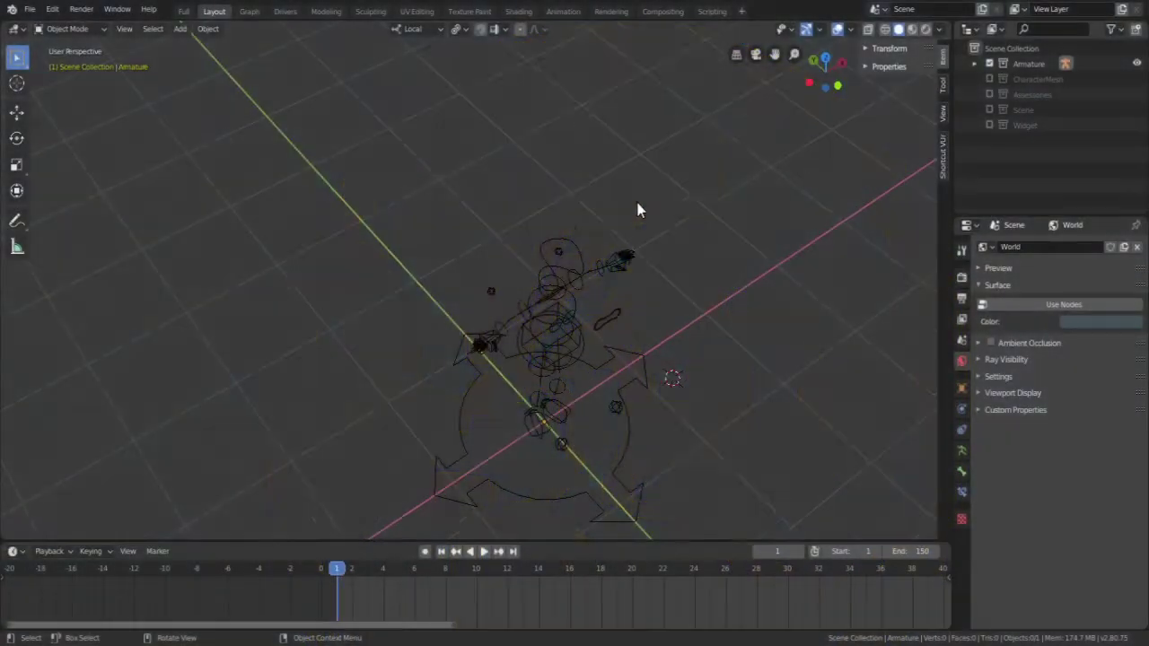
Step: Show the Assessories collection so the character mesh and red shoes appear
{"action": "middle_click_drag", "start_coordinate": [638, 209], "coordinate": [511, 277]}
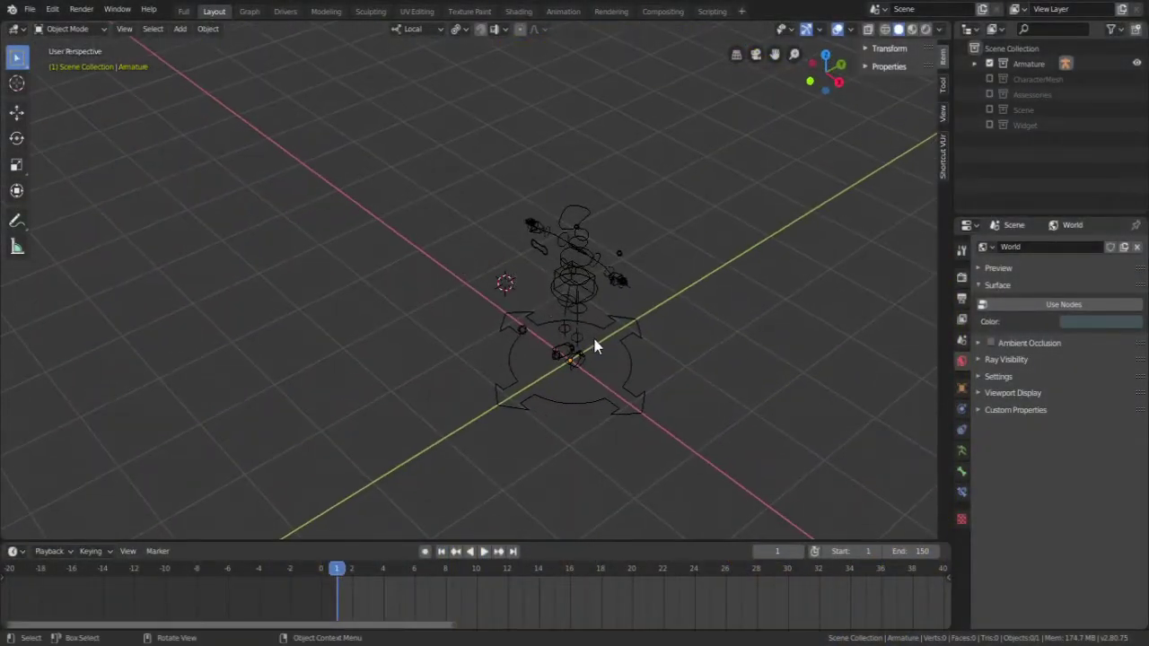
{"action": "middle_click_drag", "start_coordinate": [596, 347], "coordinate": [613, 265]}
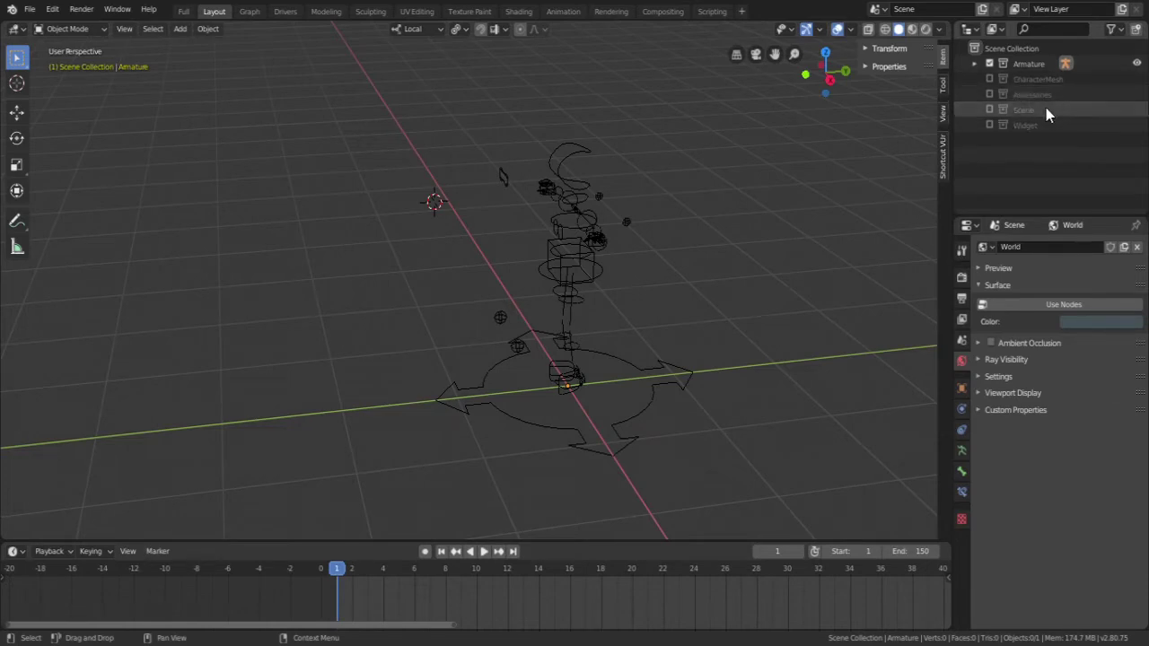
{"action": "left_click", "coordinate": [990, 94]}
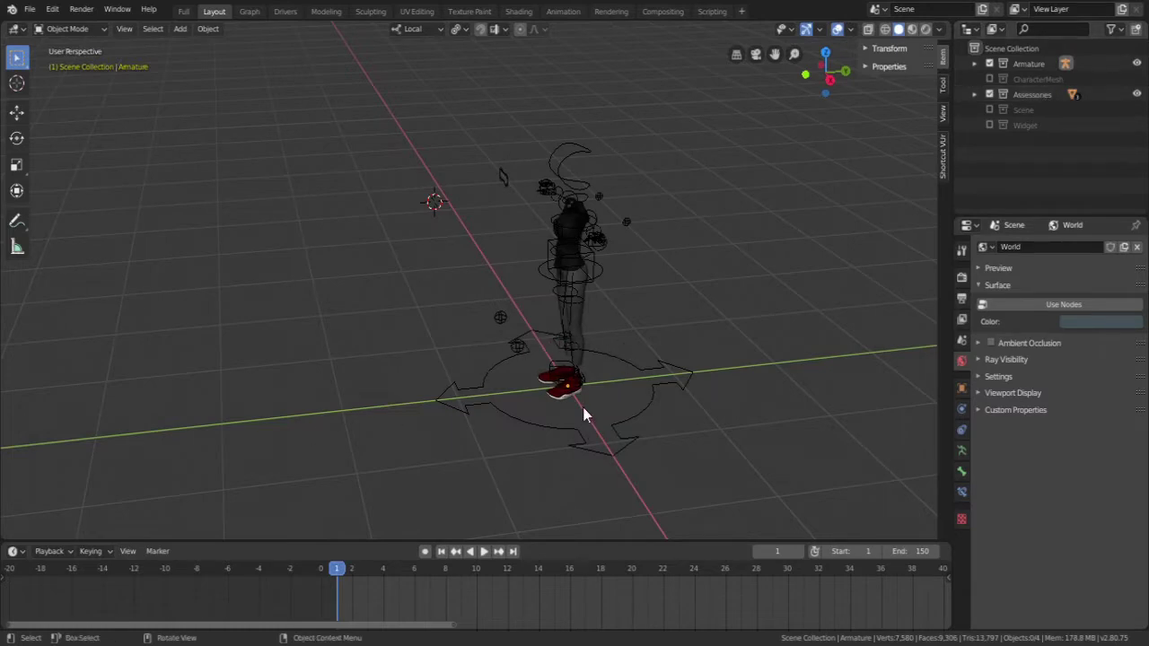
{"action": "middle_click_drag", "start_coordinate": [583, 407], "coordinate": [591, 346]}
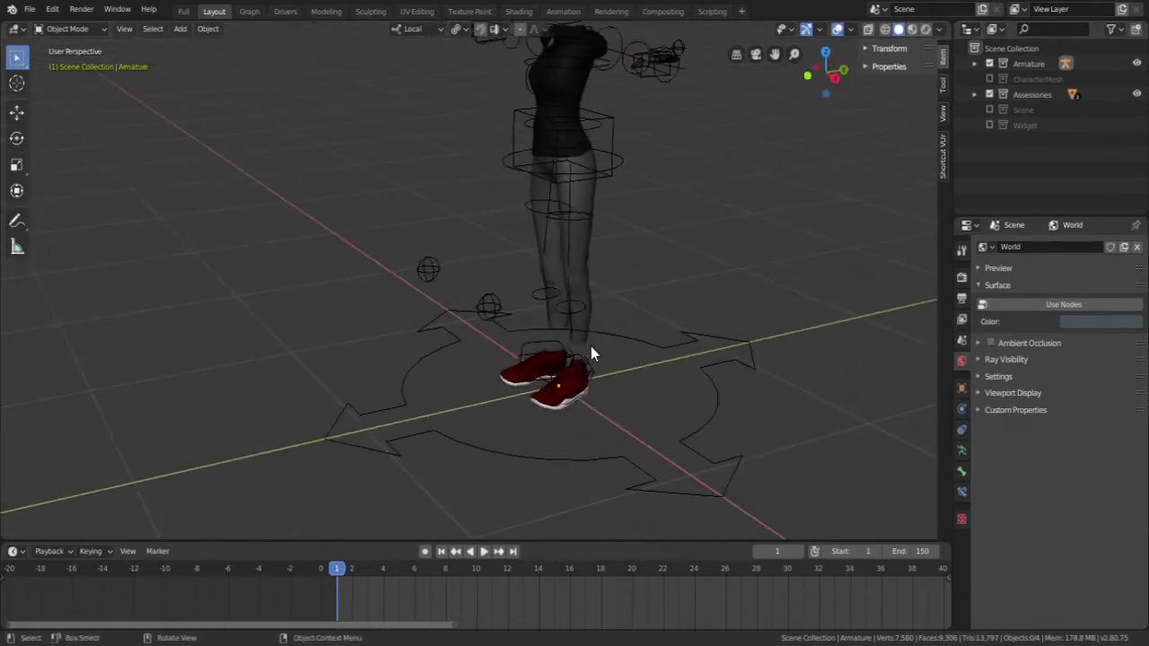
{"action": "scroll", "coordinate": [593, 353], "scroll_direction": "down", "scroll_amount": 3}
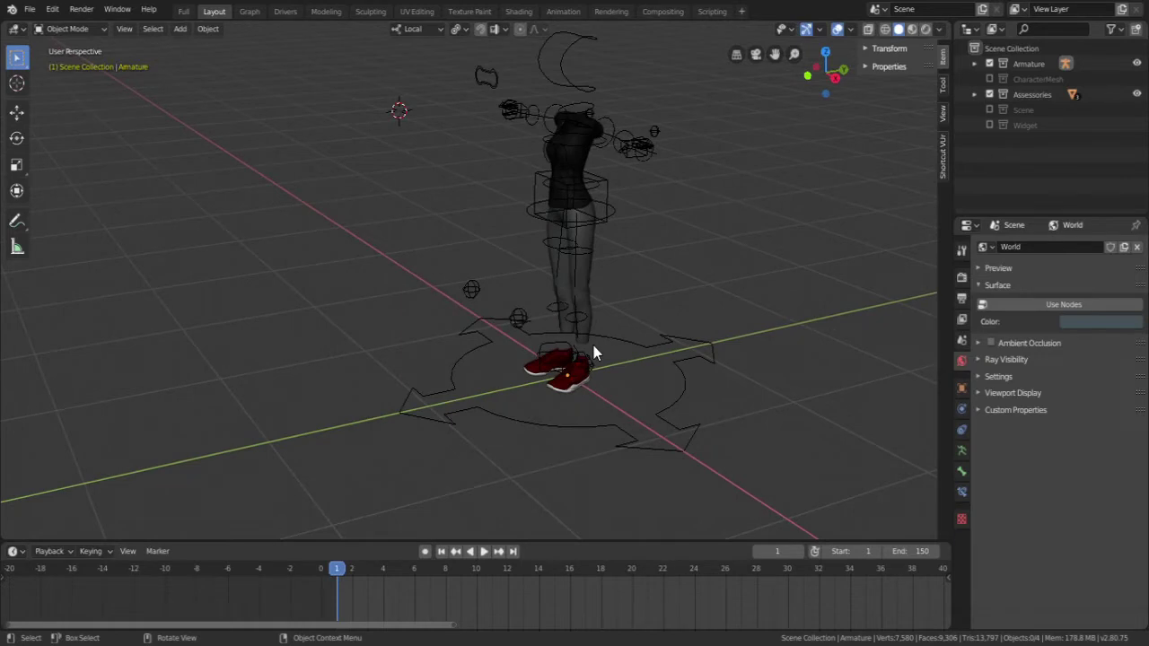
Step: Split the 3D viewport vertically into two side-by-side views
{"action": "middle_click_drag", "start_coordinate": [610, 332], "coordinate": [552, 316]}
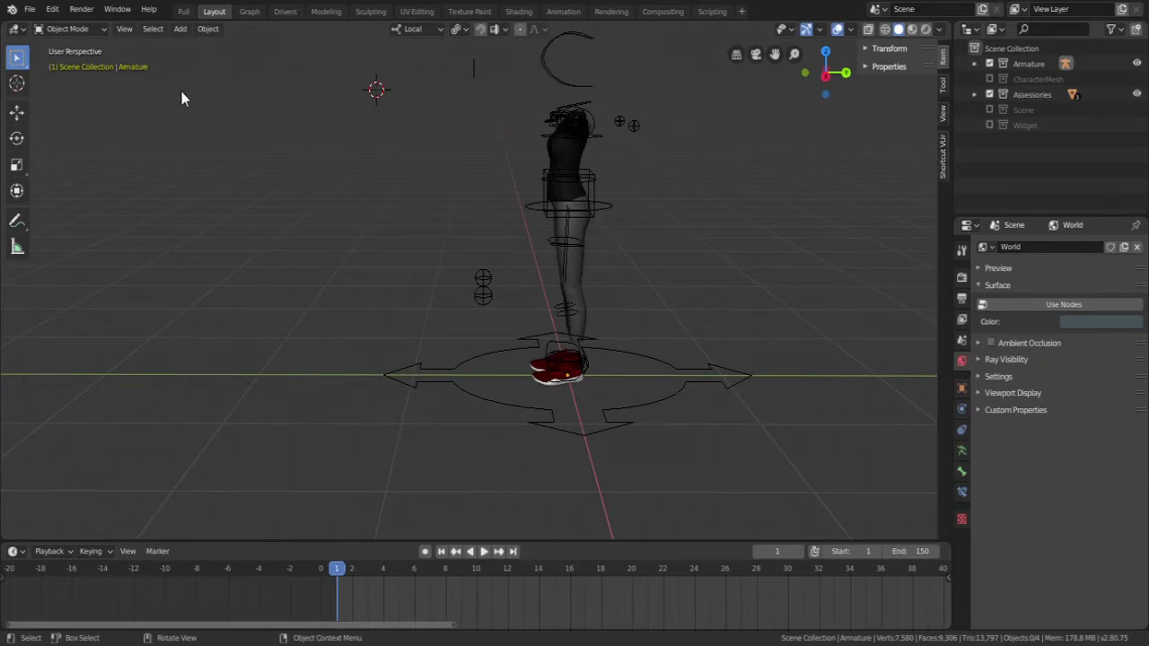
{"action": "left_click", "coordinate": [940, 30]}
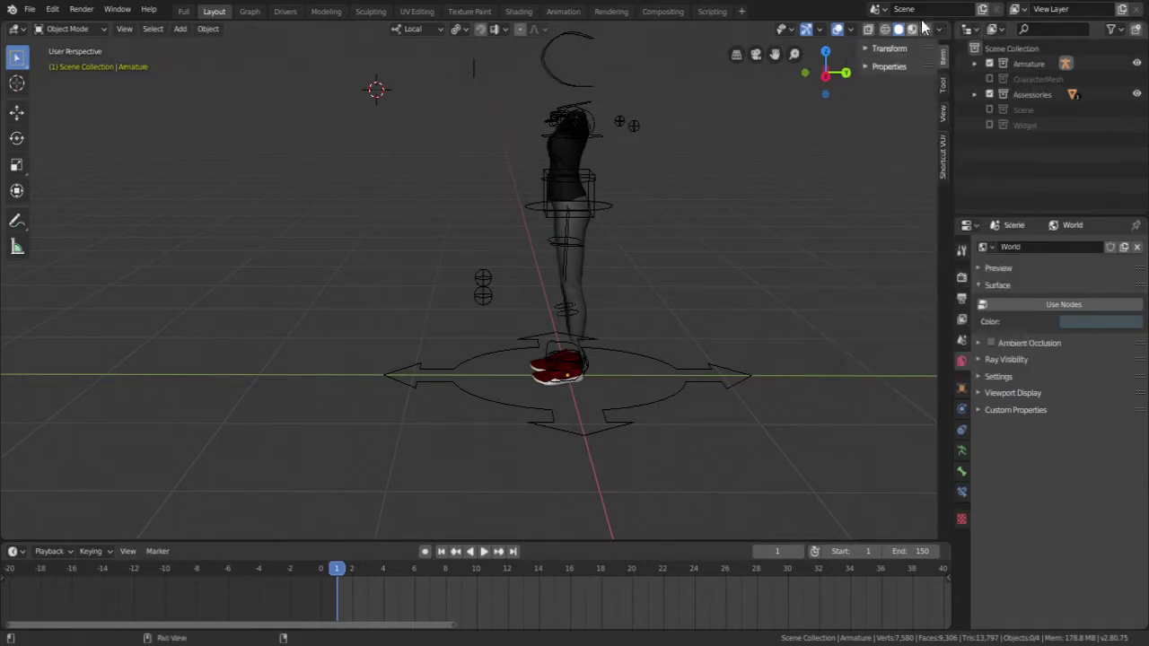
{"action": "left_click_drag", "start_coordinate": [959, 28], "coordinate": [463, 40]}
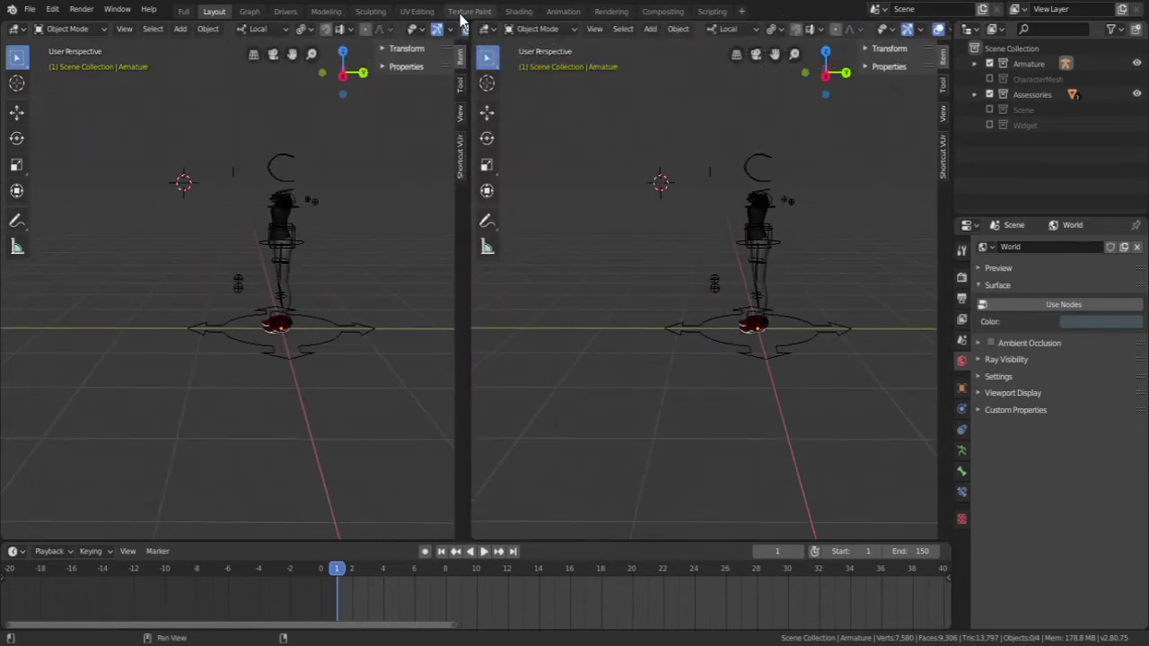
Step: Split the left view into stacked halves and make the top a Dope Sheet with Summary collapsed
{"action": "left_click_drag", "start_coordinate": [469, 29], "coordinate": [339, 276]}
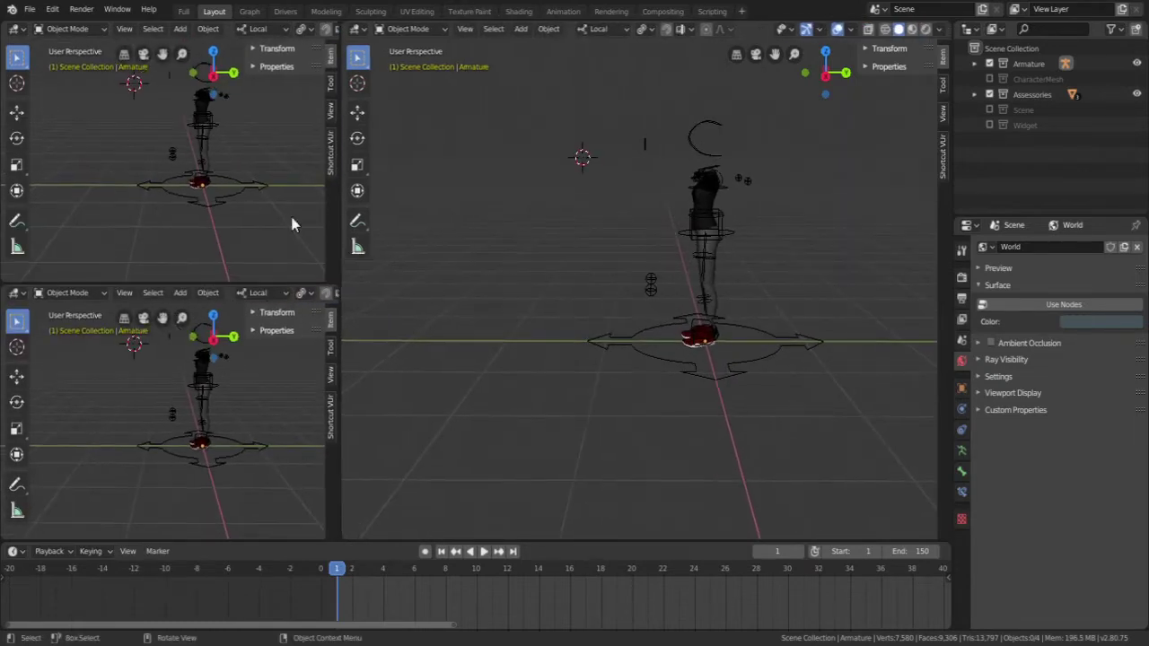
{"action": "left_click", "coordinate": [16, 28]}
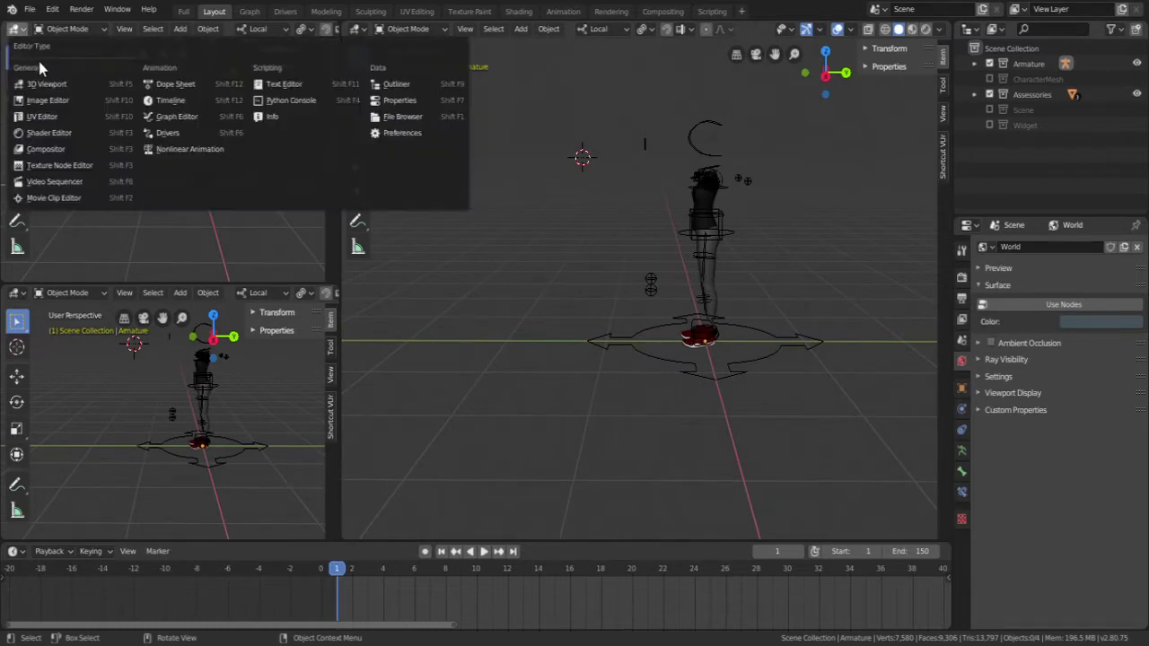
{"action": "left_click", "coordinate": [191, 85]}
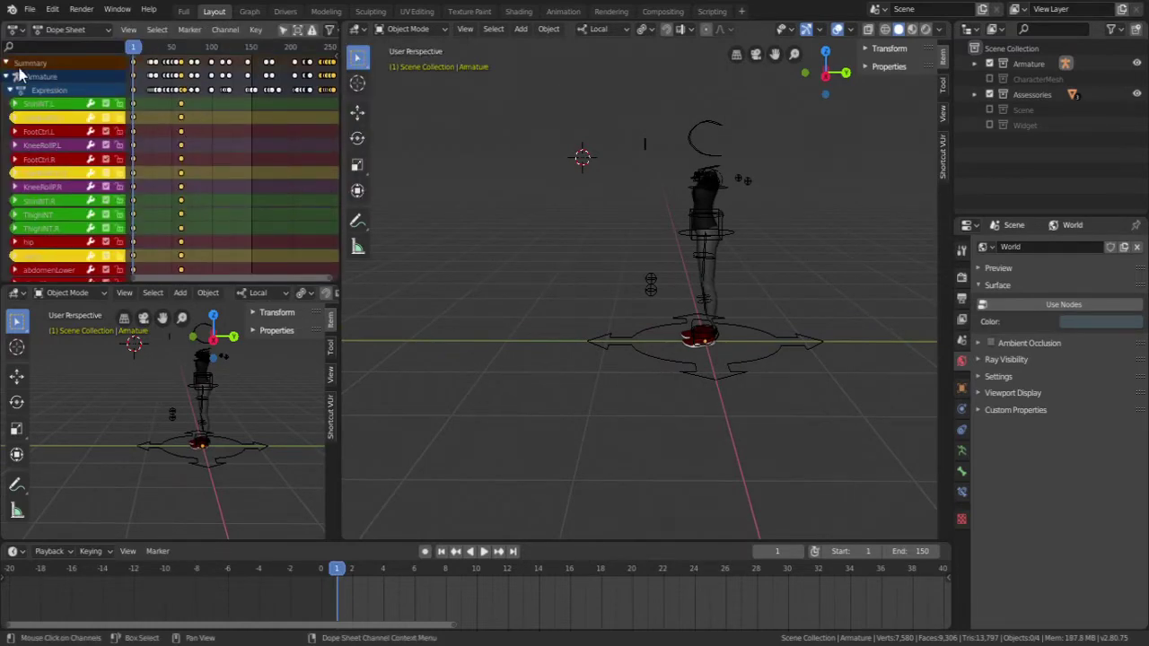
{"action": "left_click", "coordinate": [7, 63]}
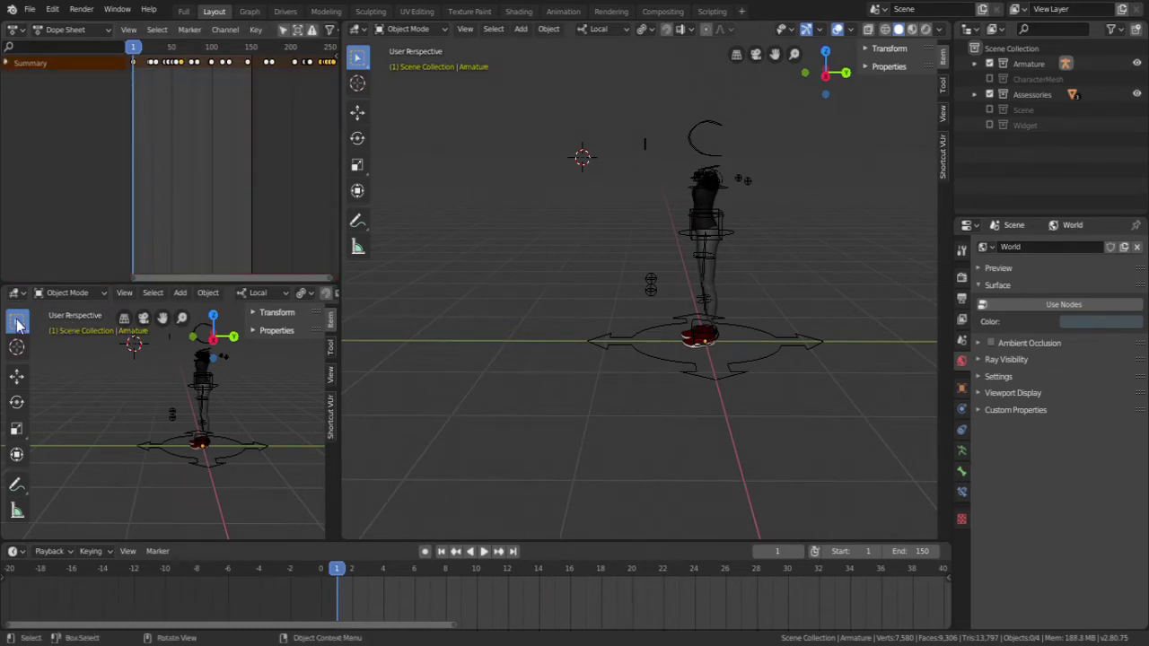
Step: Turn the lower-left view into a Graph Editor and select the character's armature
{"action": "left_click", "coordinate": [14, 293]}
{"action": "left_click", "coordinate": [11, 294]}
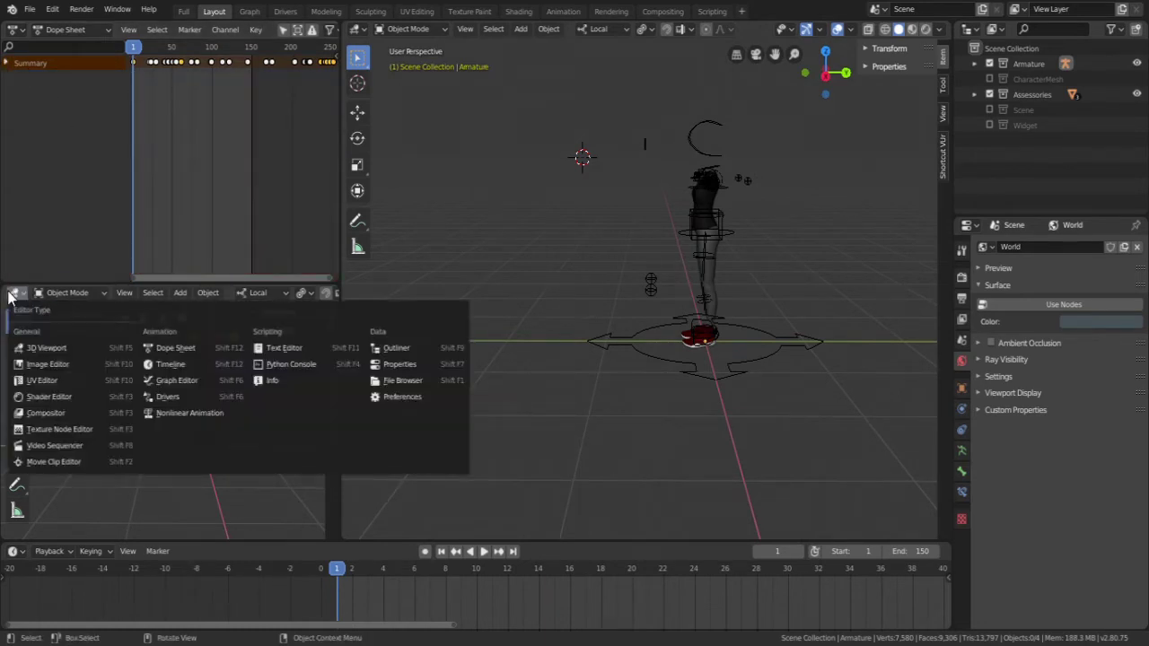
{"action": "left_click", "coordinate": [172, 379]}
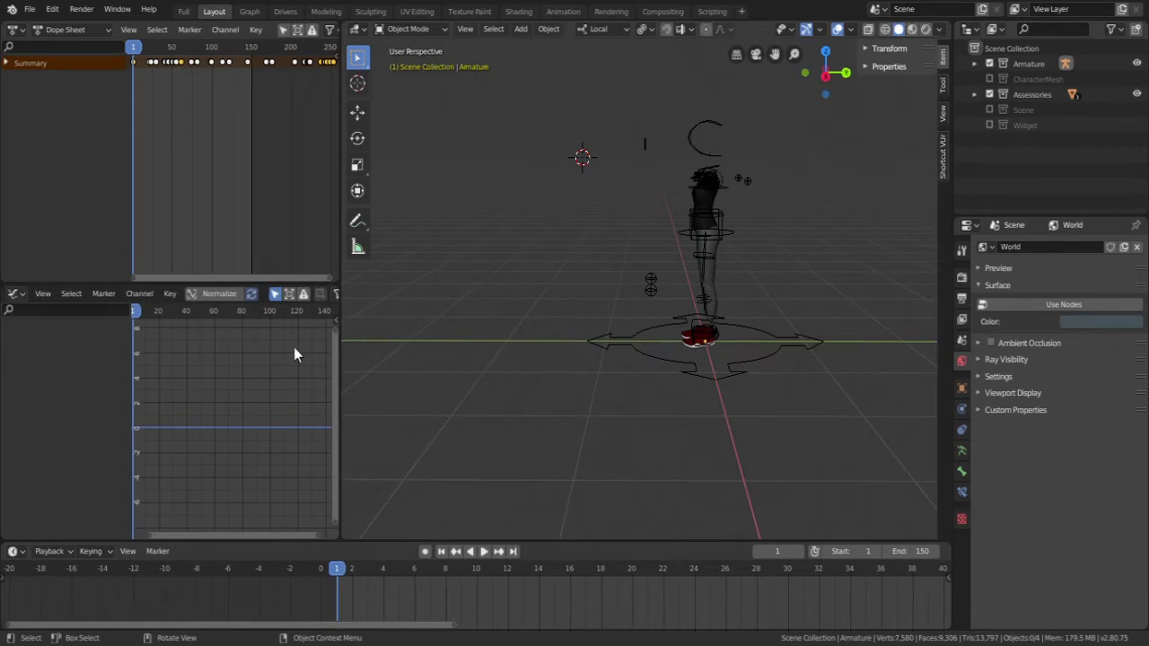
{"action": "left_click", "coordinate": [692, 362]}
Step: Switch the selected armature into Pose Mode from the Ctrl+Tab pie menu
{"action": "middle_click_drag", "start_coordinate": [665, 375], "coordinate": [739, 380]}
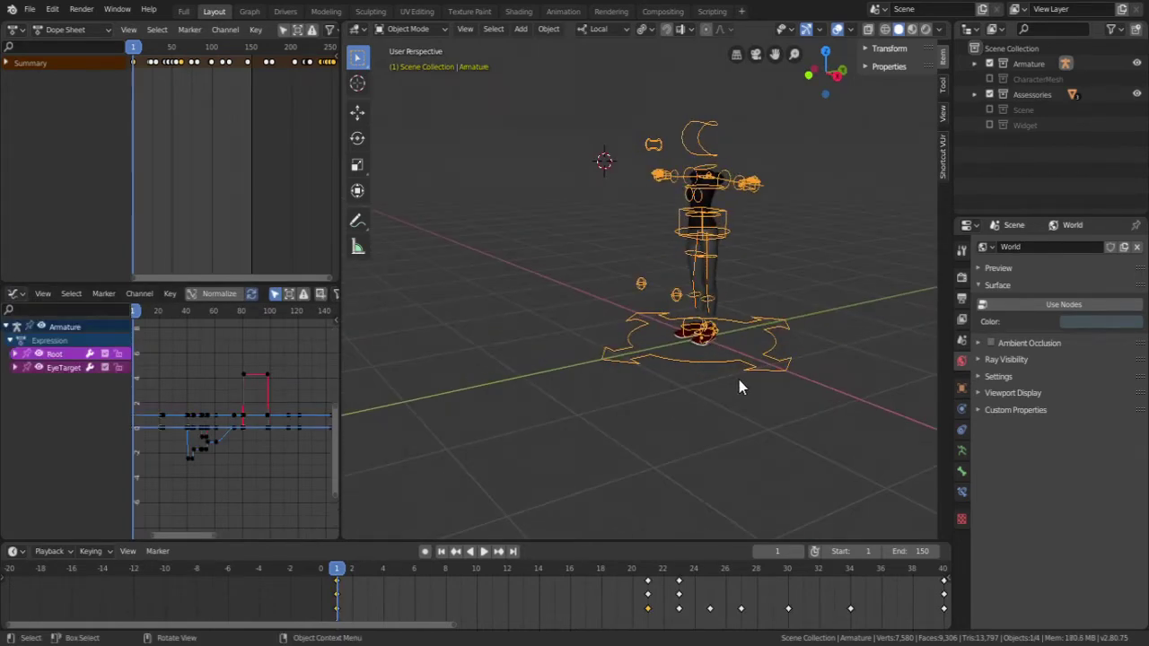
{"action": "key", "text": "ctrl+Tab"}
{"action": "left_click", "coordinate": [767, 471]}
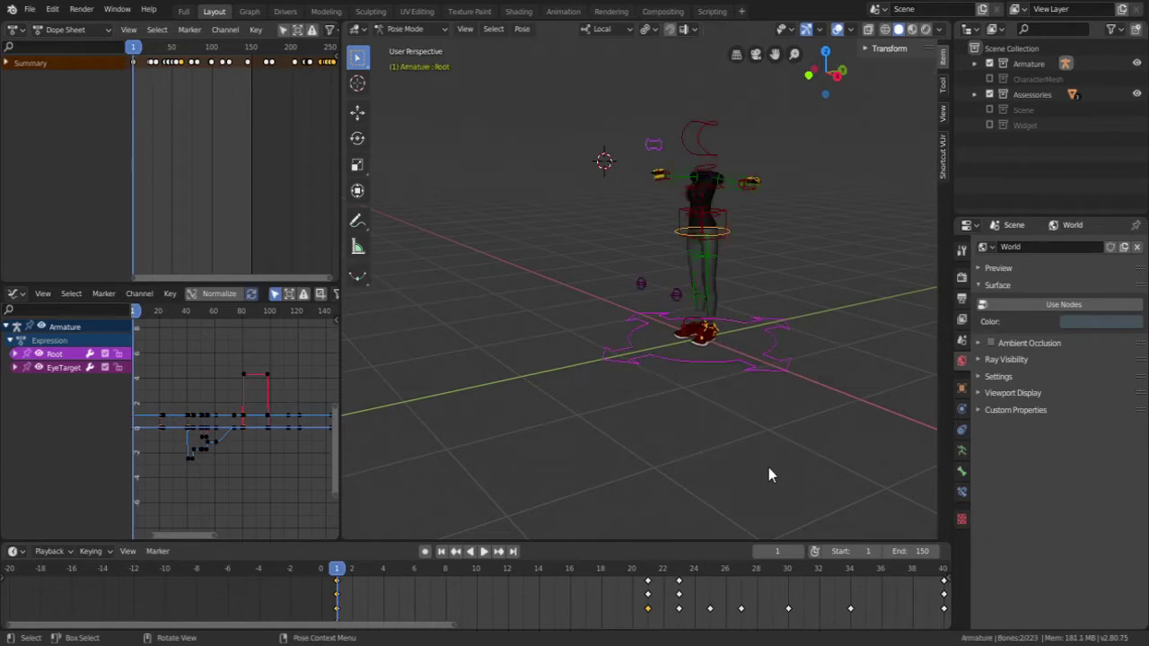
Step: Orbit around the posed character to inspect its feet and root control
{"action": "middle_click_drag", "start_coordinate": [701, 290], "coordinate": [692, 403]}
{"action": "scroll", "coordinate": [744, 371], "scroll_direction": "up", "scroll_amount": 2}
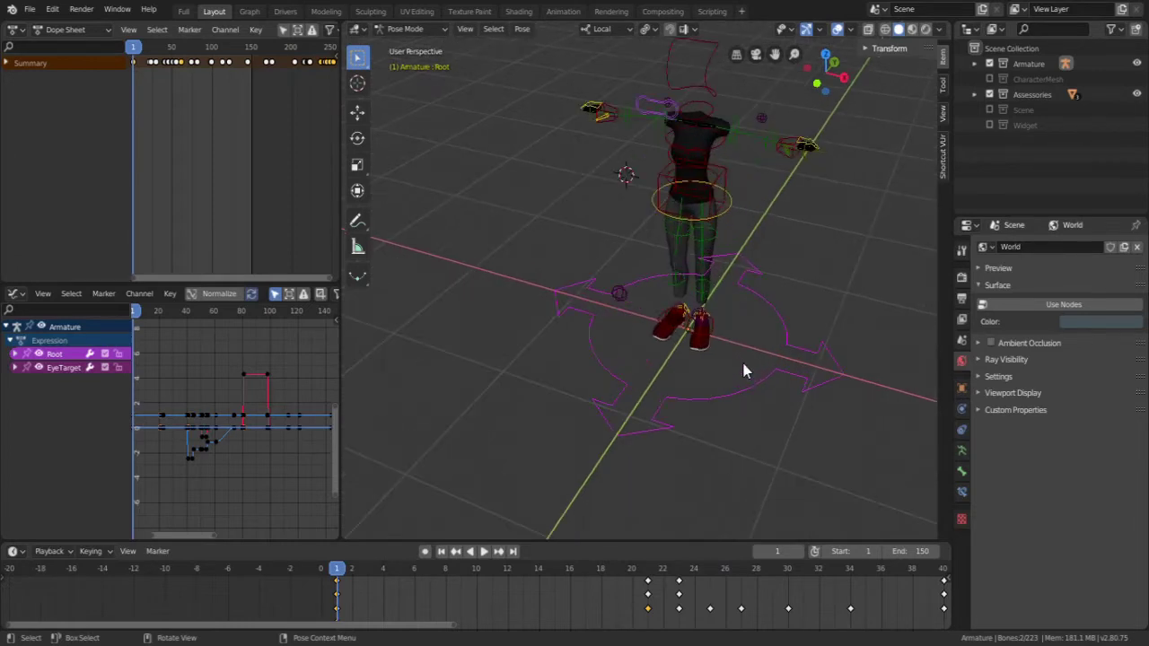
{"action": "middle_click_drag", "start_coordinate": [744, 373], "coordinate": [679, 383]}
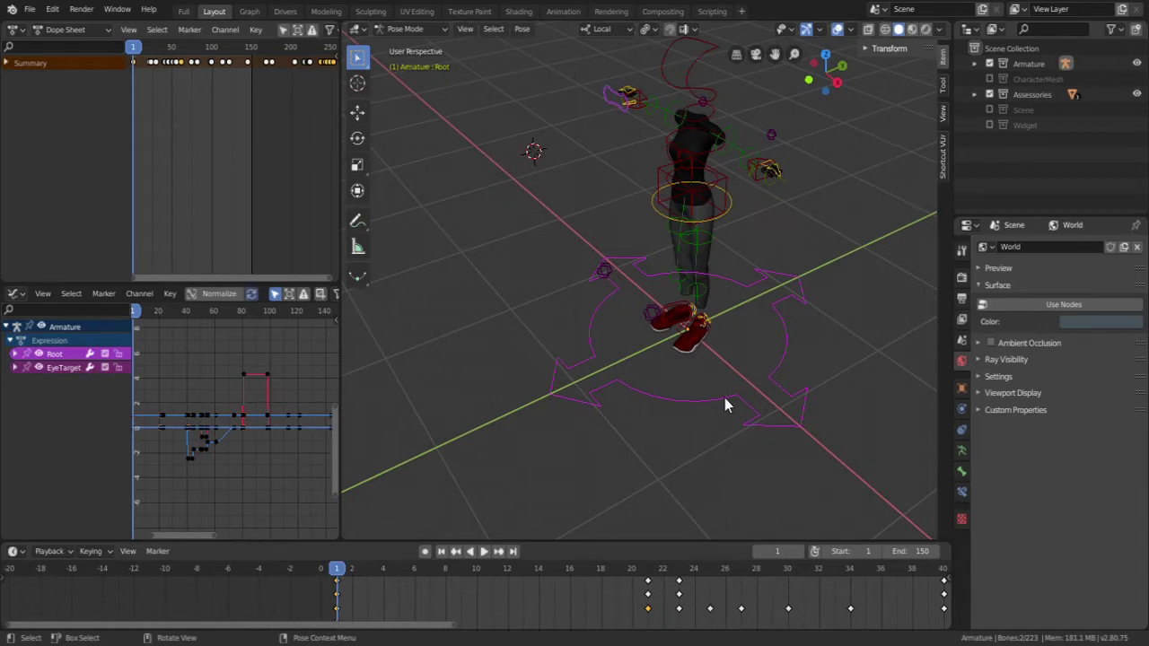
{"action": "middle_click_drag", "start_coordinate": [731, 399], "coordinate": [649, 350]}
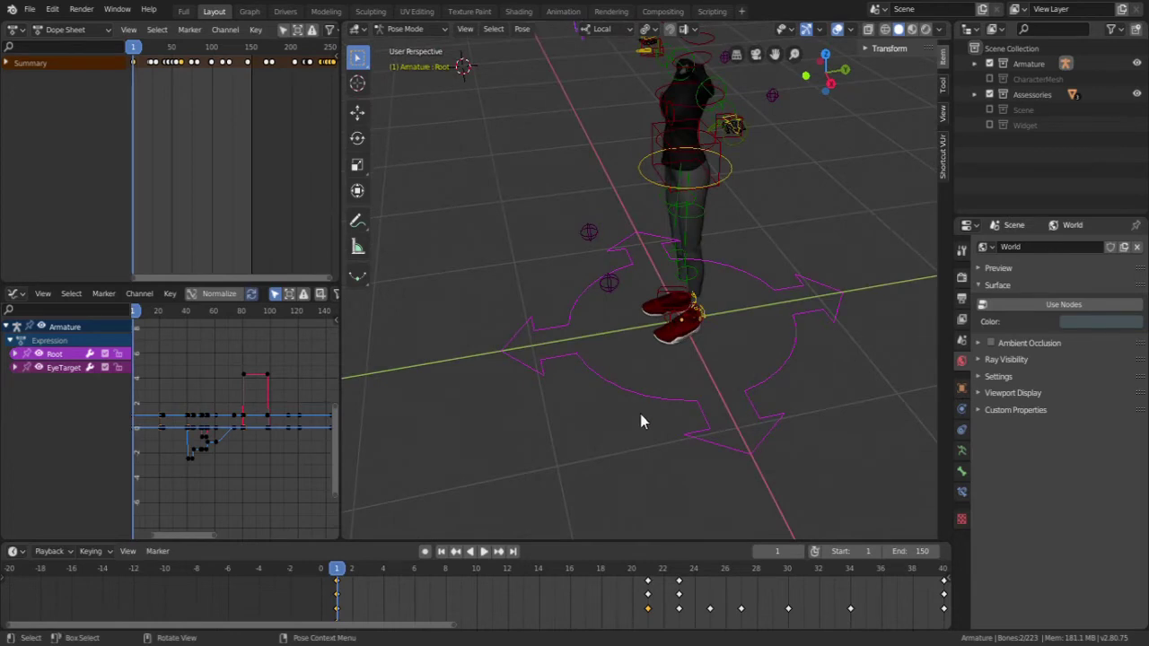
{"action": "middle_click_drag", "start_coordinate": [641, 419], "coordinate": [692, 404]}
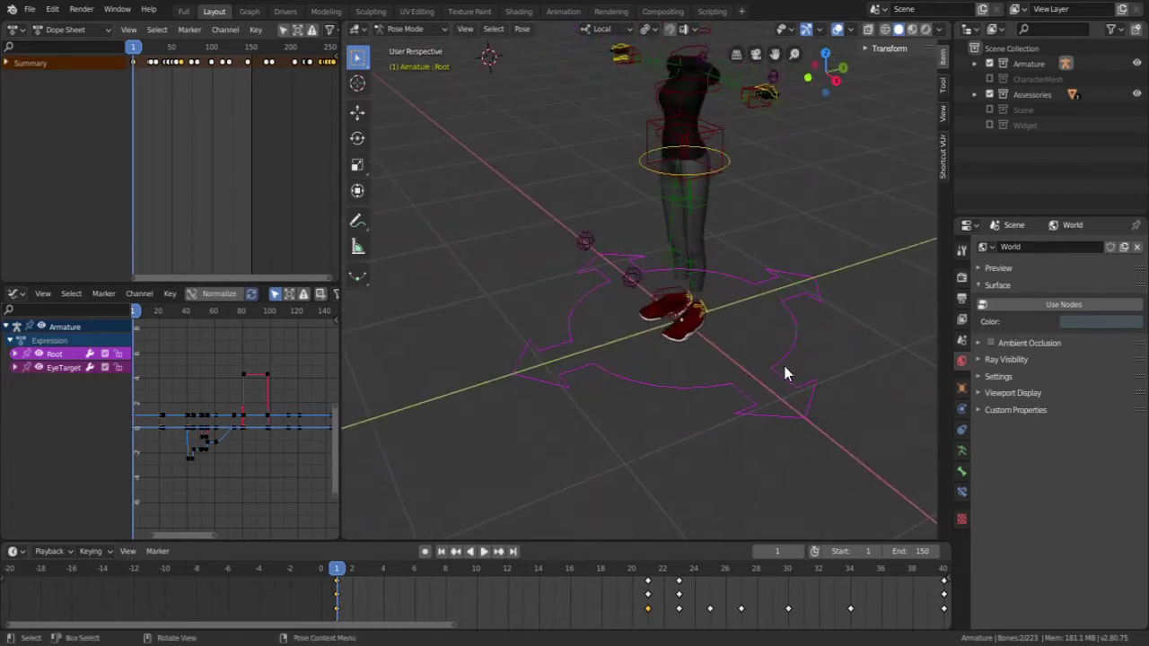
{"action": "middle_click_drag", "start_coordinate": [785, 374], "coordinate": [520, 380]}
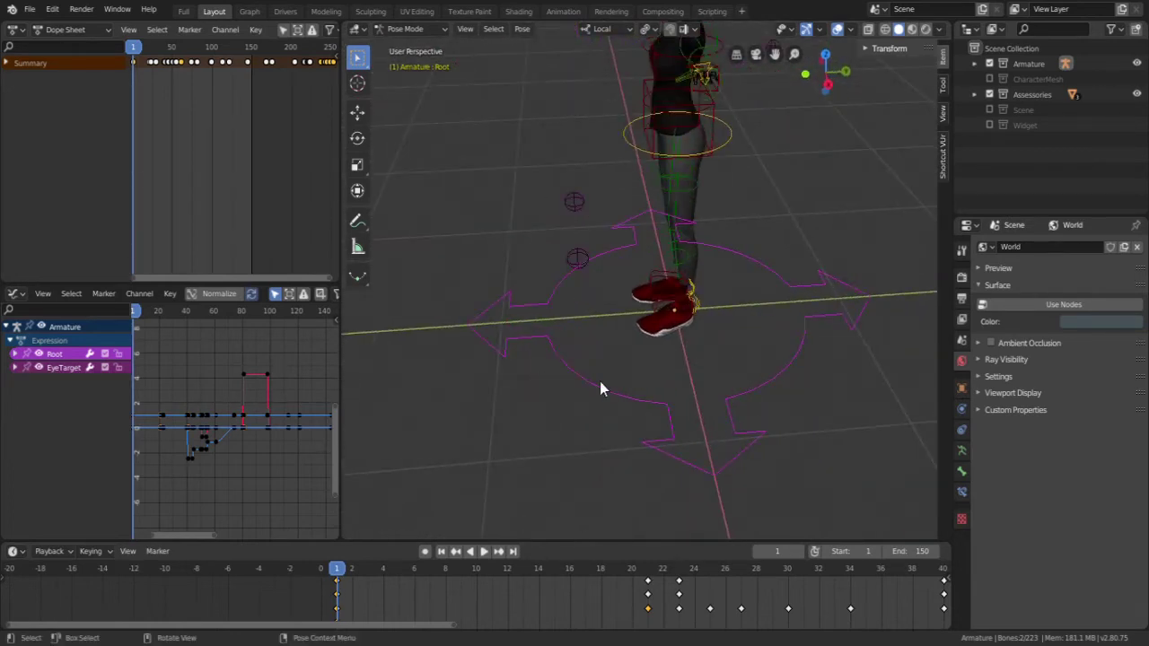
{"action": "middle_click_drag", "start_coordinate": [600, 389], "coordinate": [640, 395]}
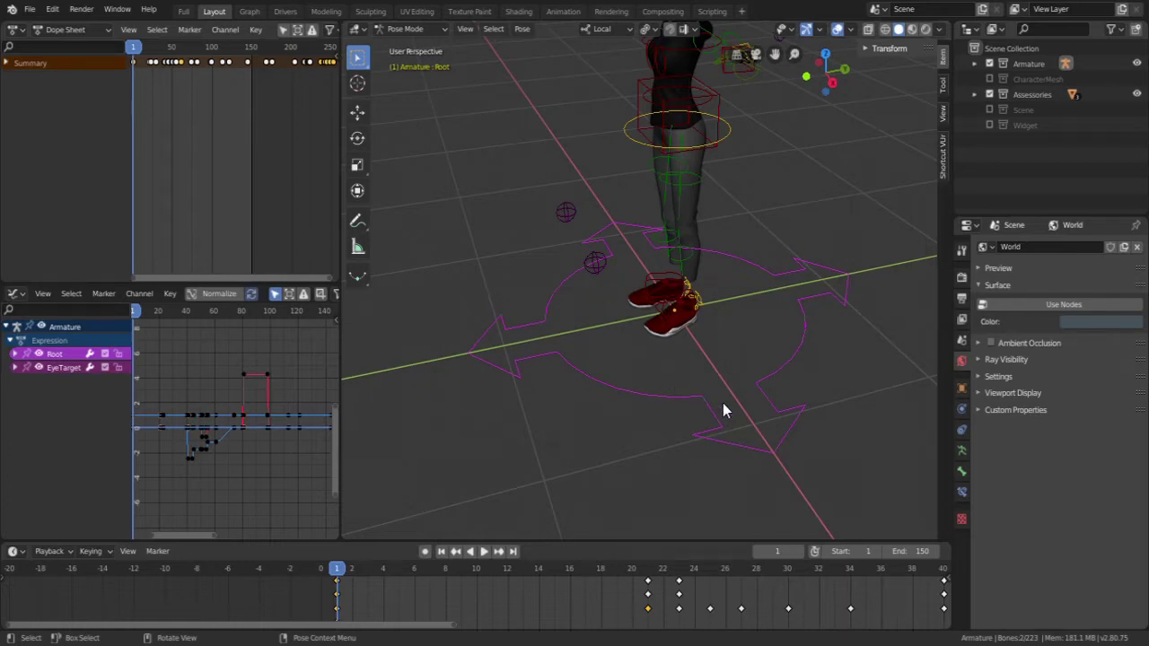
{"action": "middle_click_drag", "start_coordinate": [724, 405], "coordinate": [662, 414]}
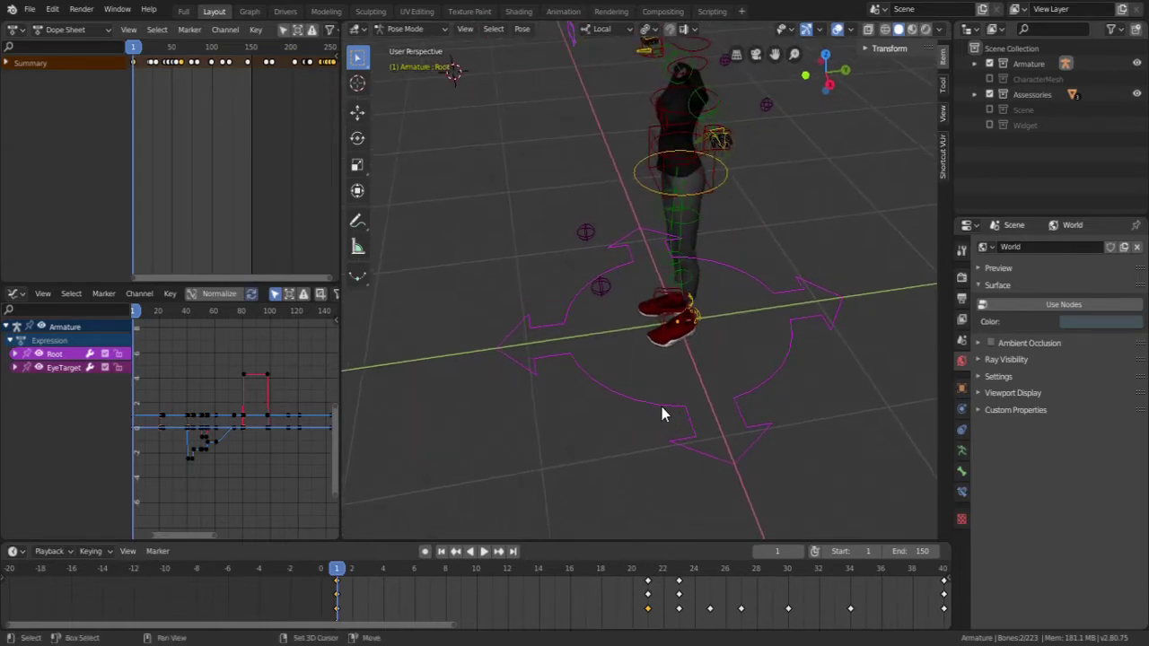
{"action": "key", "text": "ctrl+Tab"}
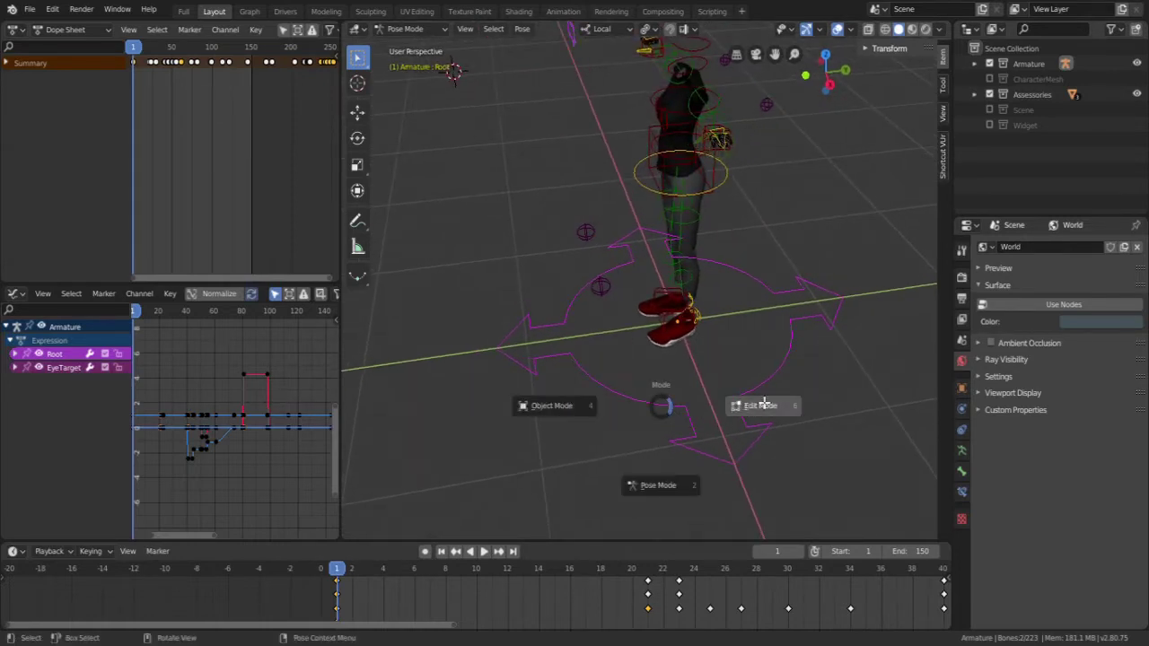
Step: In Edit Mode, centre the view on the root bone and duplicate it in place
{"action": "left_click", "coordinate": [759, 405]}
{"action": "key", "text": "KP_1"}
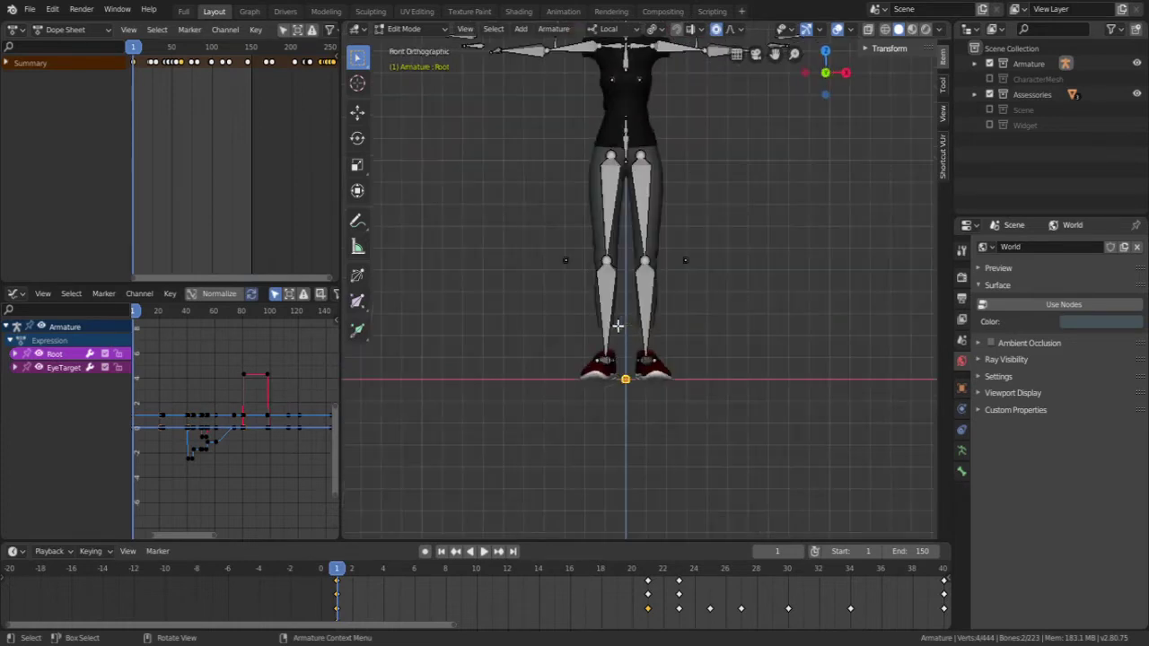
{"action": "scroll", "coordinate": [826, 486], "scroll_direction": "up", "scroll_amount": 5}
{"action": "middle_click_drag", "start_coordinate": [733, 425], "coordinate": [775, 180]}
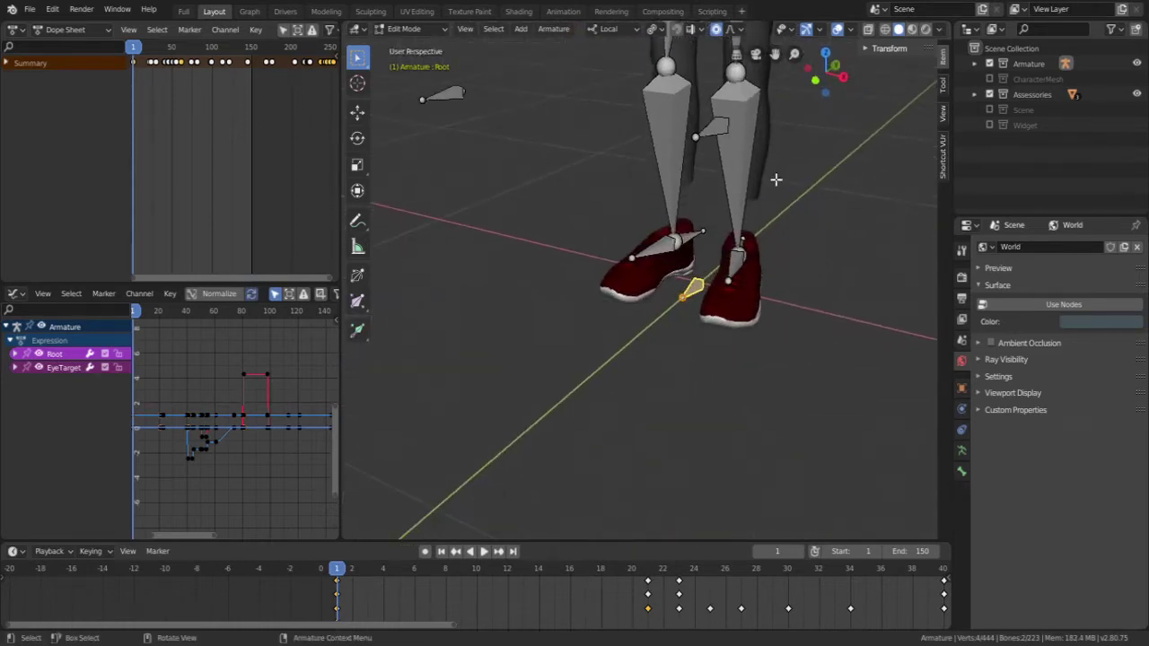
{"action": "scroll", "coordinate": [710, 288], "scroll_direction": "up", "scroll_amount": 3}
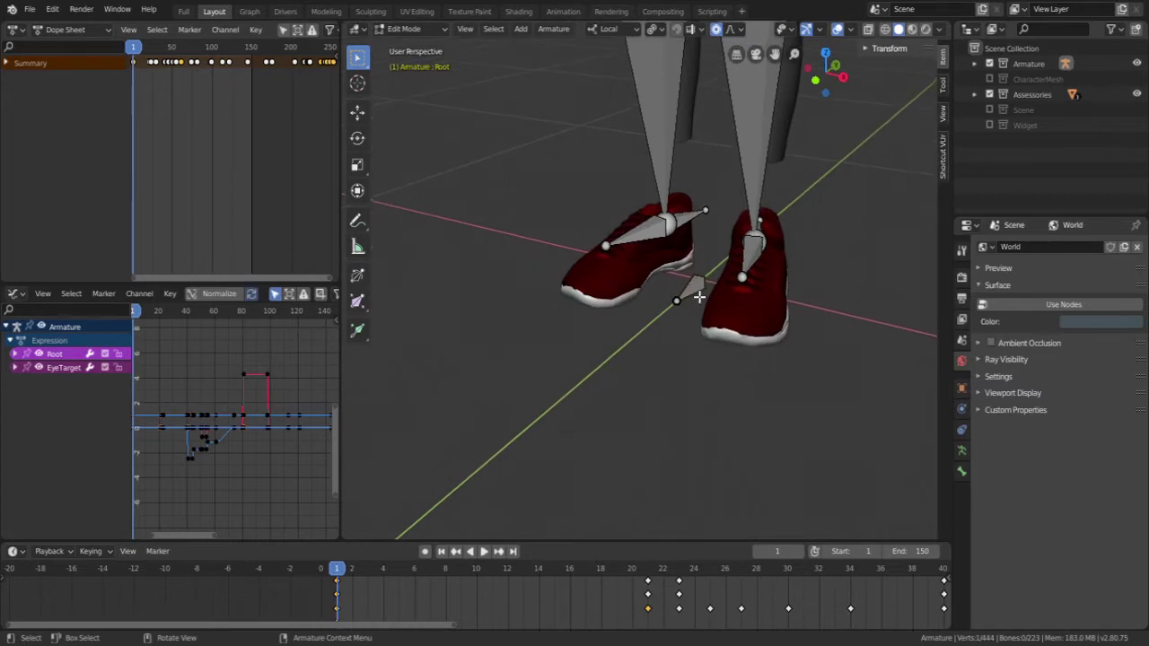
{"action": "key", "text": "KP_Decimal"}
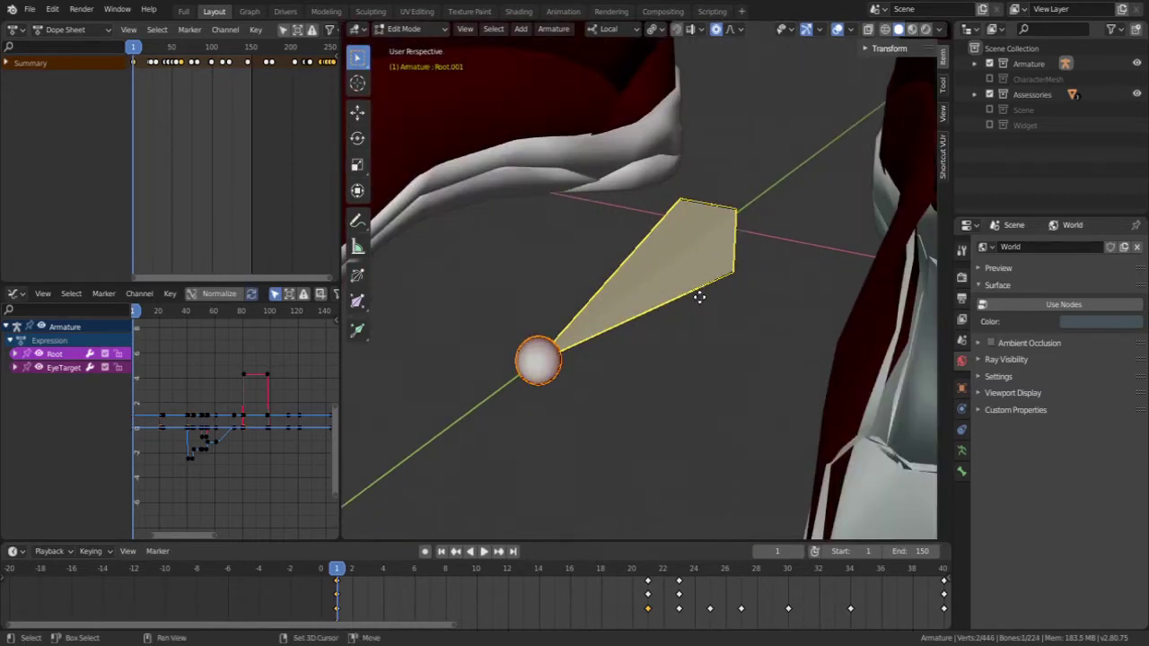
{"action": "key", "text": "shift+d"}
{"action": "right_click", "coordinate": [757, 322]}
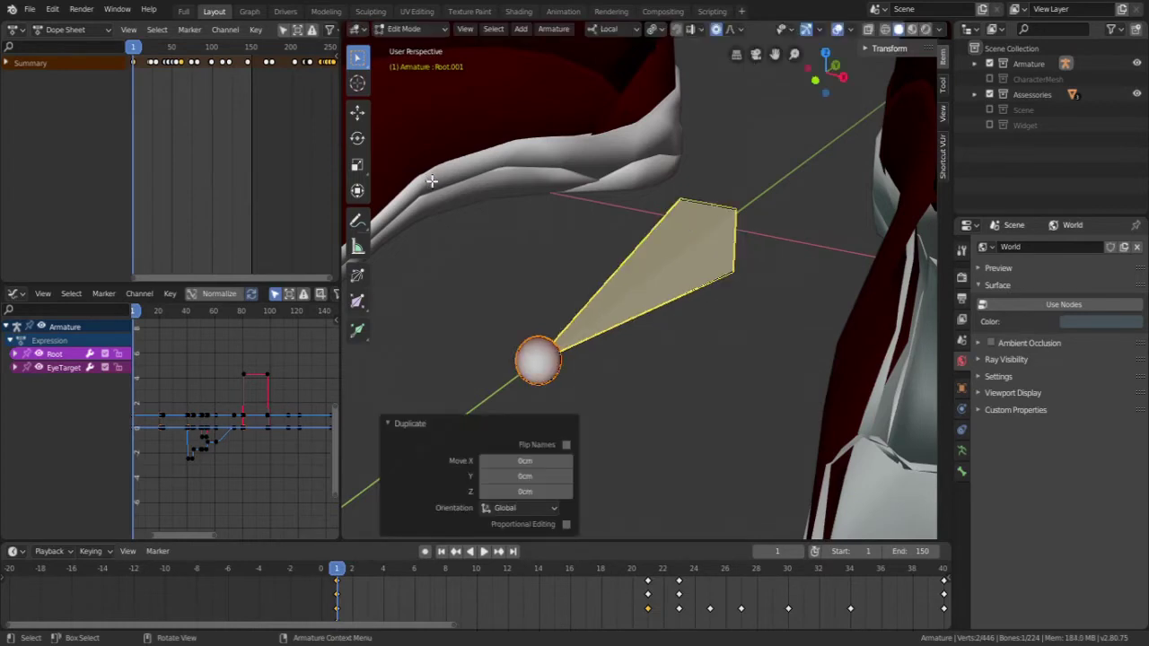
Step: Rename the duplicated bone from Root.001 to 'Root Main', then return to the original Root bone
{"action": "left_click", "coordinate": [963, 468]}
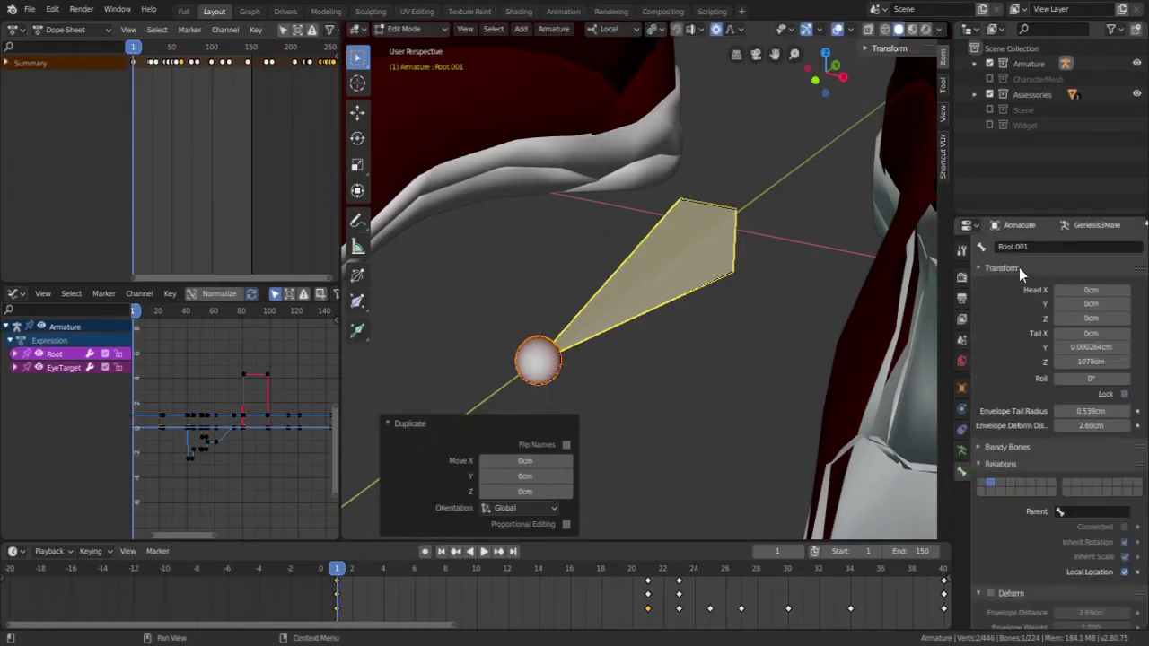
{"action": "double_click", "coordinate": [1030, 252]}
{"action": "type", "text": "R"}
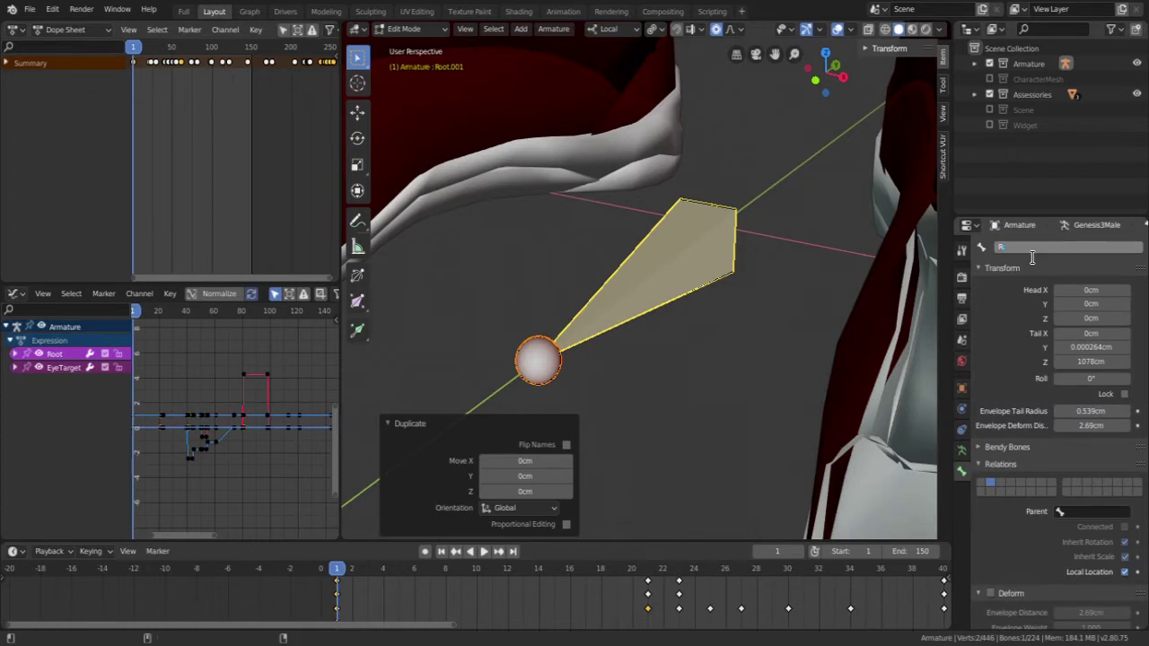
{"action": "type", "text": "oot_a"}
{"action": "key", "text": "BackSpace"}
{"action": "key", "text": "BackSpace"}
{"action": "type", "text": "Ma"}
{"action": "key", "text": "Return"}
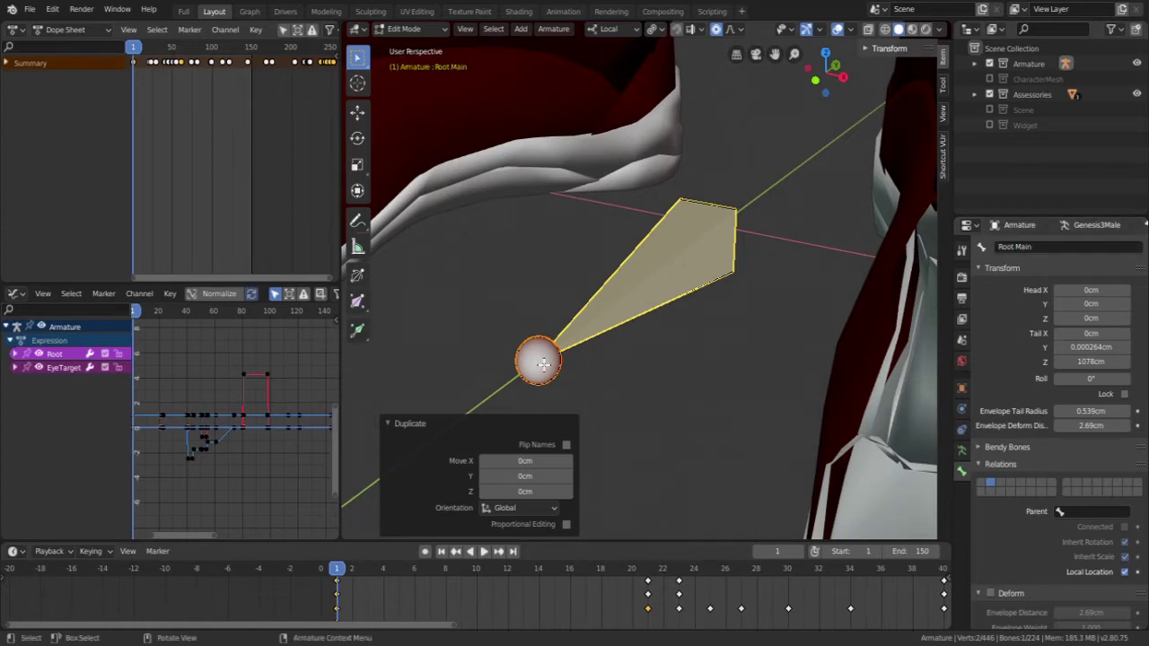
{"action": "key", "text": "ctrl+z"}
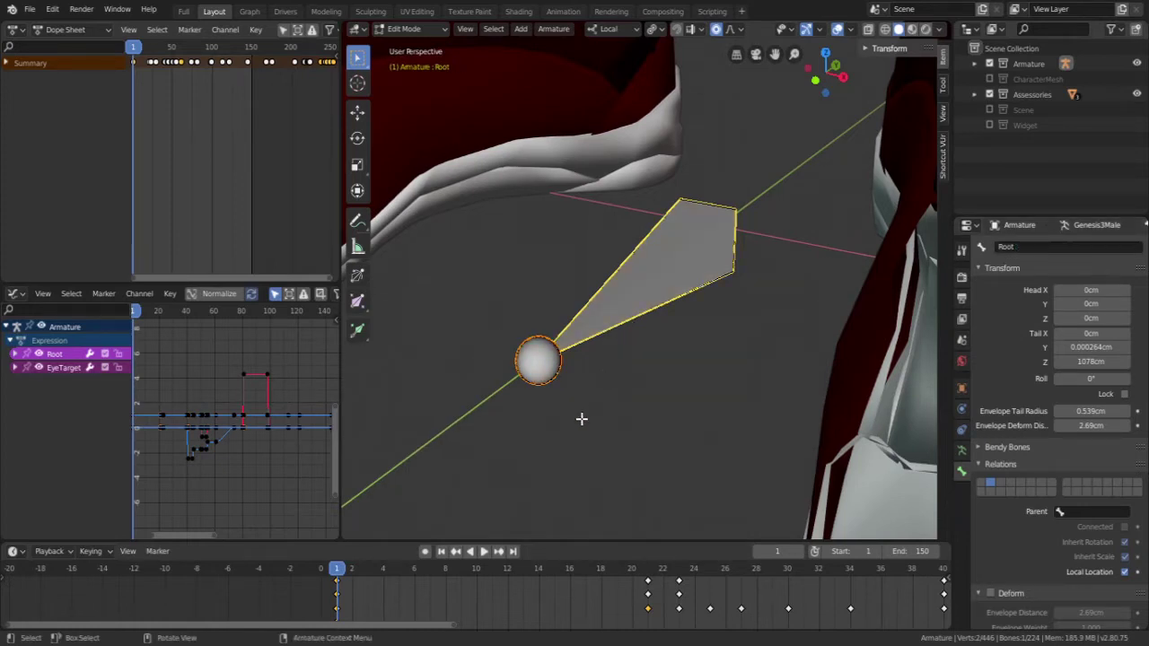
Step: Begin scaling the Root bone, pressing Y twice to lock it to the global Y axis
{"action": "key", "text": "s"}
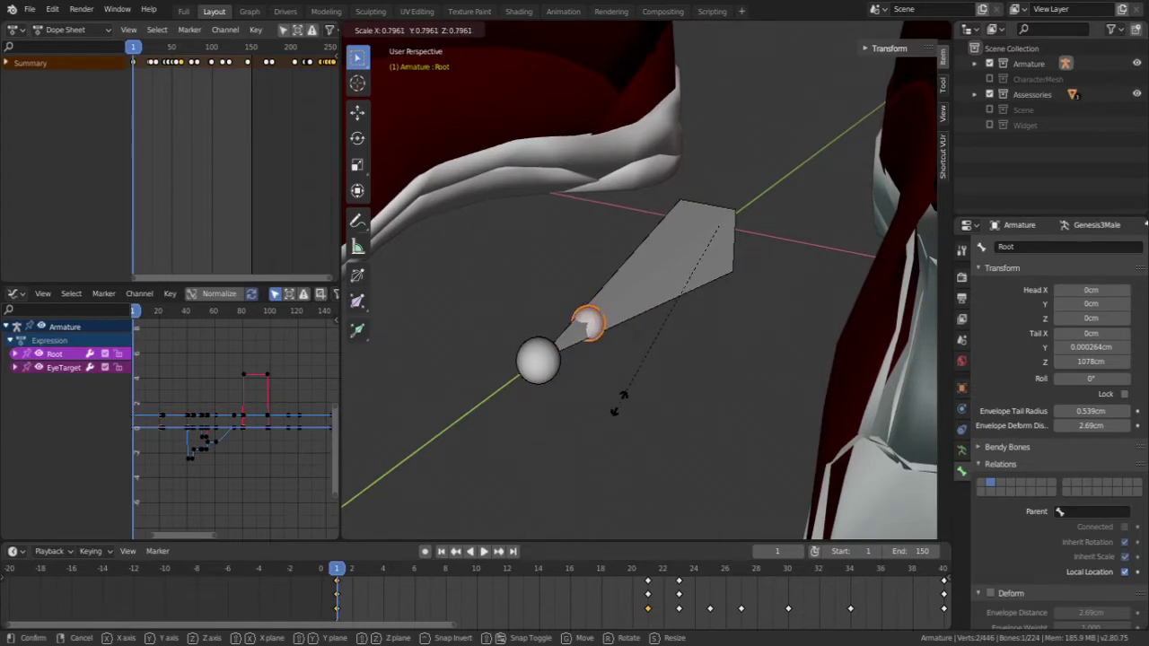
{"action": "key", "text": "y"}
{"action": "key", "text": "y"}
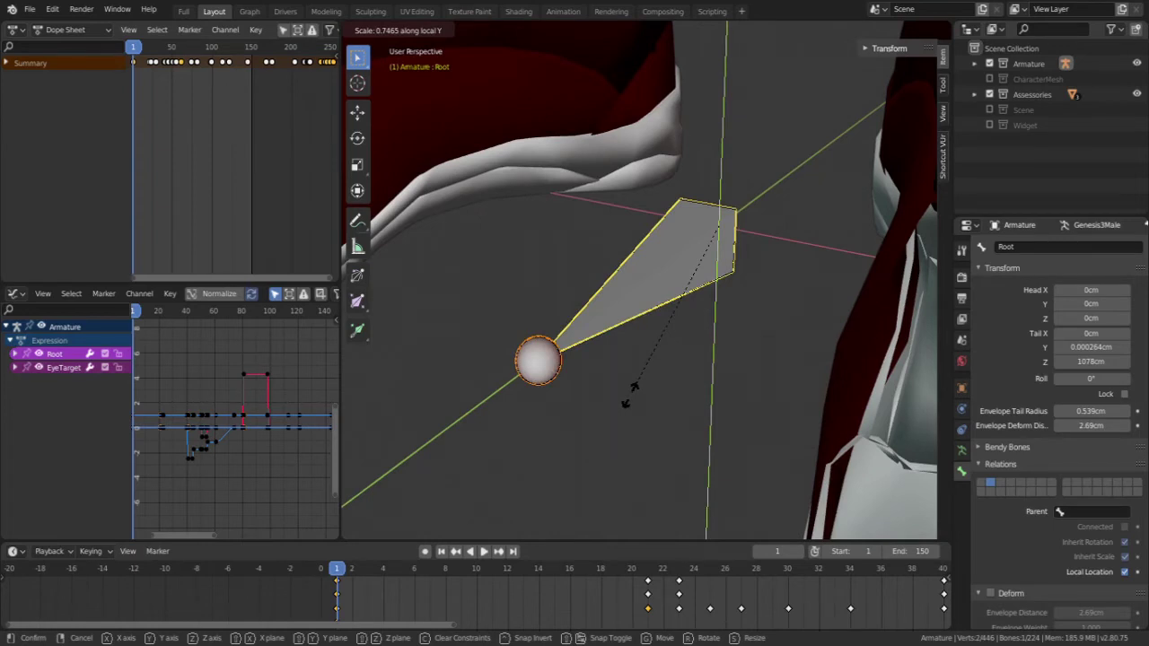
{"action": "key", "text": "y"}
{"action": "key", "text": "y"}
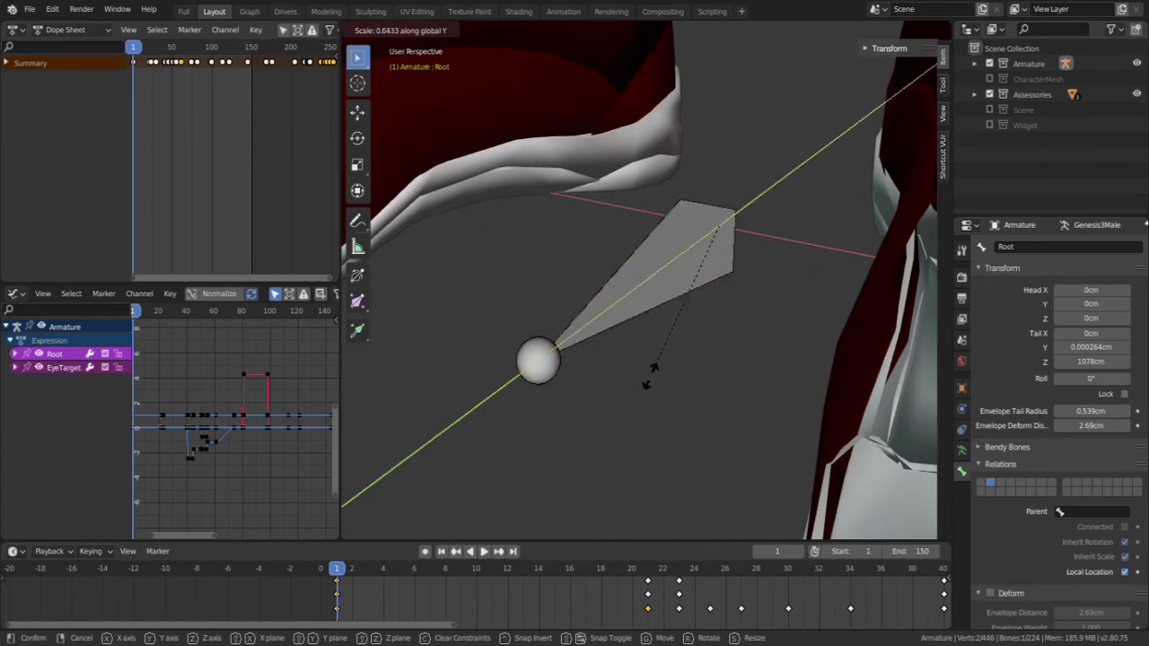
Step: Confirm the Root bone at Resize Y 0.503 and return the armature to Pose Mode
{"action": "left_click", "coordinate": [682, 357]}
{"action": "key", "text": "Tab"}
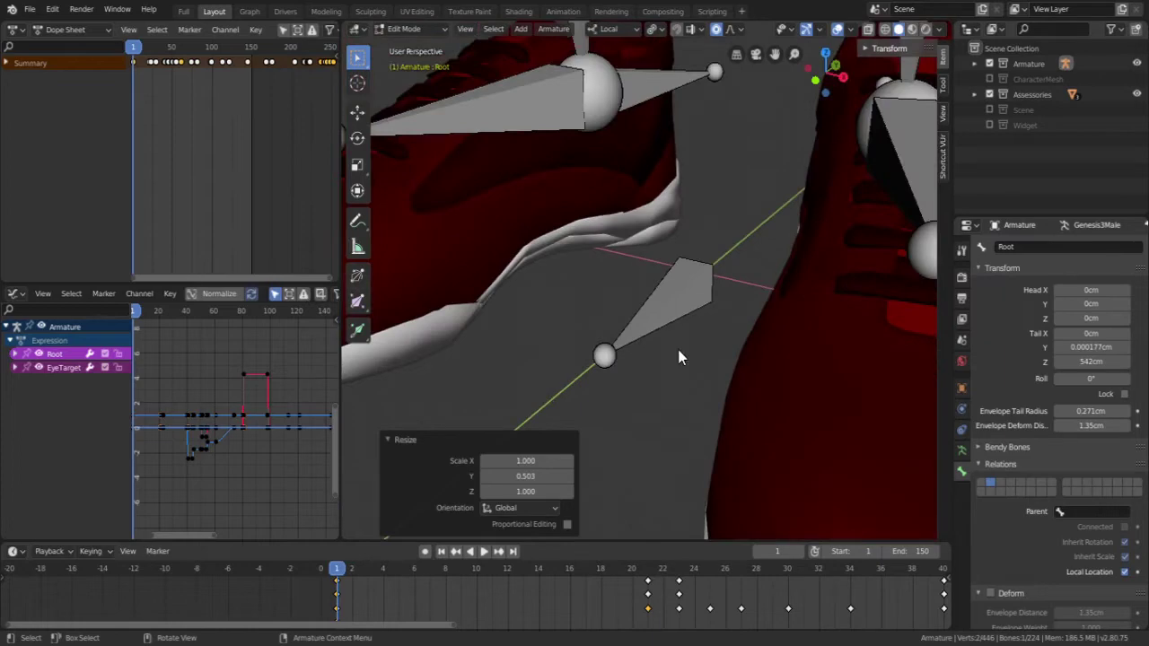
{"action": "key", "text": "ctrl+Tab"}
{"action": "left_click", "coordinate": [676, 473]}
Step: Orbit to check the feet and the whole character from the side
{"action": "scroll", "coordinate": [658, 372], "scroll_direction": "down", "scroll_amount": 6}
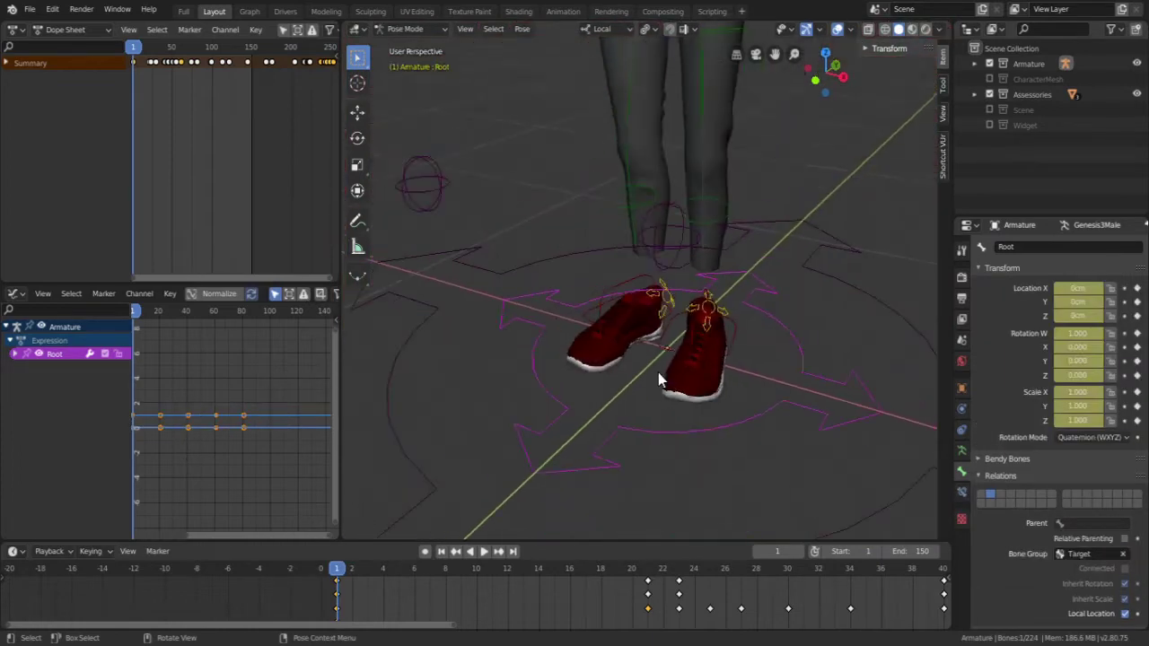
{"action": "middle_click_drag", "start_coordinate": [658, 372], "coordinate": [539, 447]}
{"action": "scroll", "coordinate": [706, 366], "scroll_direction": "up", "scroll_amount": 3}
{"action": "scroll", "coordinate": [707, 366], "scroll_direction": "down", "scroll_amount": 3}
{"action": "middle_click_drag", "start_coordinate": [674, 389], "coordinate": [664, 364]}
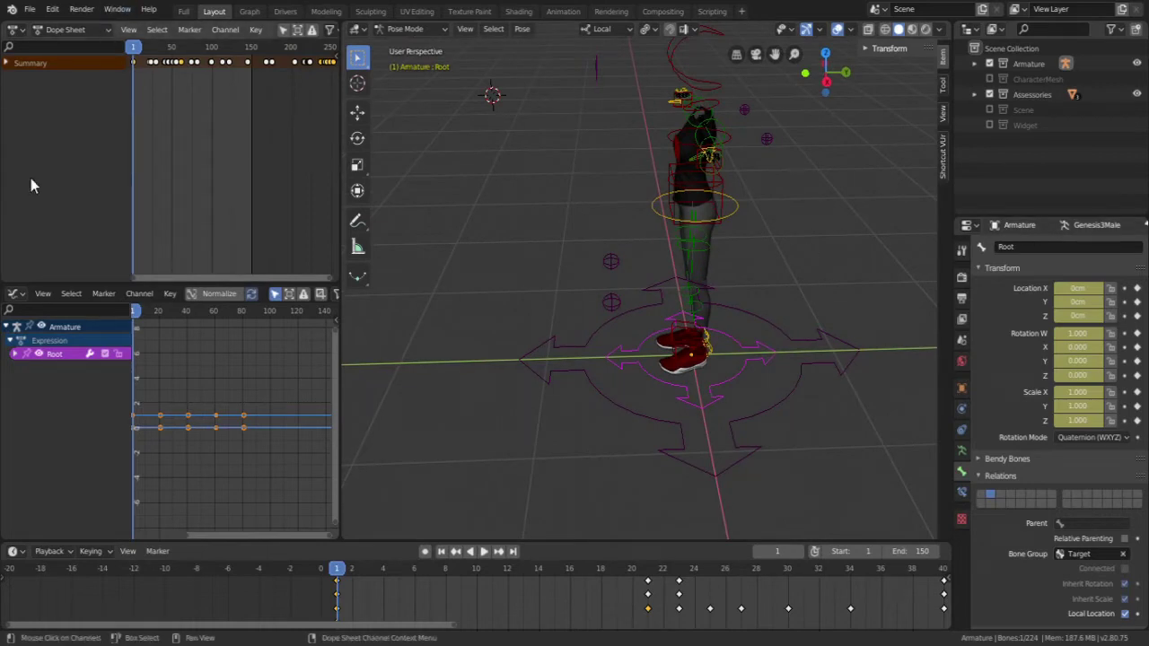
Step: Switch the Dope Sheet's mode to Action Editor
{"action": "scroll", "coordinate": [57, 37], "scroll_direction": "down", "scroll_amount": 6}
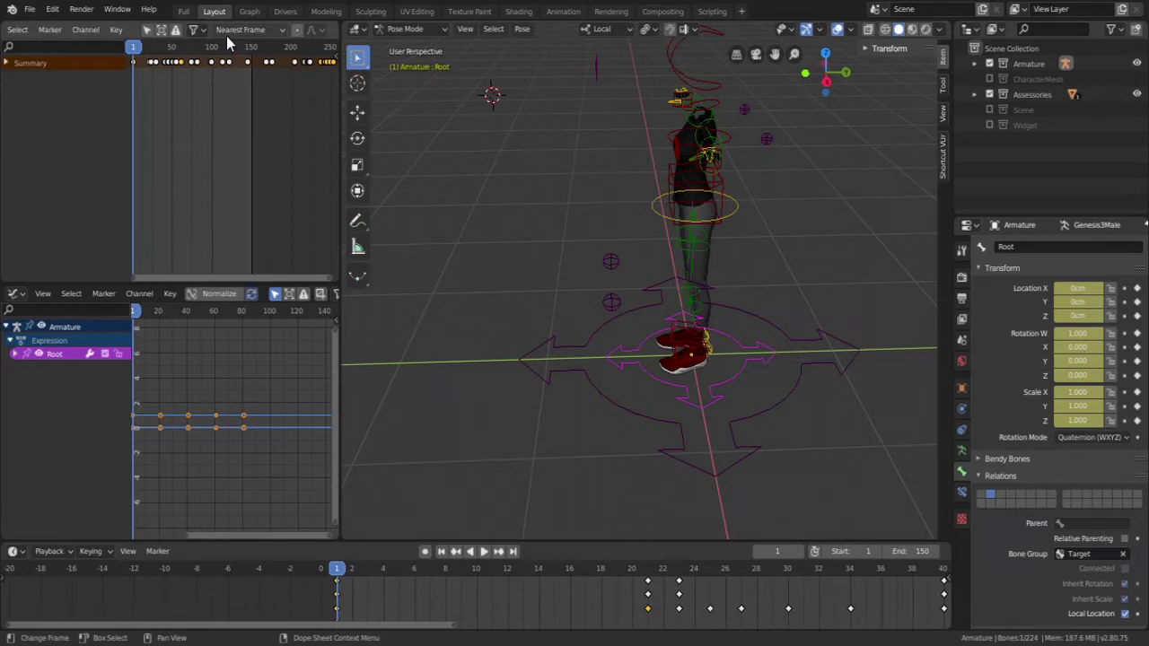
{"action": "scroll", "coordinate": [40, 32], "scroll_direction": "up", "scroll_amount": 6}
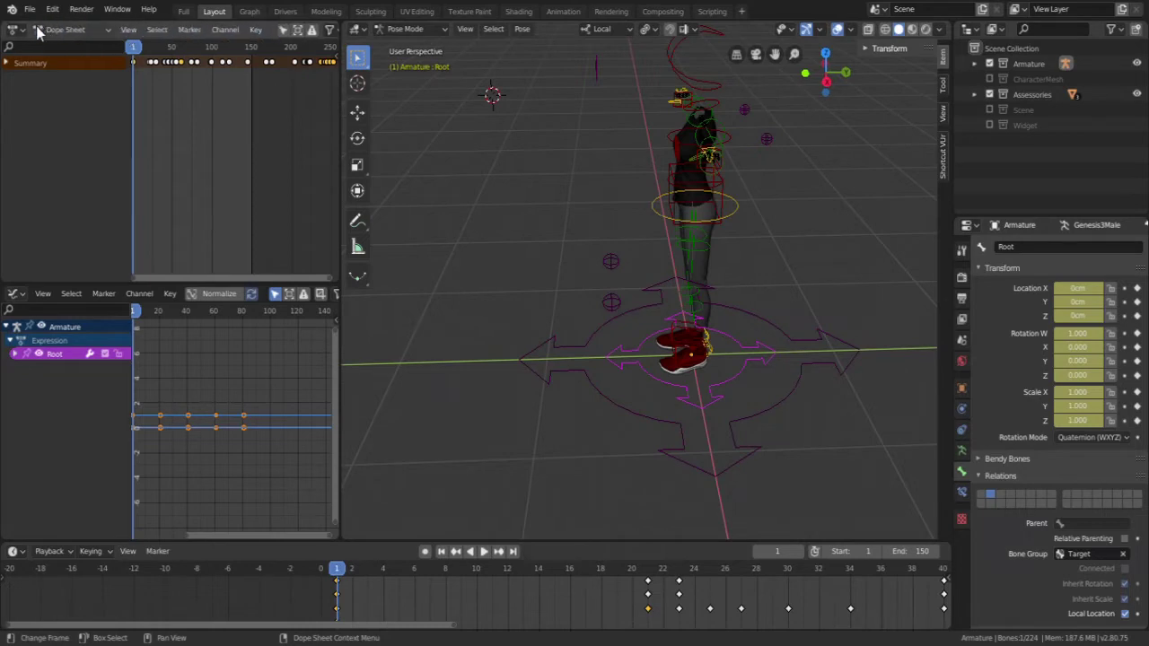
{"action": "left_click", "coordinate": [84, 29]}
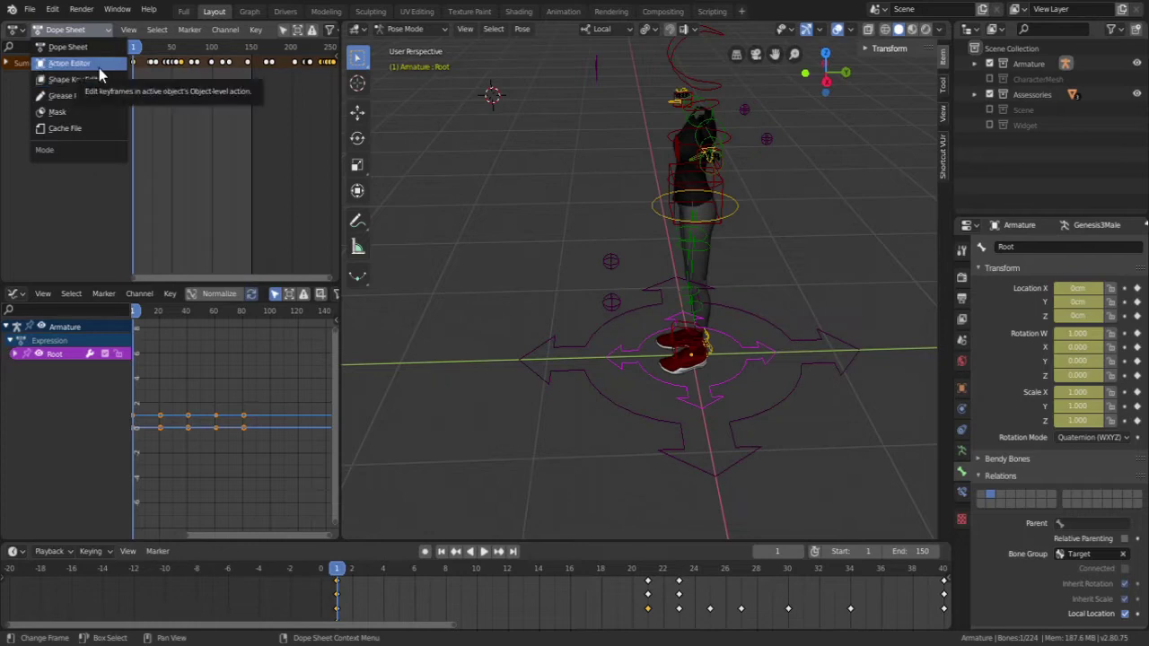
{"action": "left_click", "coordinate": [99, 67]}
Step: Assign the WalkCycle FK action to the armature from the action list
{"action": "scroll", "coordinate": [238, 32], "scroll_direction": "down", "scroll_amount": 5}
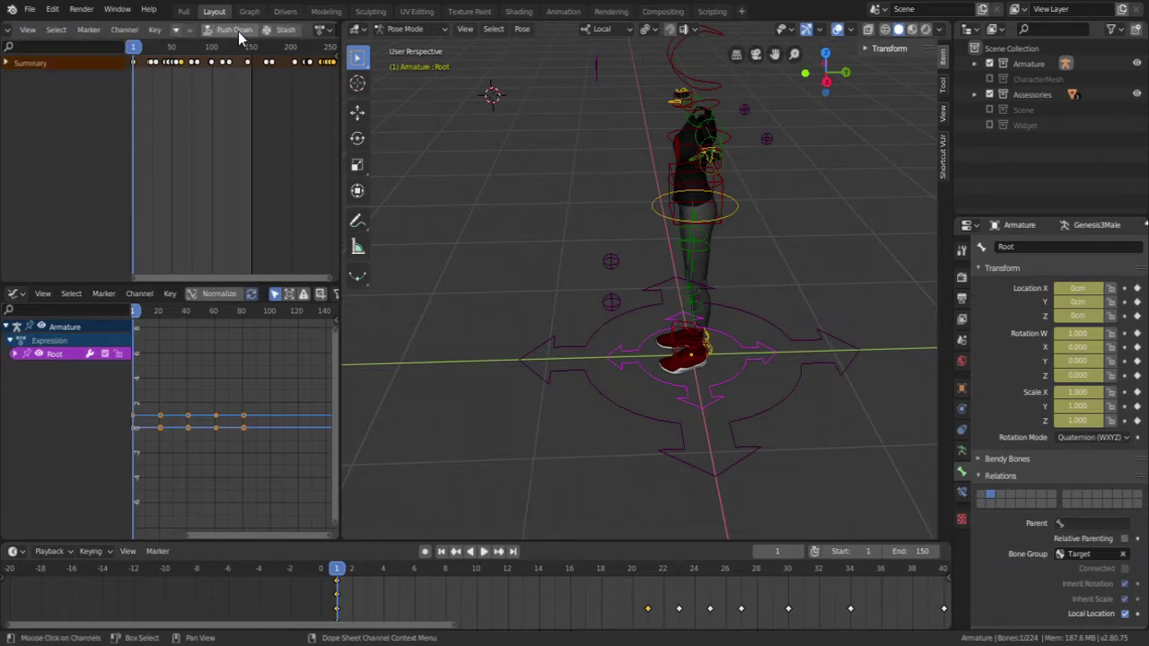
{"action": "scroll", "coordinate": [238, 31], "scroll_direction": "down", "scroll_amount": 3}
{"action": "left_click", "coordinate": [220, 30]}
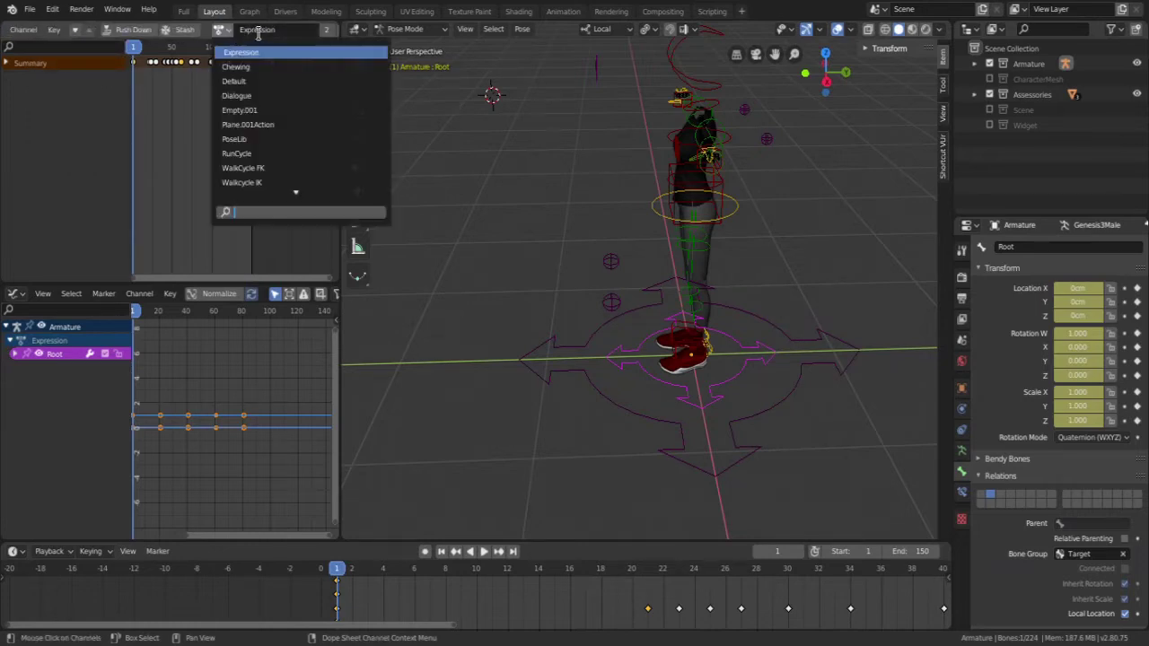
{"action": "left_click", "coordinate": [289, 171]}
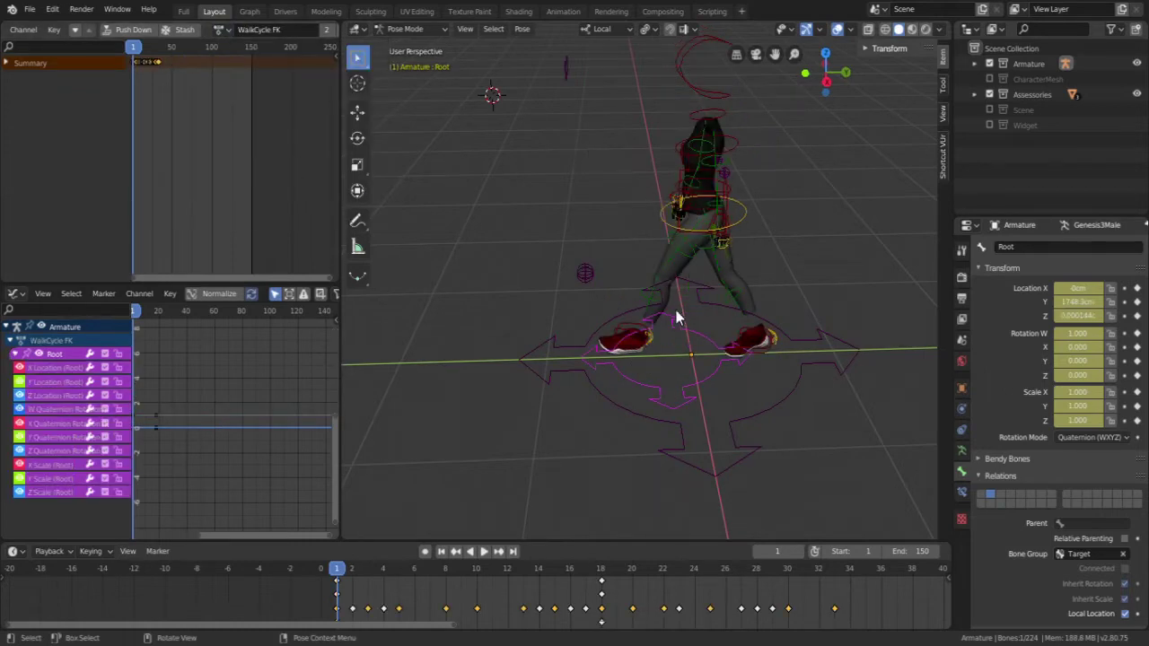
Step: Play the WalkCycle FK walk in Right Orthographic view and pause at frame 54
{"action": "middle_click_drag", "start_coordinate": [571, 501], "coordinate": [607, 420]}
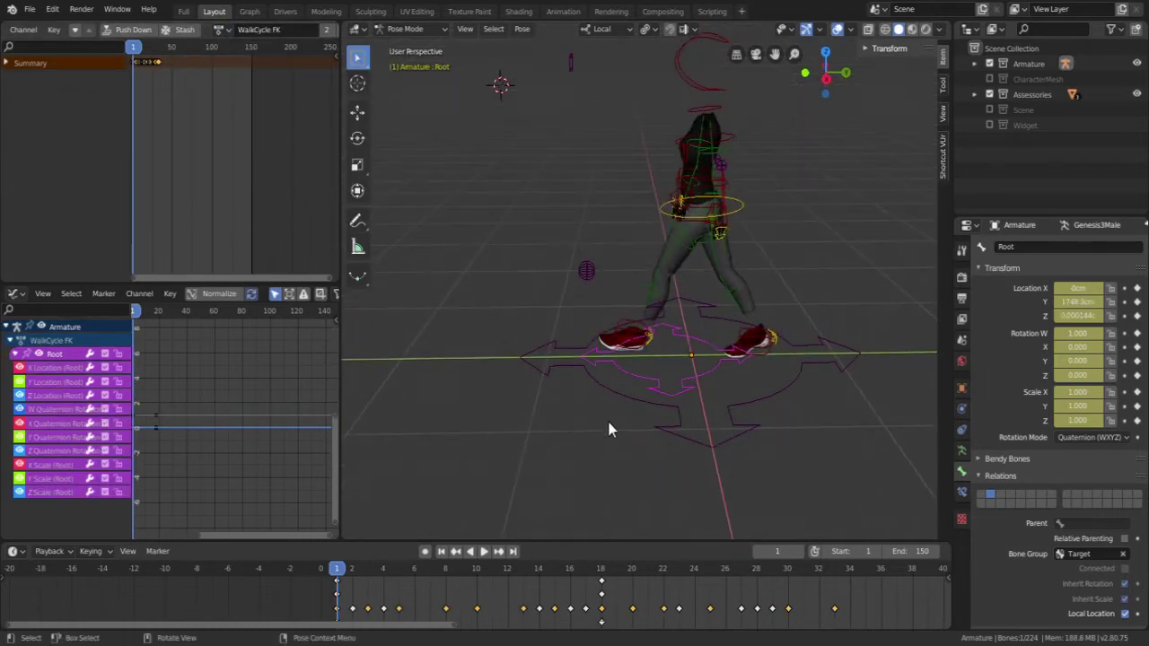
{"action": "key", "text": "KP_3"}
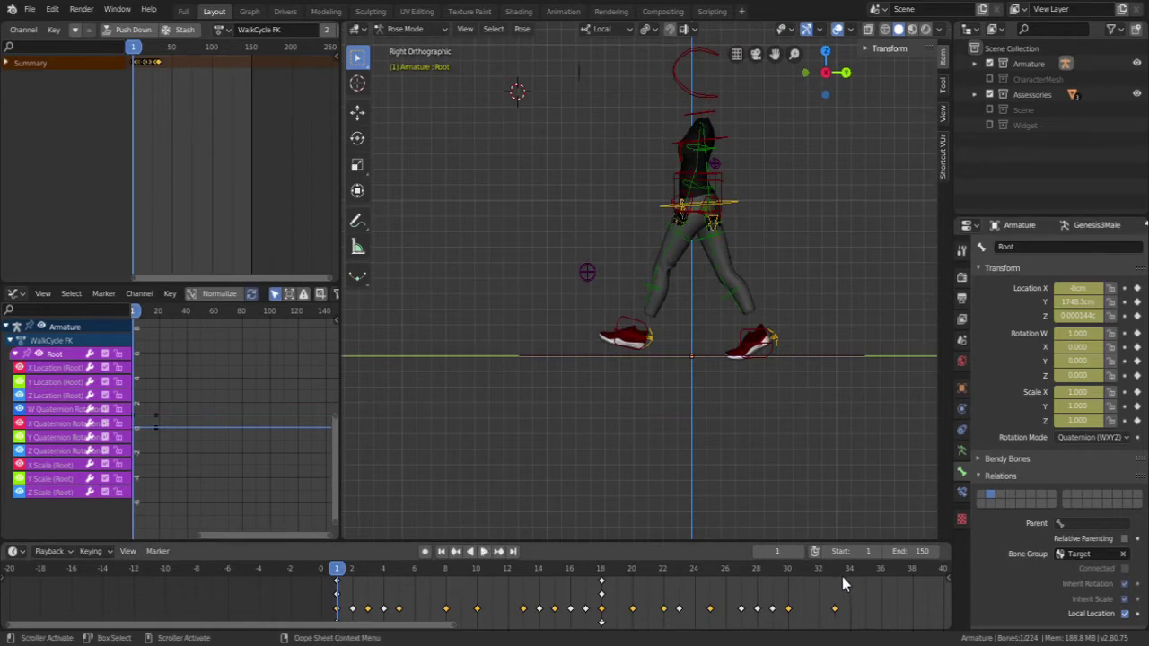
{"action": "left_click", "coordinate": [484, 551]}
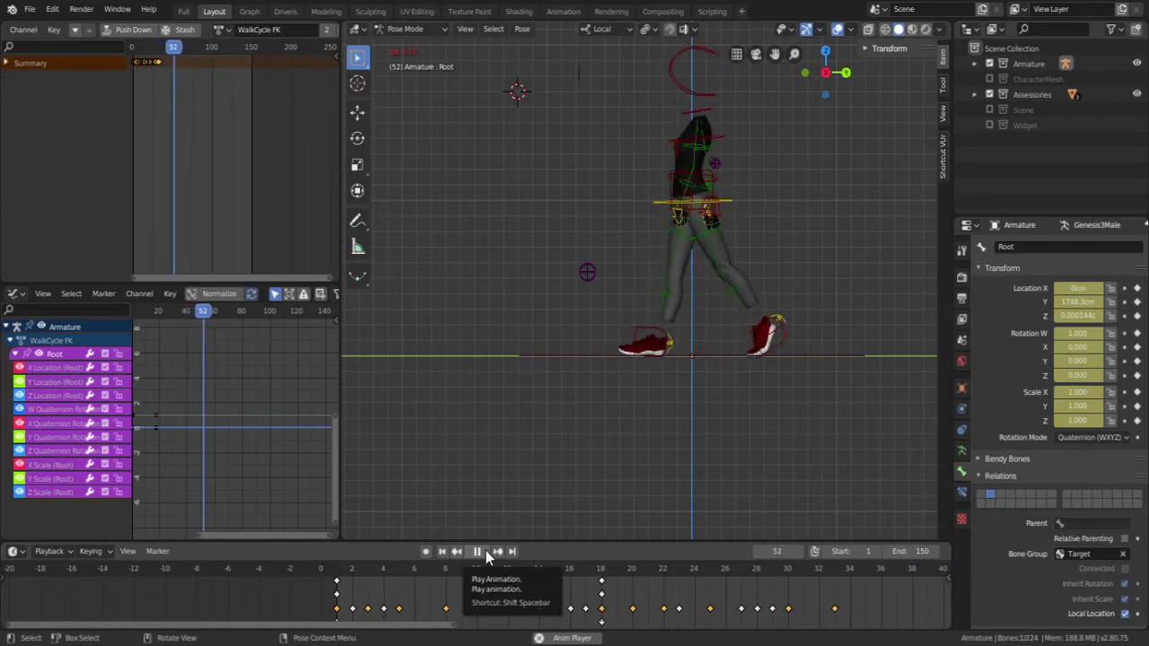
{"action": "left_click", "coordinate": [483, 554]}
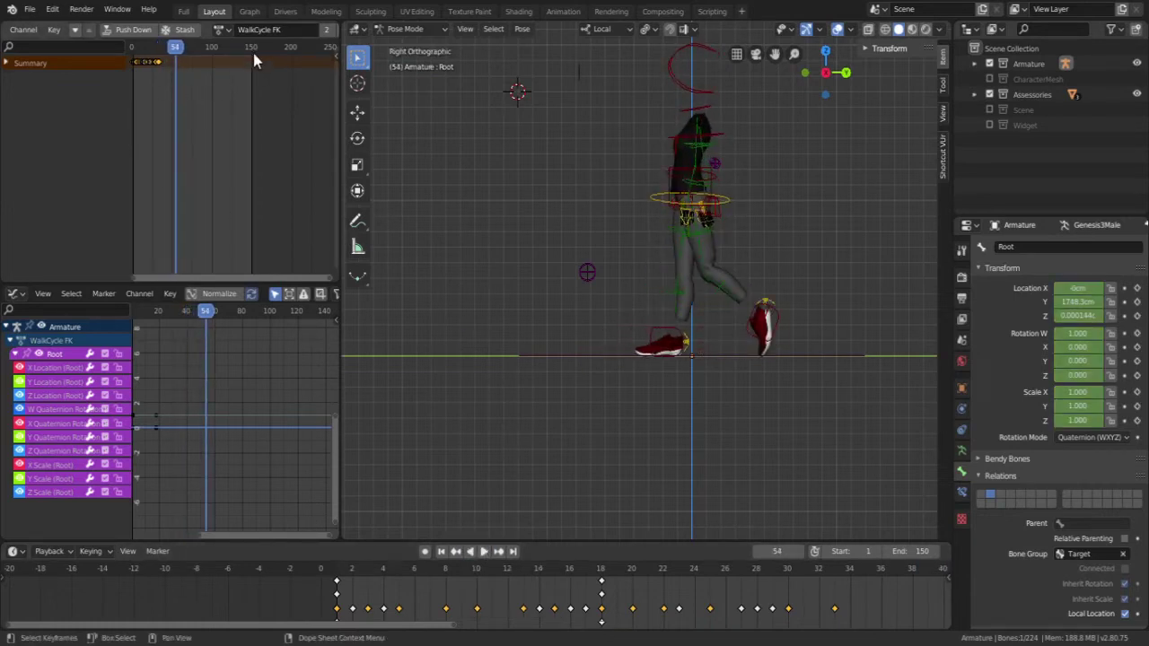
{"action": "scroll", "coordinate": [267, 30], "scroll_direction": "down", "scroll_amount": 3}
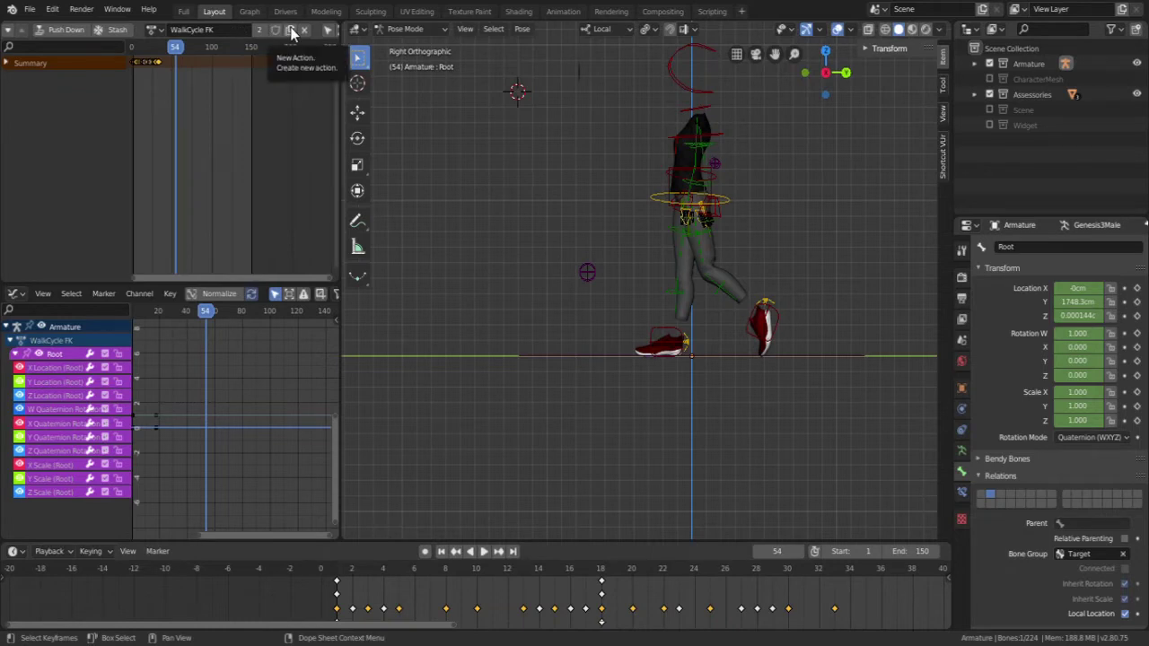
Step: Duplicate the WalkCycle FK action and rename the copy 'Walk cycle Progressive'
{"action": "left_click", "coordinate": [291, 33]}
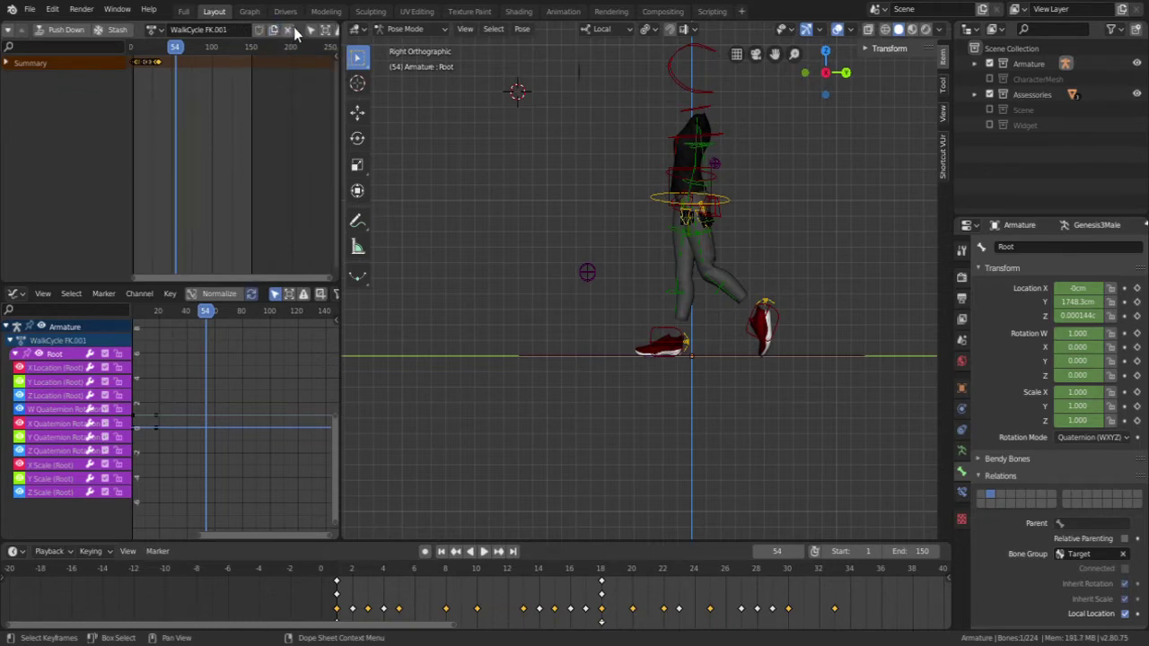
{"action": "left_click", "coordinate": [227, 26]}
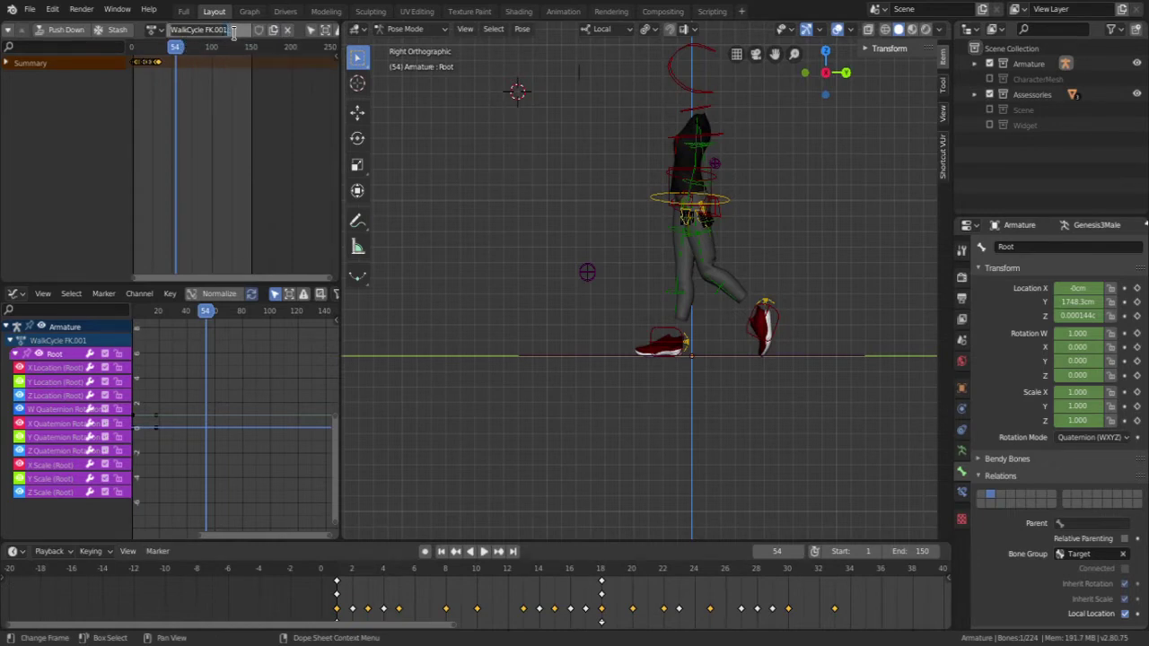
{"action": "type", "text": "We"}
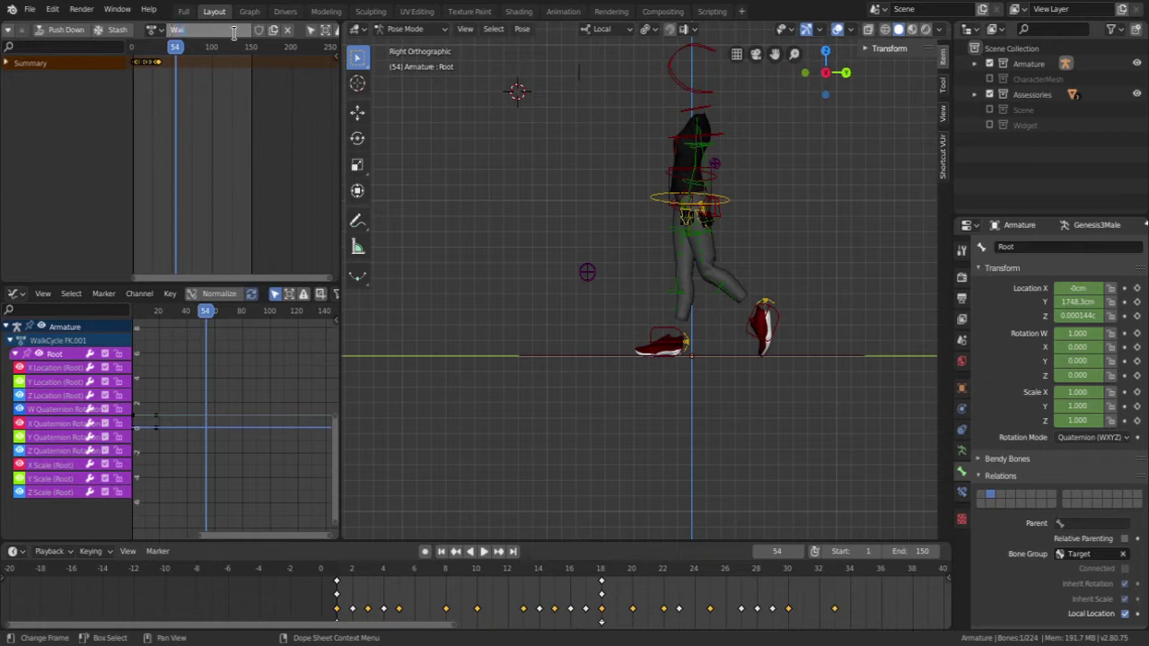
{"action": "type", "text": "lk cycle Progressive"}
{"action": "key", "text": "Return"}
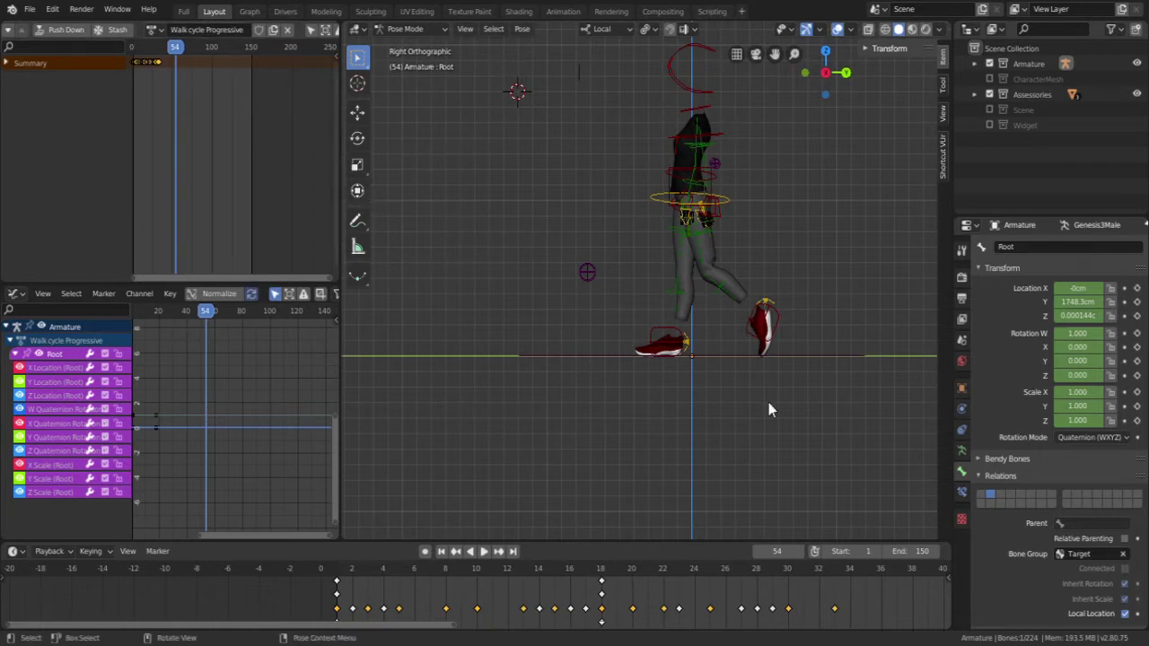
{"action": "middle_click_drag", "start_coordinate": [662, 359], "coordinate": [666, 304]}
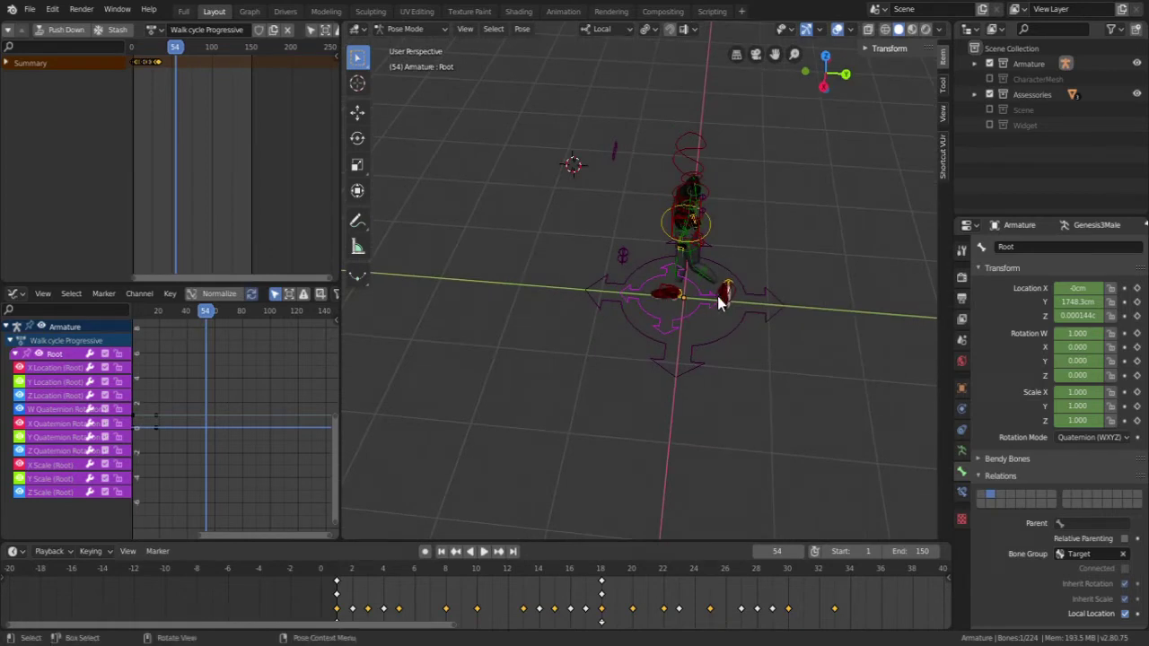
{"action": "middle_click_drag", "start_coordinate": [721, 300], "coordinate": [718, 278]}
{"action": "key", "text": "KP_3"}
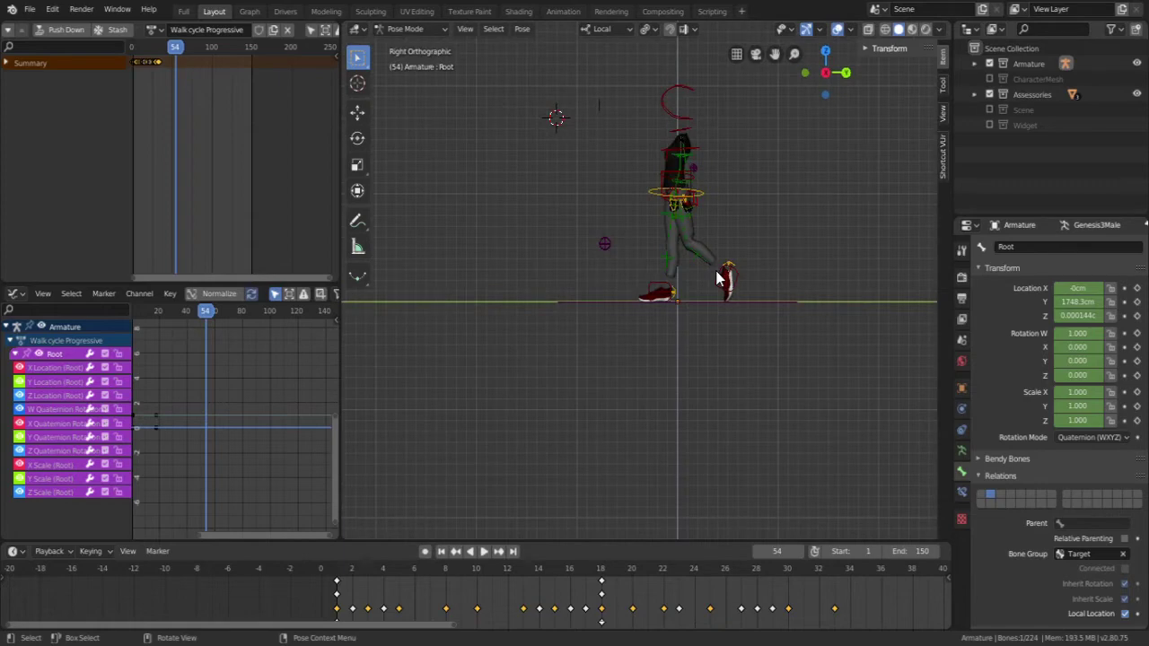
{"action": "scroll", "coordinate": [669, 293], "scroll_direction": "up", "scroll_amount": 8}
{"action": "middle_click_drag", "start_coordinate": [669, 294], "coordinate": [677, 324]}
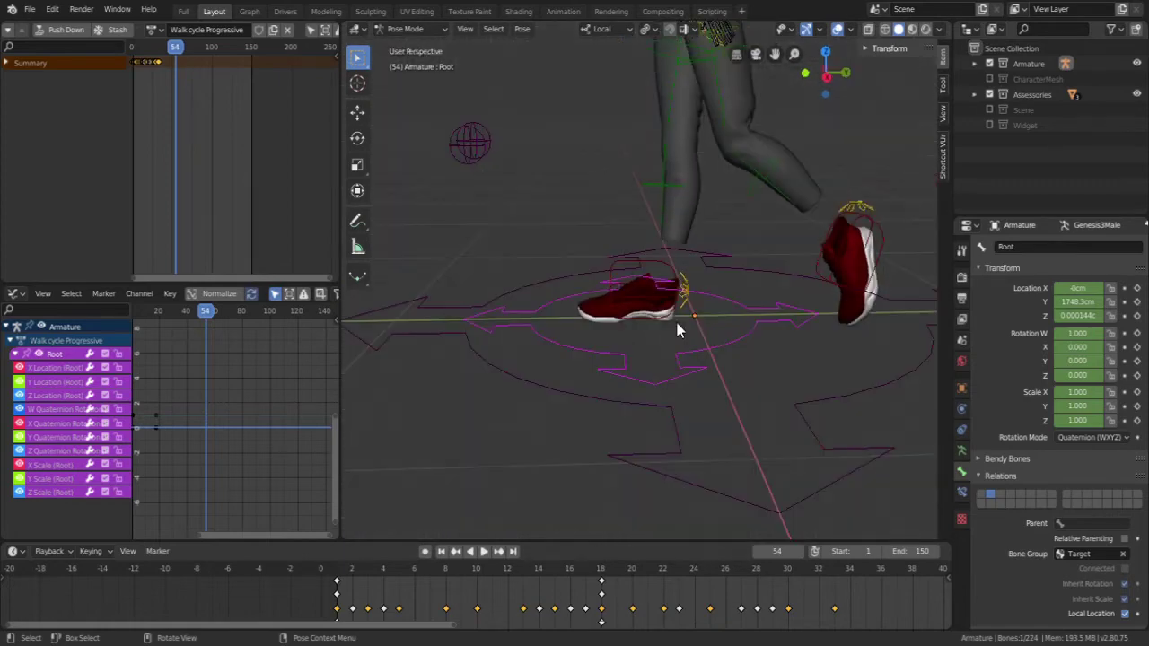
{"action": "key", "text": "KP_3"}
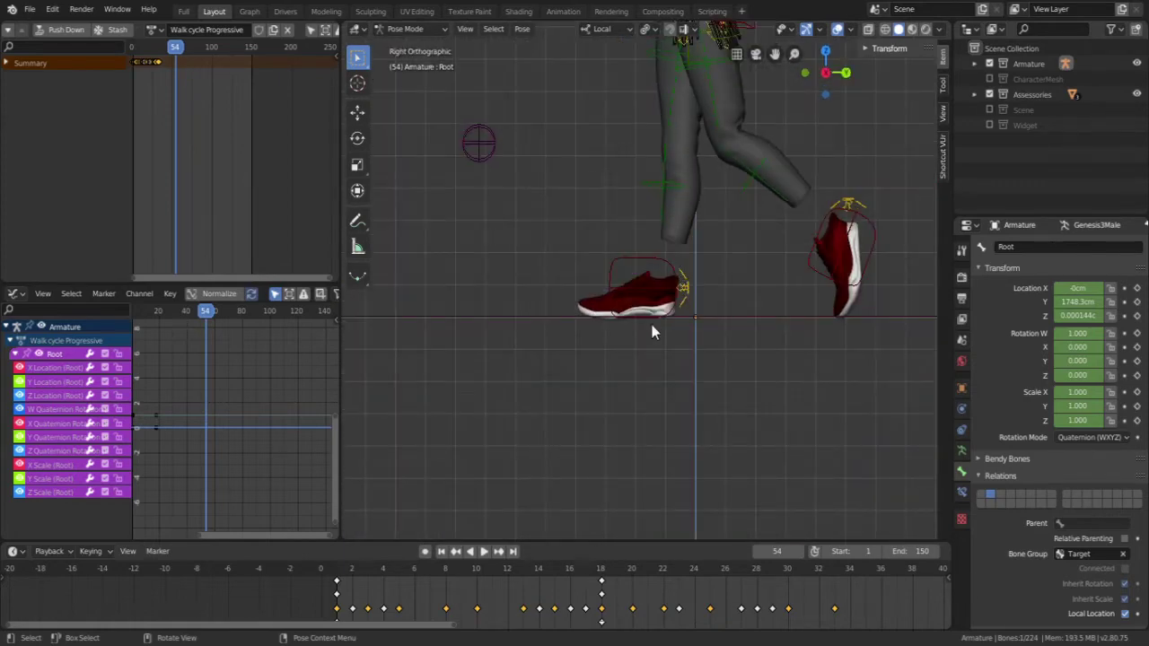
{"action": "scroll", "coordinate": [629, 330], "scroll_direction": "up", "scroll_amount": 1}
{"action": "middle_click_drag", "start_coordinate": [628, 332], "coordinate": [704, 325], "text": "shift"}
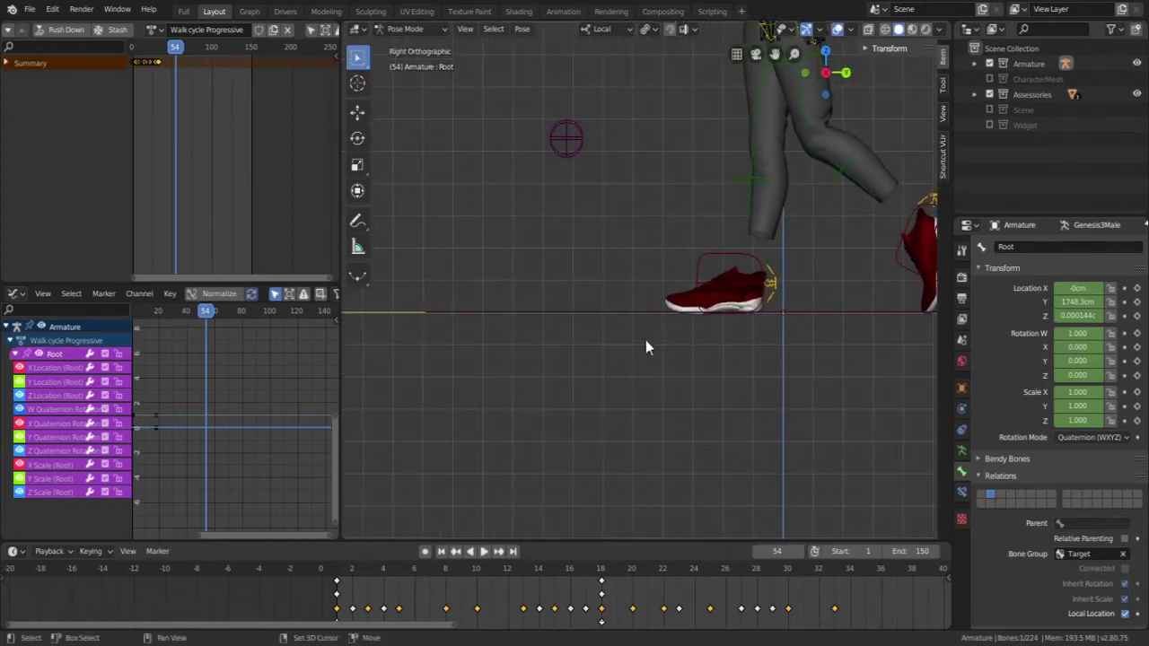
{"action": "left_click", "coordinate": [441, 552]}
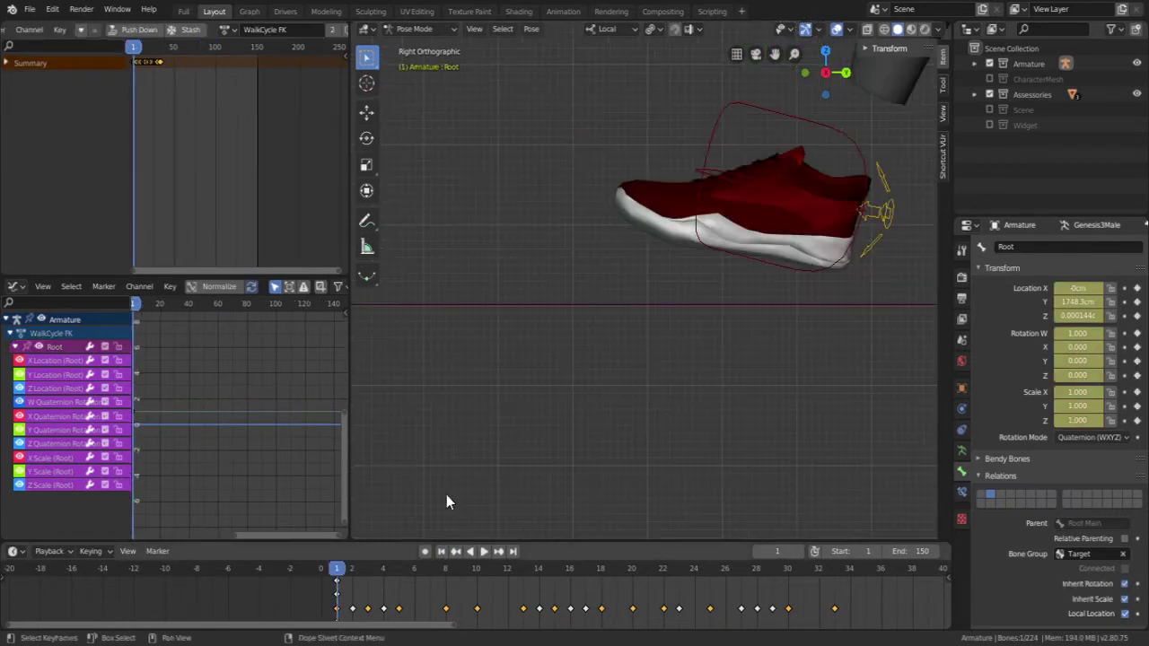
Step: With the Cursor tool, set the 3D cursor on the planted shoe's toe tip at frame 1
{"action": "scroll", "coordinate": [648, 219], "scroll_direction": "down", "scroll_amount": 3}
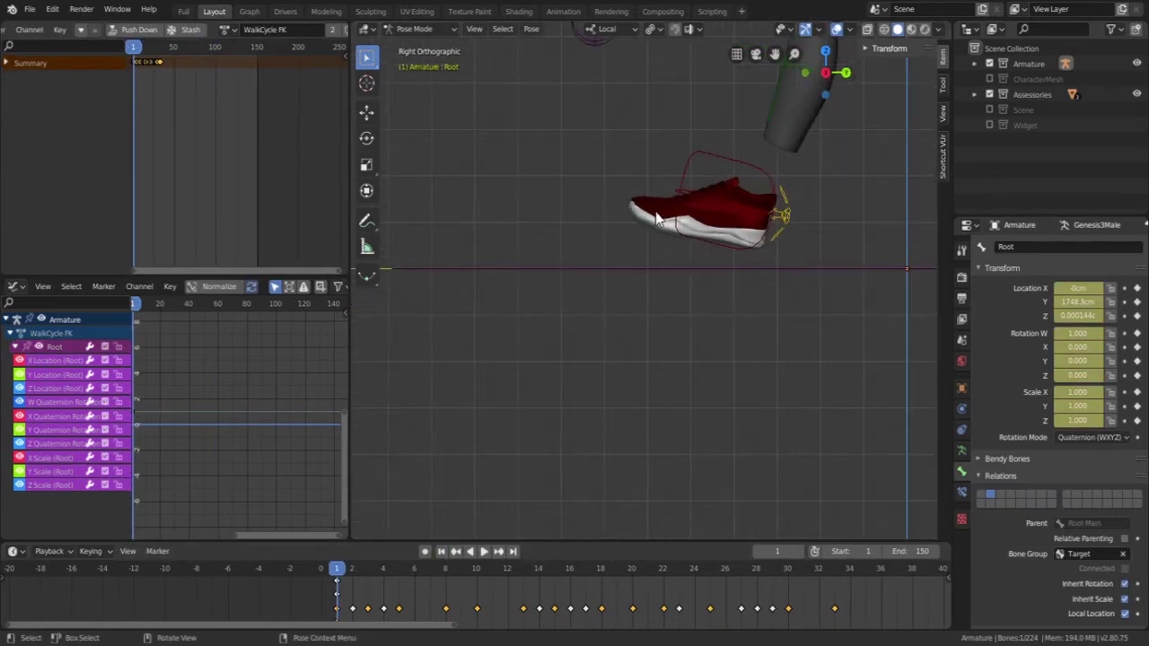
{"action": "scroll", "coordinate": [610, 216], "scroll_direction": "up", "scroll_amount": 5}
{"action": "scroll", "coordinate": [669, 210], "scroll_direction": "up", "scroll_amount": 2}
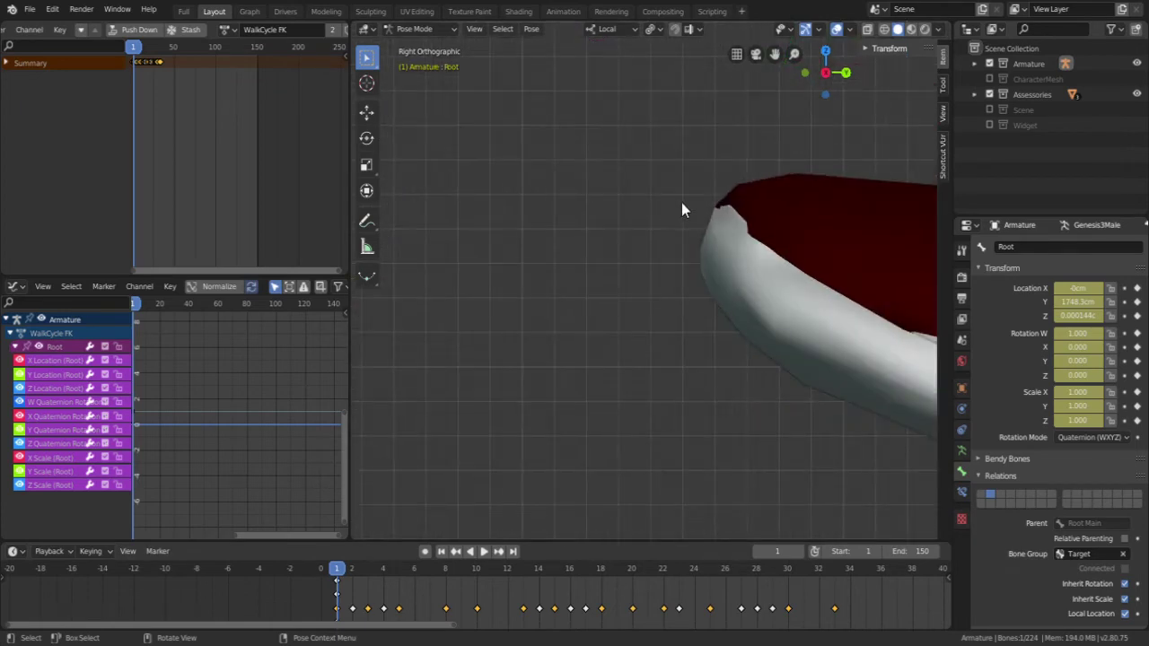
{"action": "left_click", "coordinate": [366, 82]}
{"action": "scroll", "coordinate": [720, 264], "scroll_direction": "up", "scroll_amount": 2}
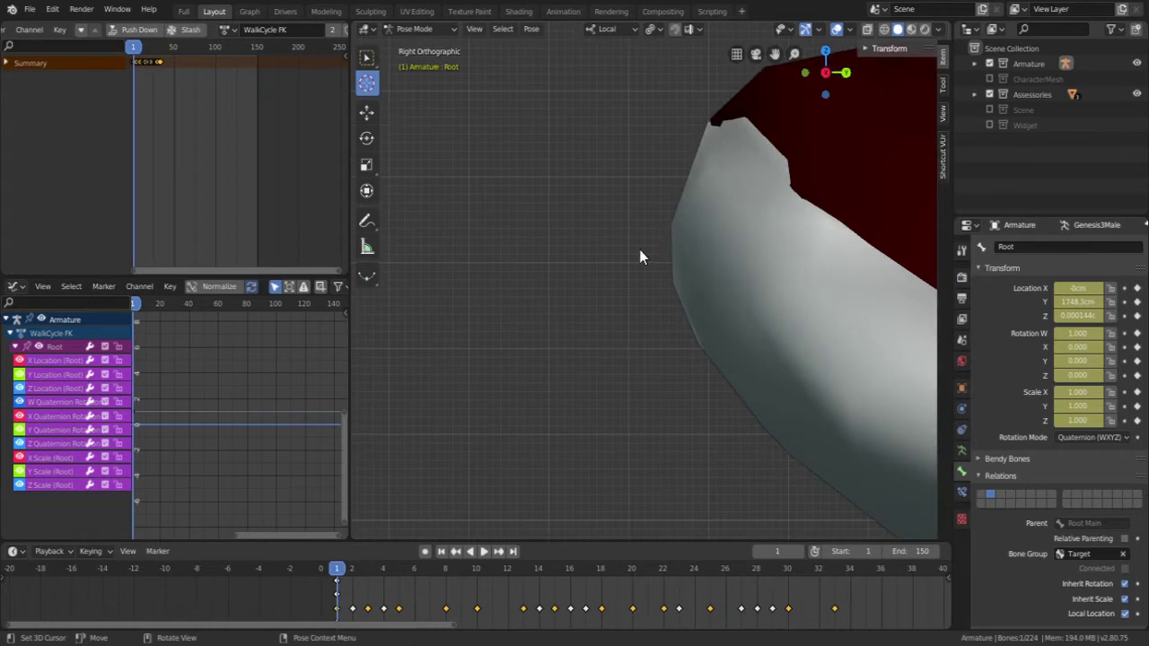
{"action": "left_click", "coordinate": [668, 224]}
{"action": "scroll", "coordinate": [668, 226], "scroll_direction": "down", "scroll_amount": 2}
{"action": "scroll", "coordinate": [808, 276], "scroll_direction": "down", "scroll_amount": 2}
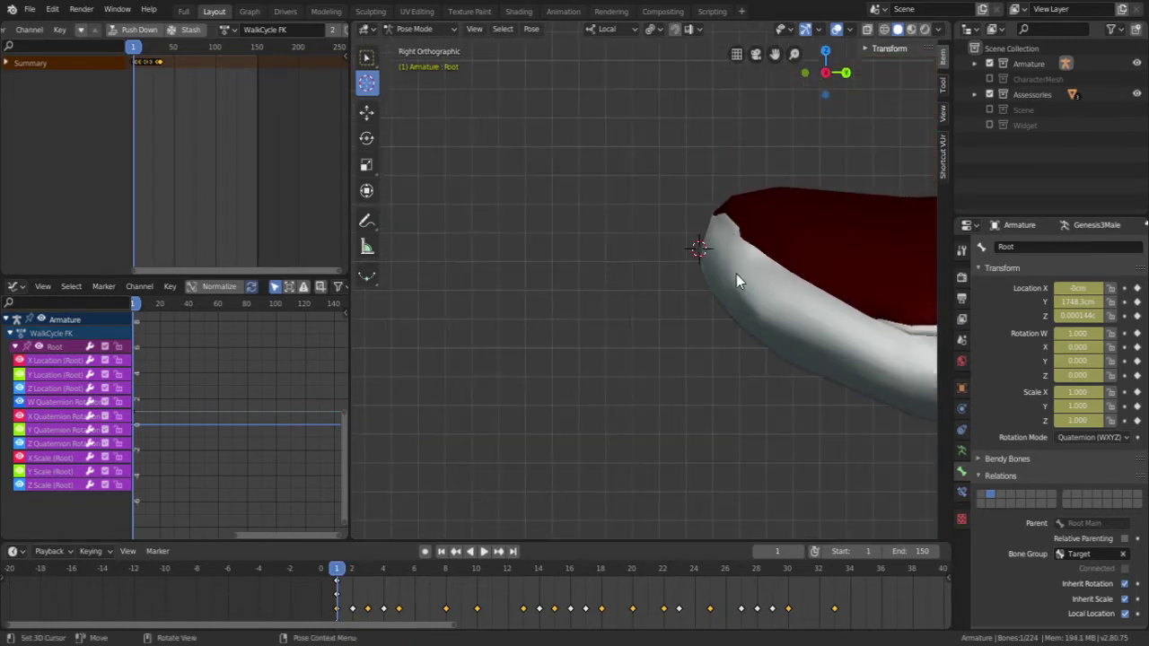
{"action": "scroll", "coordinate": [727, 287], "scroll_direction": "down", "scroll_amount": 3}
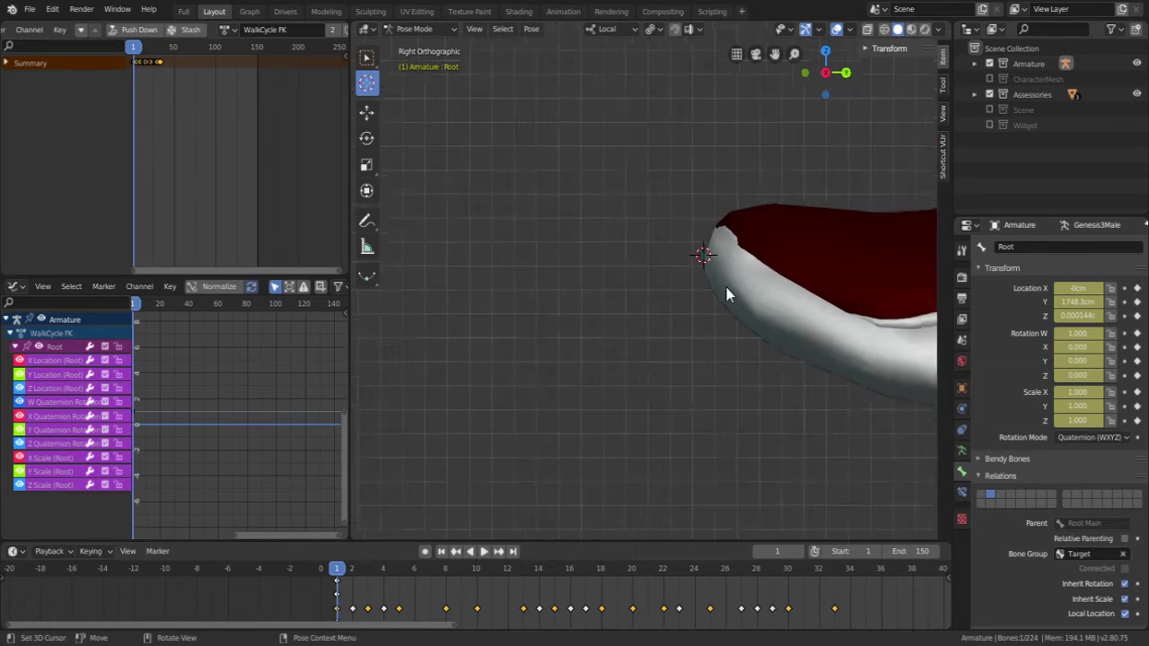
{"action": "scroll", "coordinate": [590, 241], "scroll_direction": "down", "scroll_amount": 6}
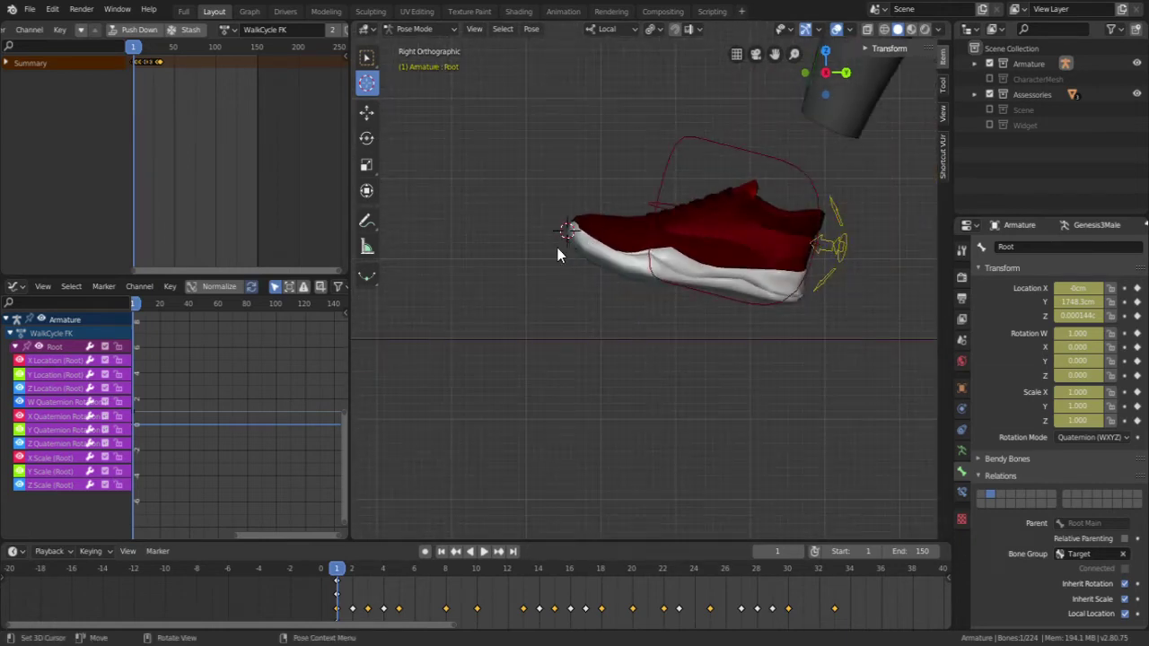
{"action": "middle_click_drag", "start_coordinate": [665, 274], "coordinate": [593, 284], "text": "shift"}
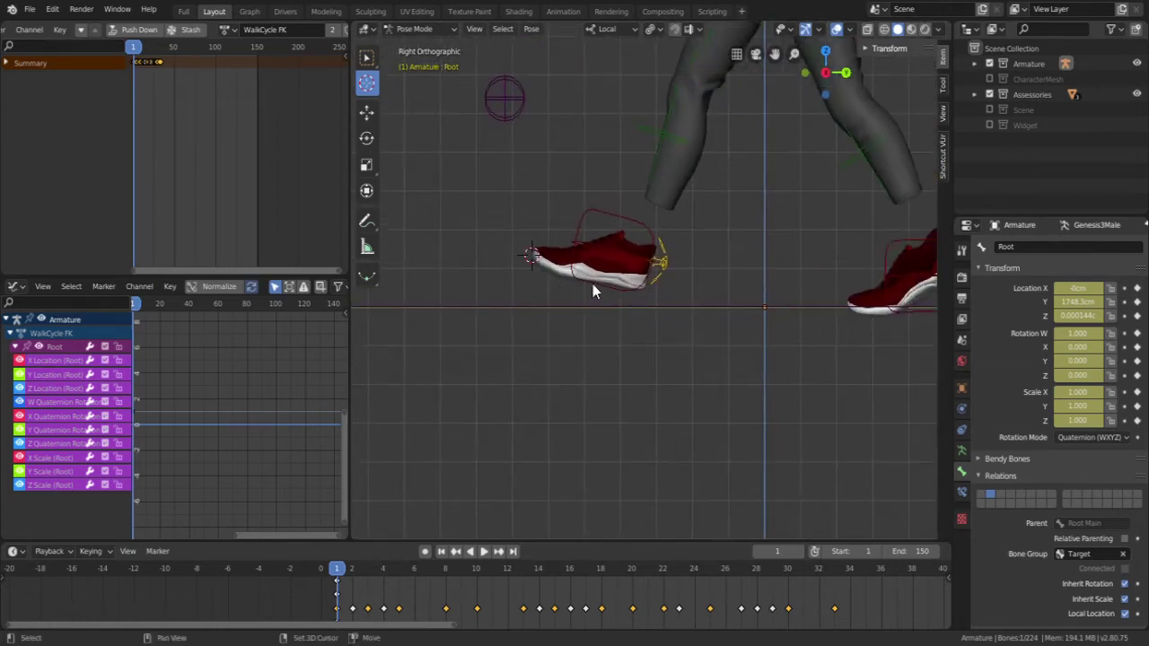
Step: Step the walk forward frame by frame to frame 7, then back to frame 1
{"action": "left_click", "coordinate": [801, 551]}
{"action": "left_click", "coordinate": [801, 551]}
{"action": "left_click", "coordinate": [801, 552]}
{"action": "left_click", "coordinate": [801, 551]}
{"action": "left_click", "coordinate": [801, 551]}
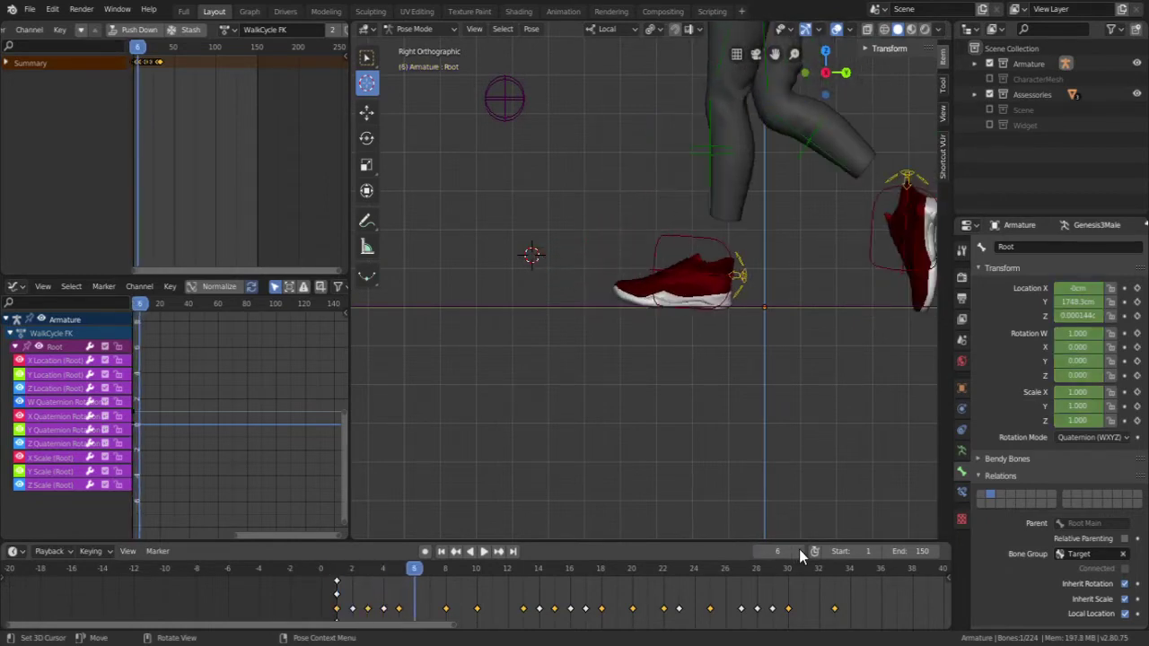
{"action": "left_click", "coordinate": [799, 551]}
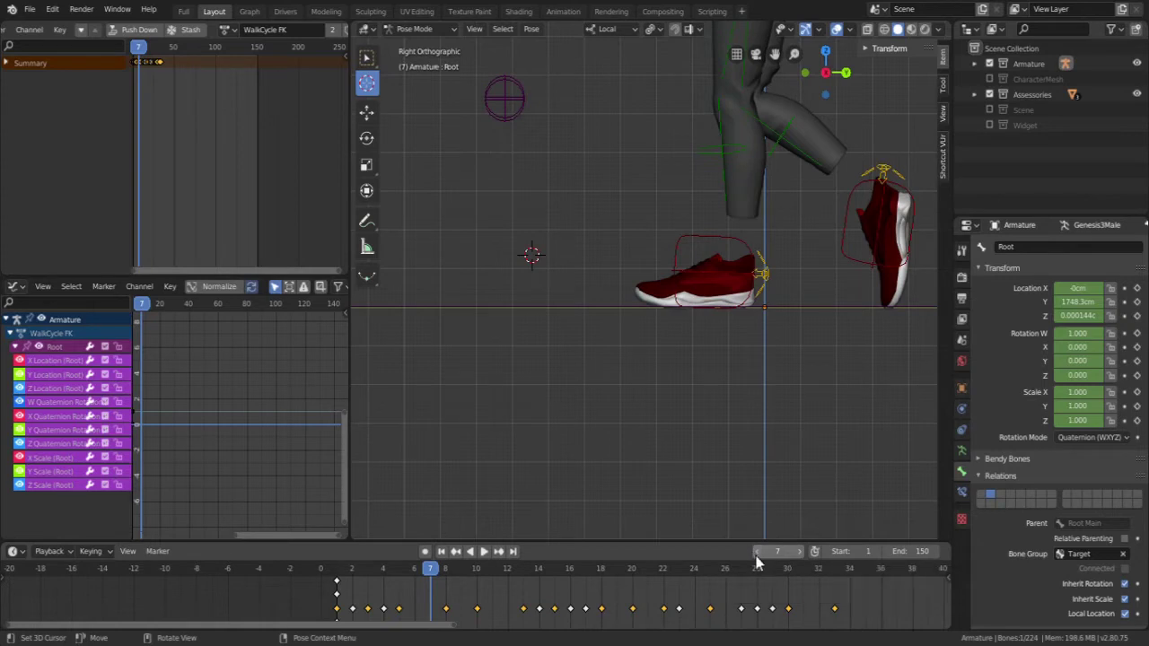
{"action": "left_click", "coordinate": [754, 552]}
{"action": "left_click", "coordinate": [757, 557]}
{"action": "left_click", "coordinate": [756, 556]}
{"action": "left_click", "coordinate": [756, 557]}
{"action": "left_click", "coordinate": [756, 557]}
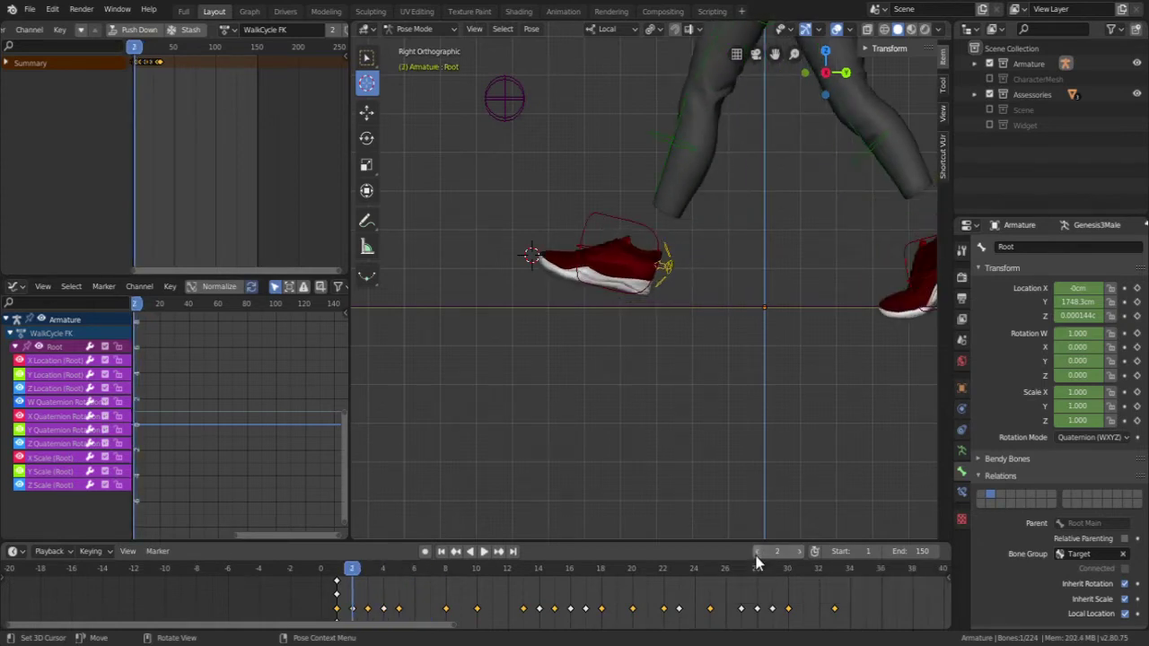
{"action": "left_click", "coordinate": [756, 555]}
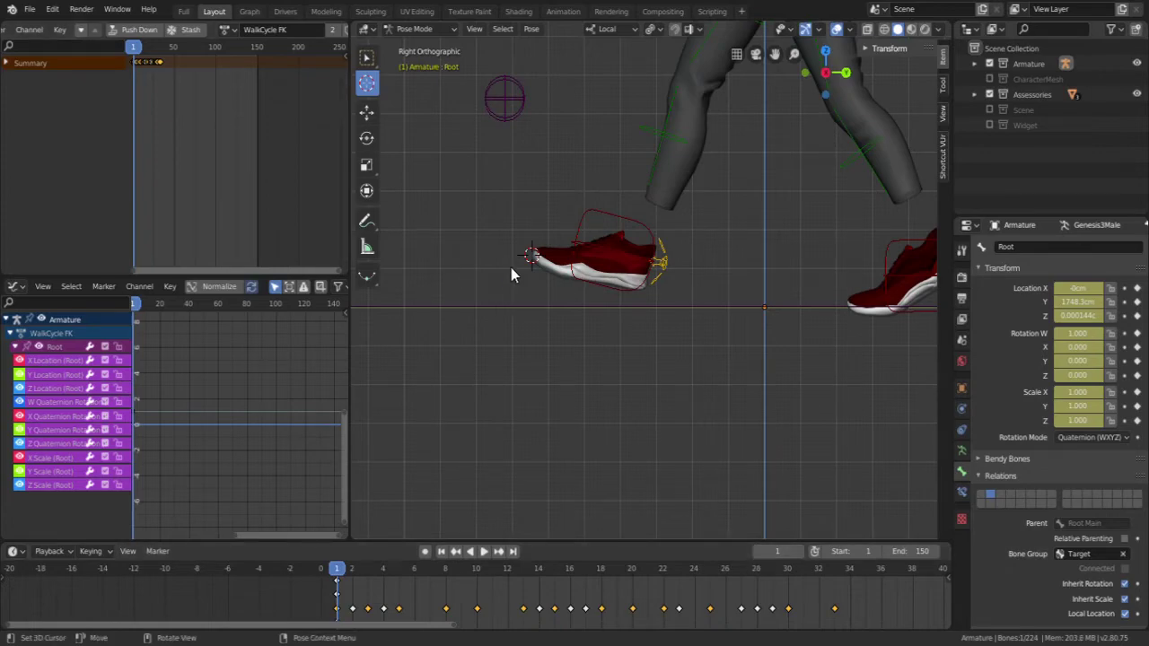
Step: Play the walk, then scrub to frame 17 where the same shoe is planted again
{"action": "scroll", "coordinate": [511, 268], "scroll_direction": "up", "scroll_amount": 10}
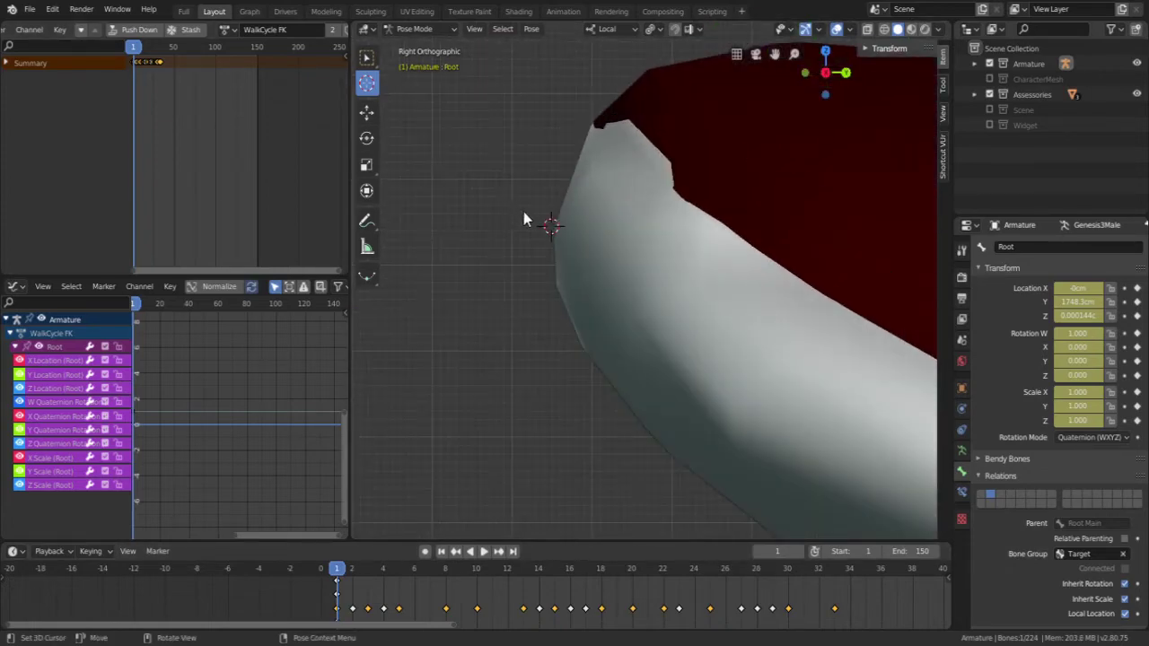
{"action": "scroll", "coordinate": [569, 231], "scroll_direction": "up", "scroll_amount": 5}
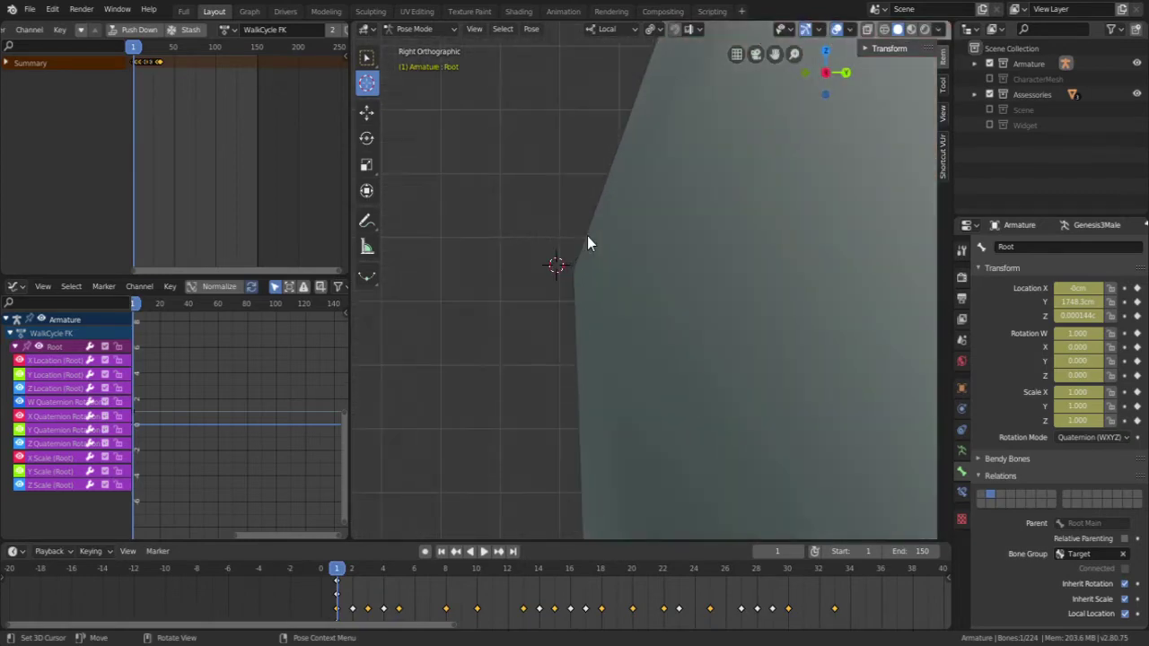
{"action": "scroll", "coordinate": [587, 238], "scroll_direction": "down", "scroll_amount": 12}
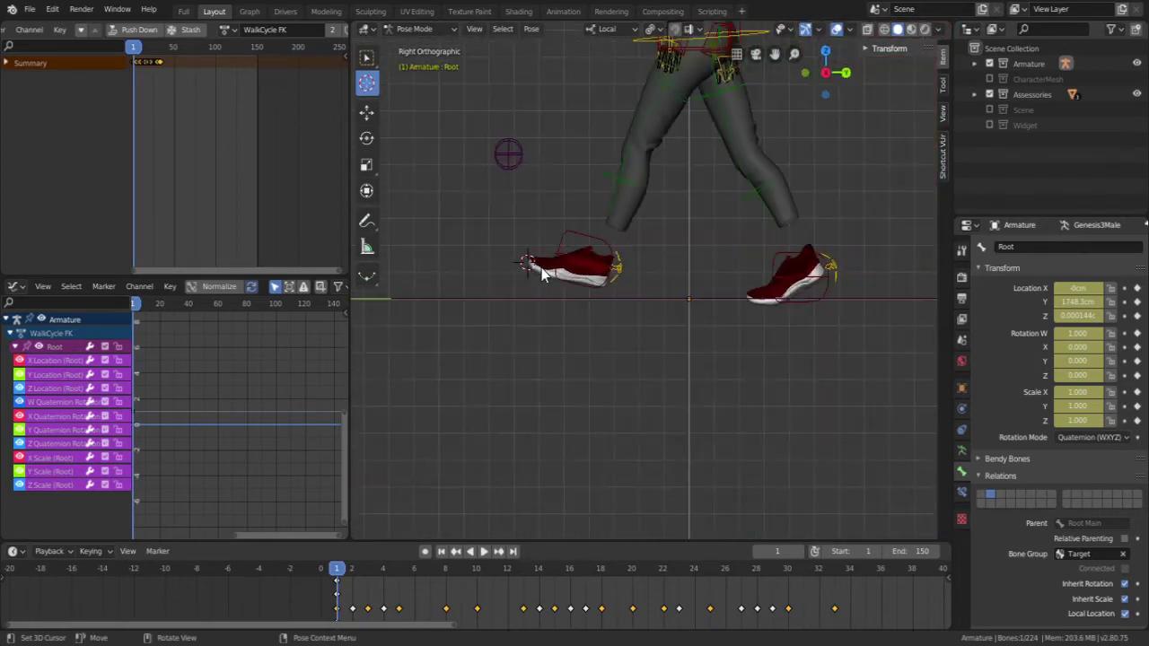
{"action": "scroll", "coordinate": [541, 268], "scroll_direction": "down", "scroll_amount": 1}
{"action": "key", "text": "space"}
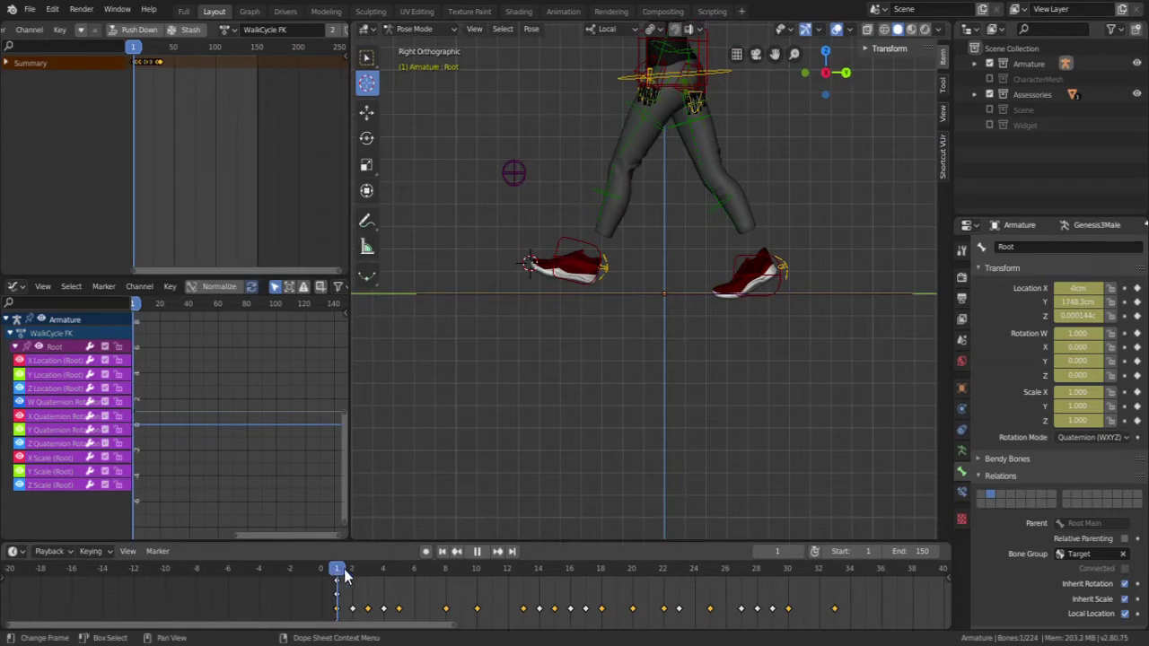
{"action": "left_click_drag", "start_coordinate": [344, 572], "coordinate": [586, 579]}
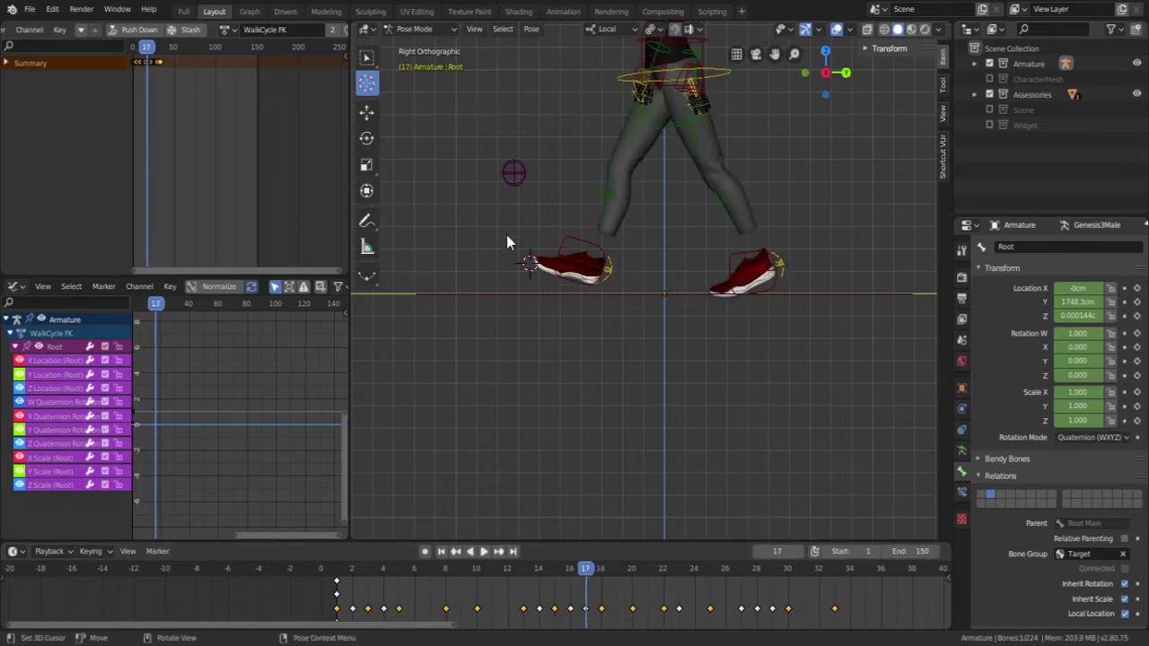
Step: Orbit to check the pose in perspective, then return to Right Orthographic view
{"action": "scroll", "coordinate": [506, 235], "scroll_direction": "up", "scroll_amount": 10}
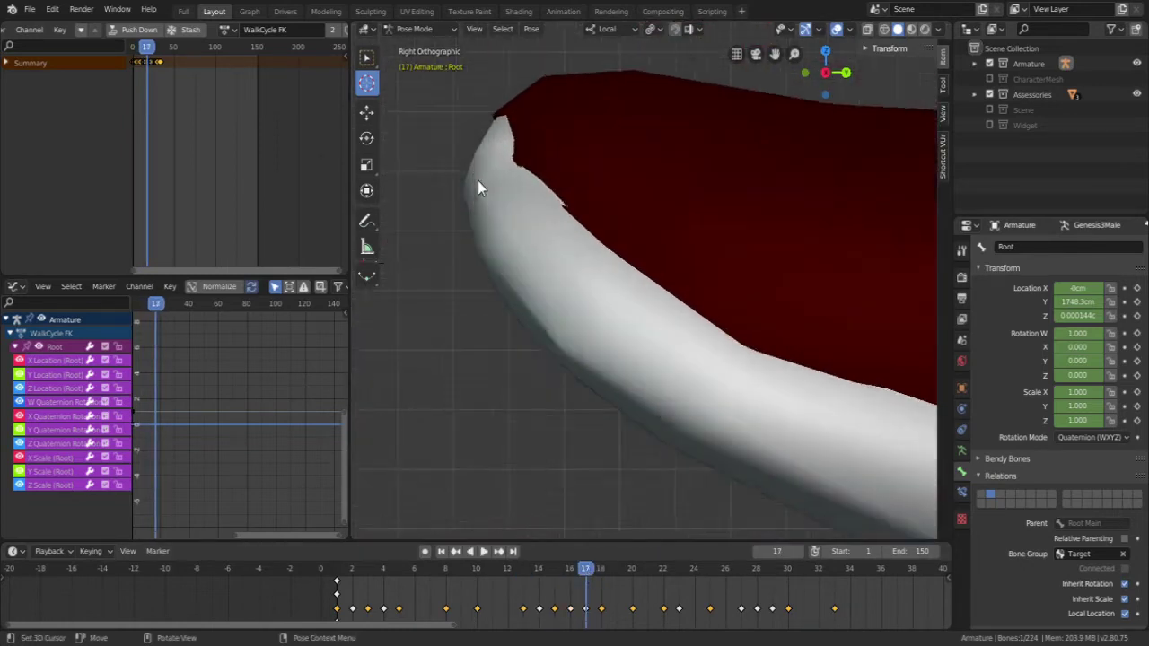
{"action": "scroll", "coordinate": [478, 180], "scroll_direction": "down", "scroll_amount": 10}
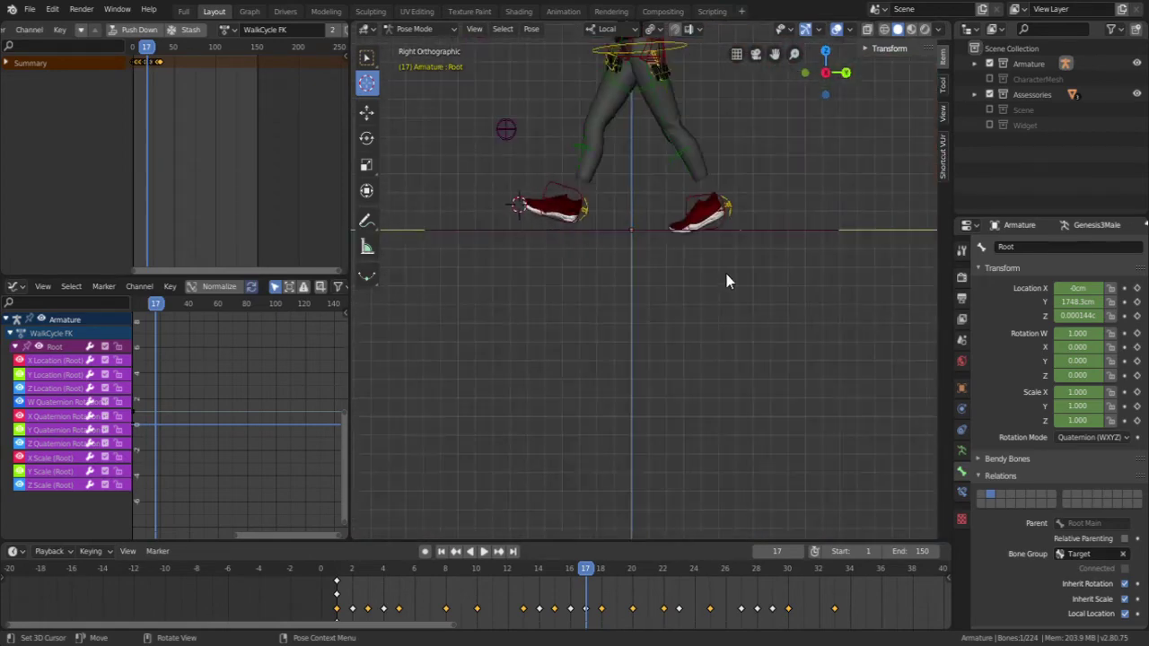
{"action": "scroll", "coordinate": [726, 281], "scroll_direction": "down", "scroll_amount": 4}
{"action": "middle_click_drag", "start_coordinate": [661, 254], "coordinate": [656, 312]}
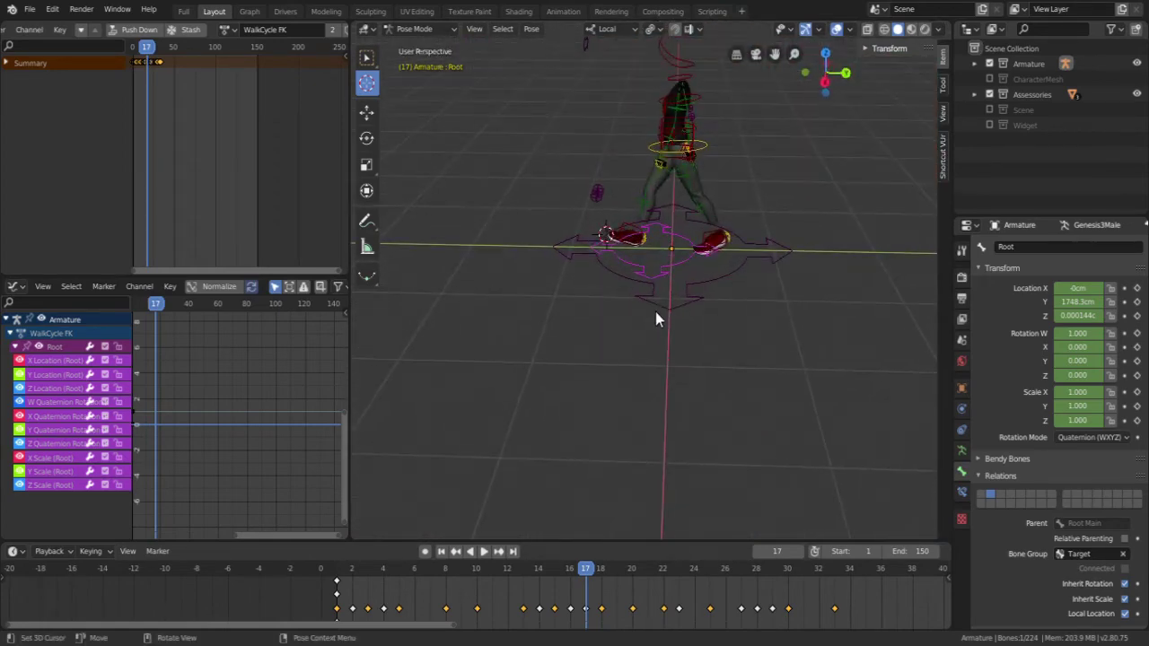
{"action": "key", "text": "KP_3"}
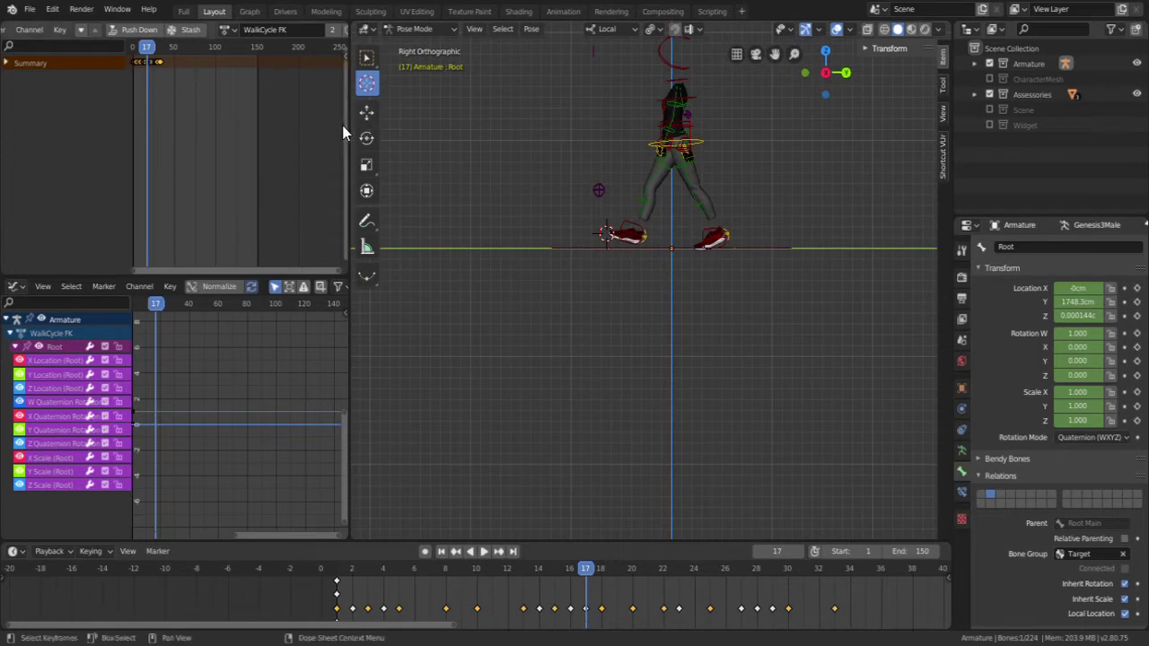
Step: Move the Root bone forward along Y with G toward the 3D cursor
{"action": "left_click", "coordinate": [366, 113]}
{"action": "scroll", "coordinate": [612, 267], "scroll_direction": "up", "scroll_amount": 4}
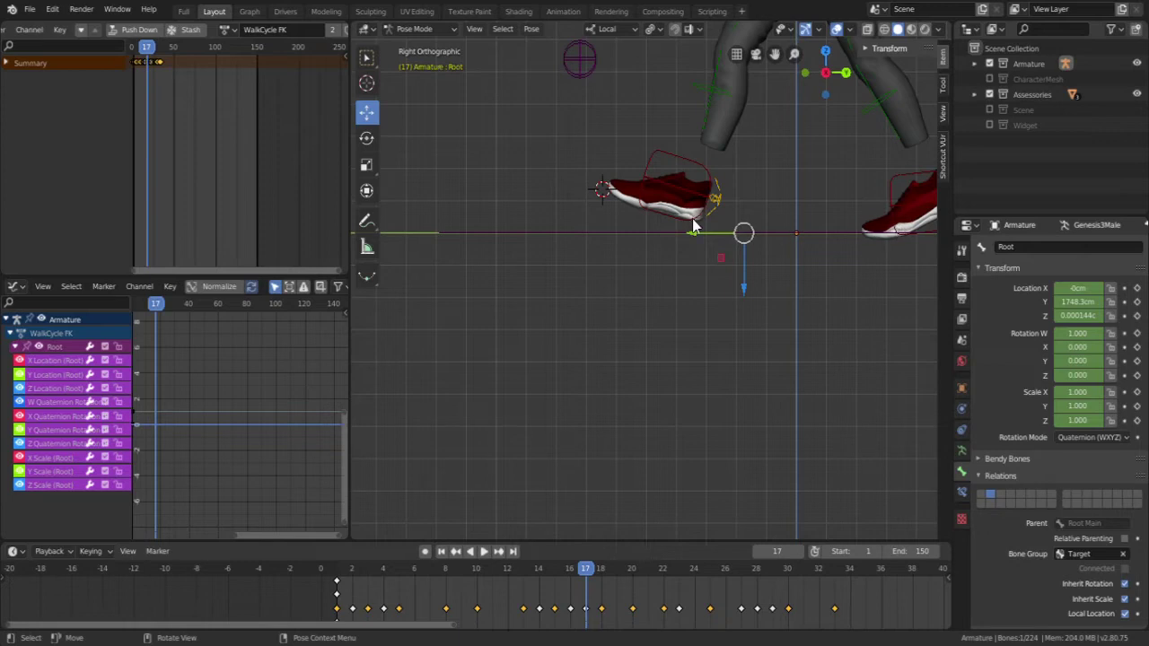
{"action": "key", "text": "g"}
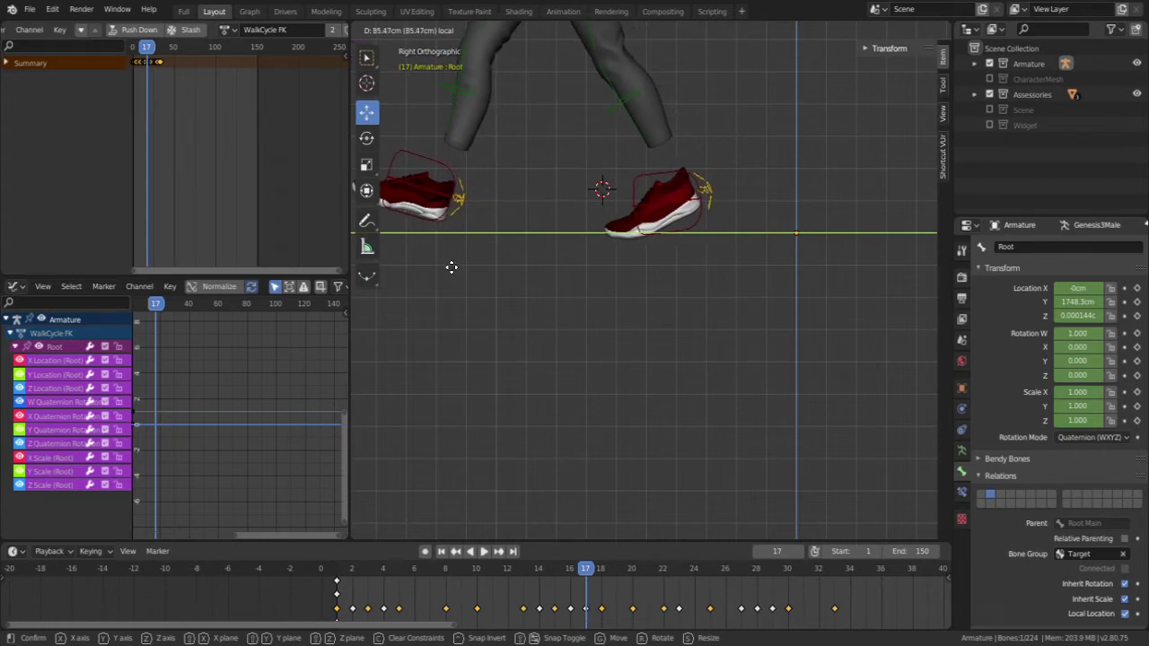
{"action": "left_click", "coordinate": [463, 264]}
{"action": "scroll", "coordinate": [638, 228], "scroll_direction": "up", "scroll_amount": 8}
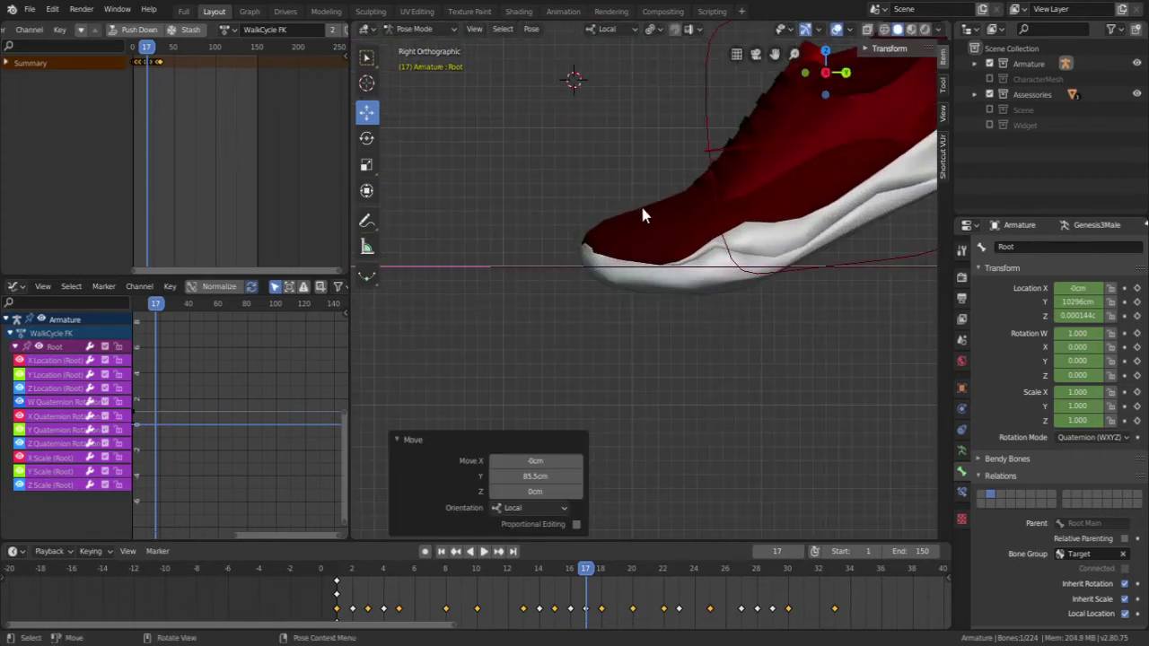
{"action": "scroll", "coordinate": [592, 79], "scroll_direction": "down", "scroll_amount": 3}
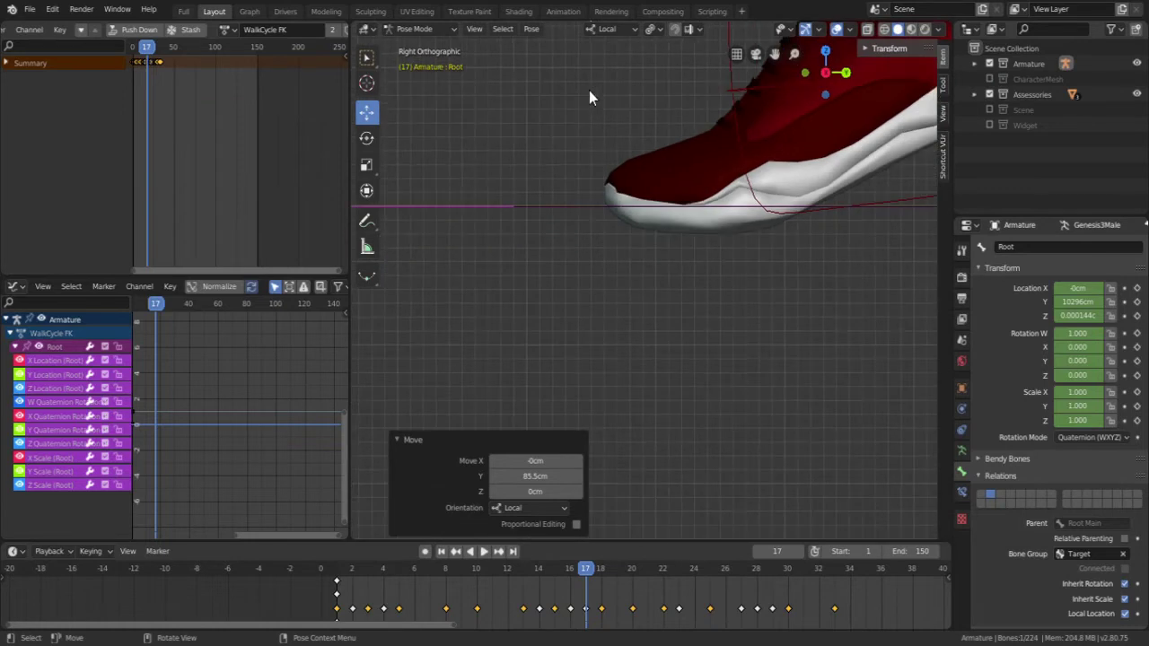
{"action": "scroll", "coordinate": [600, 84], "scroll_direction": "up", "scroll_amount": 2}
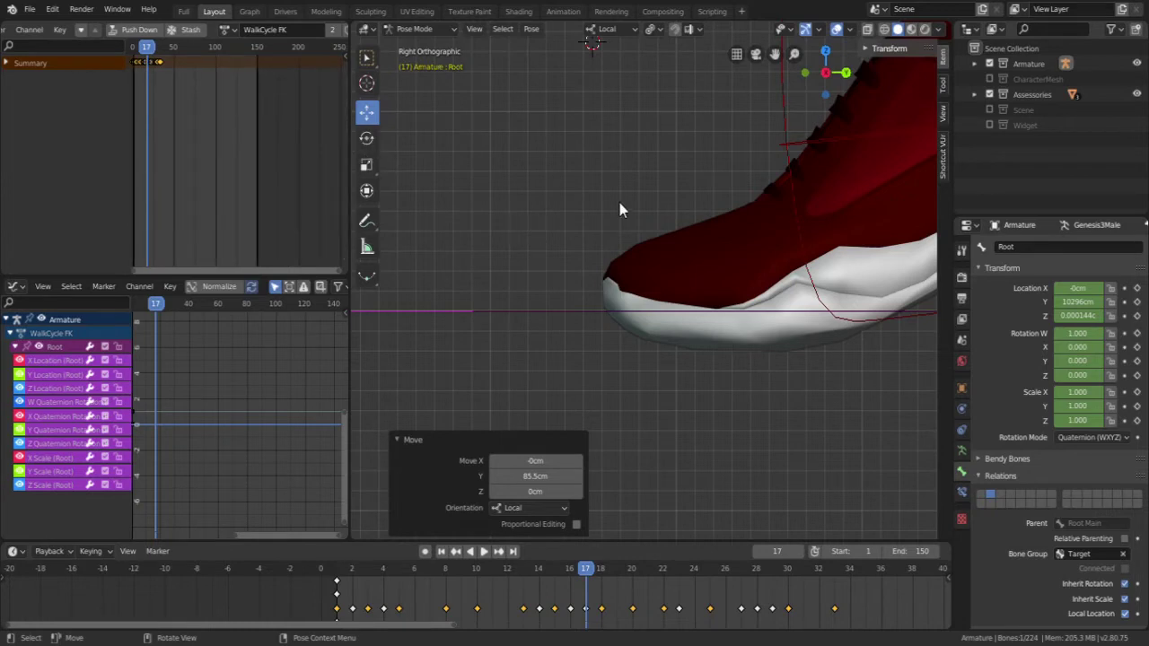
Step: Set the pivot to 3D Cursor and nudge Root forward until its Y location reads 10332cm
{"action": "key", "text": "period"}
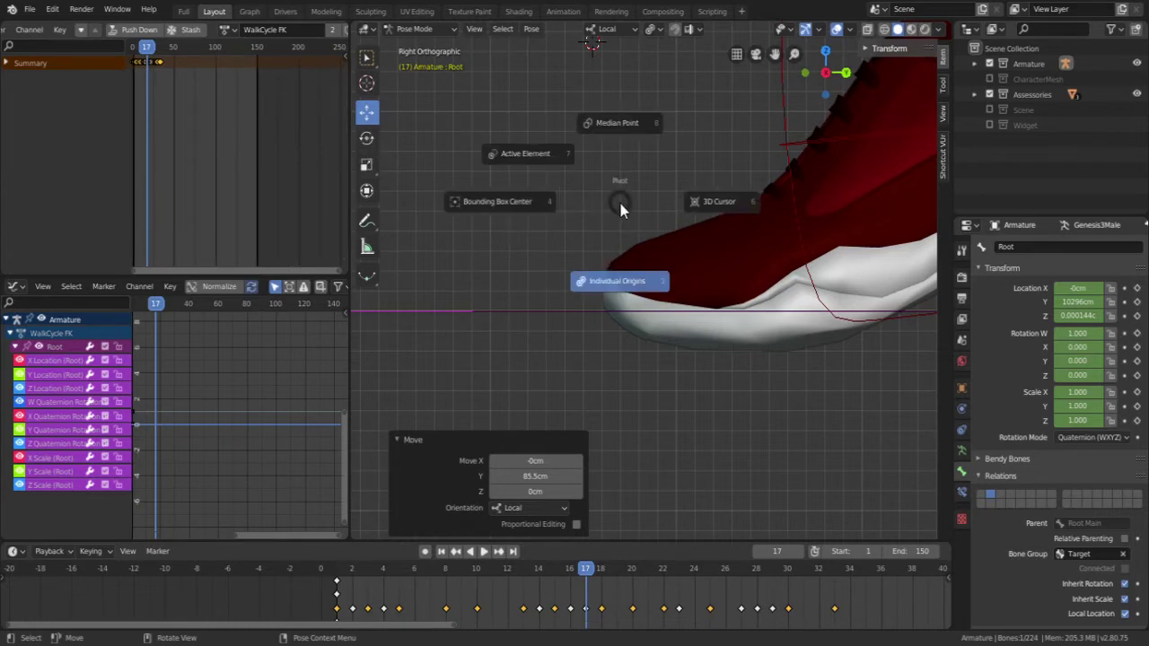
{"action": "left_click", "coordinate": [734, 213]}
{"action": "left_click_drag", "start_coordinate": [539, 44], "coordinate": [531, 47]}
{"action": "left_click", "coordinate": [532, 47]}
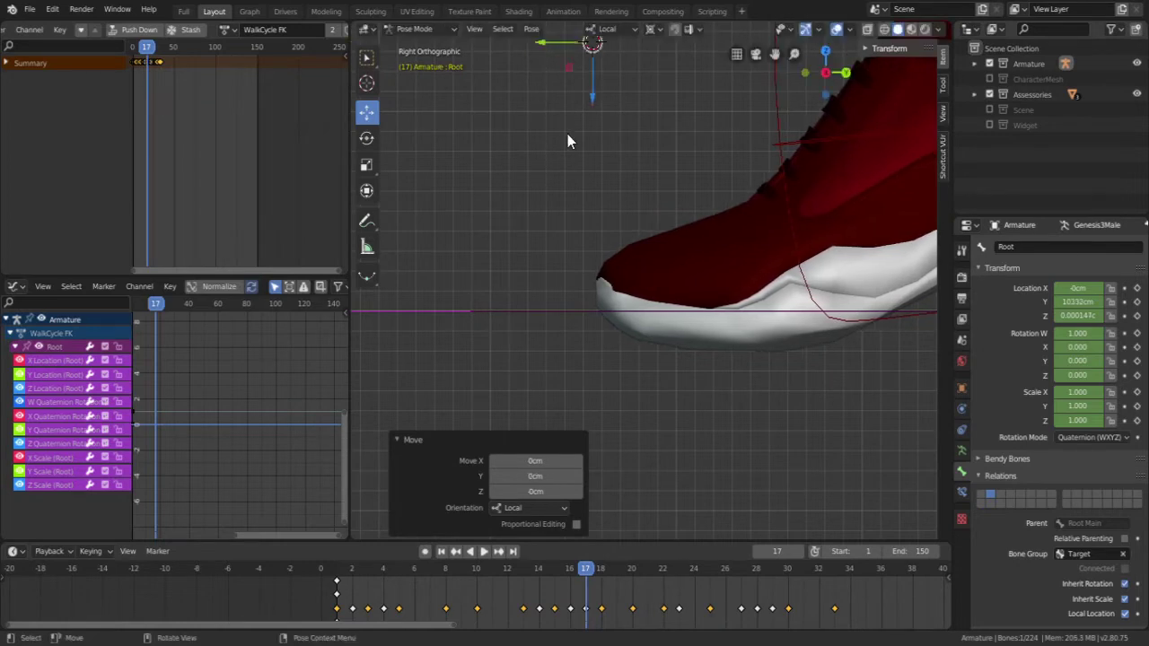
{"action": "scroll", "coordinate": [620, 176], "scroll_direction": "down", "scroll_amount": 5}
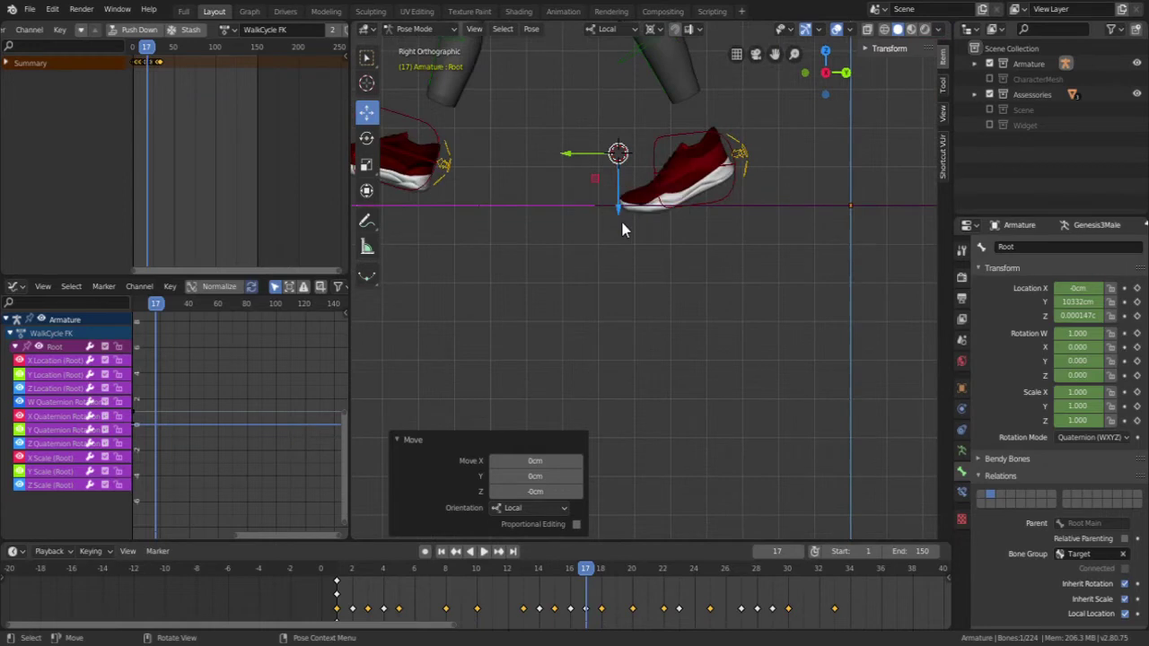
{"action": "left_click", "coordinate": [426, 552]}
{"action": "key", "text": "i"}
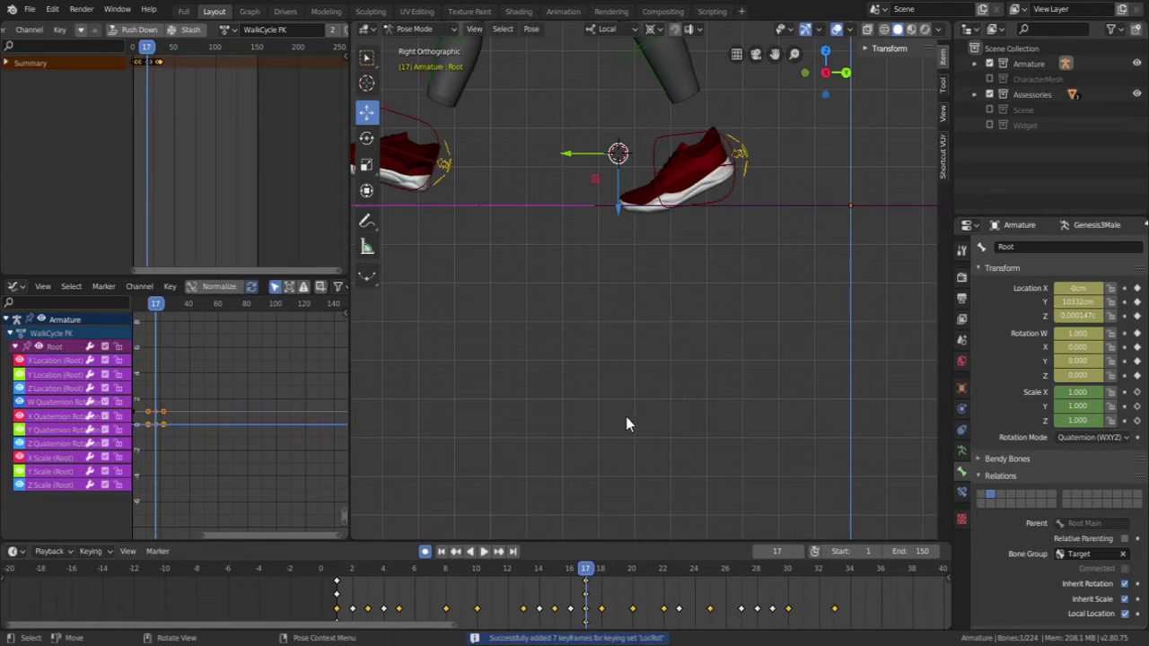
{"action": "scroll", "coordinate": [765, 350], "scroll_direction": "down", "scroll_amount": 3}
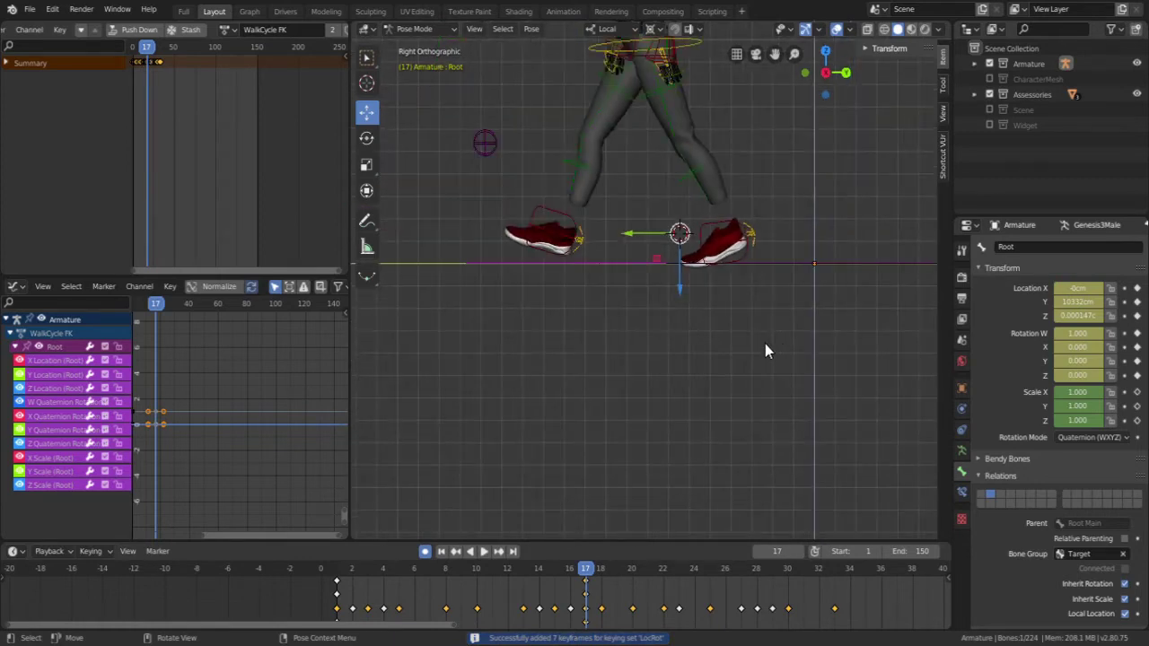
{"action": "middle_click_drag", "start_coordinate": [757, 346], "coordinate": [761, 313], "text": "shift"}
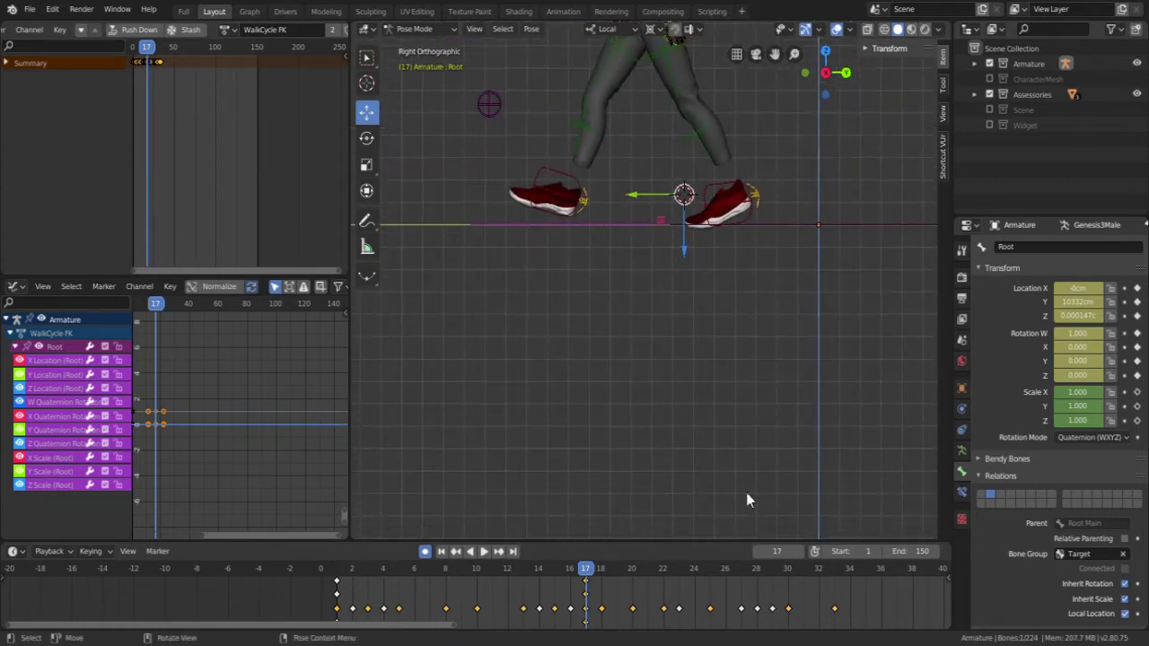
{"action": "key", "text": "space"}
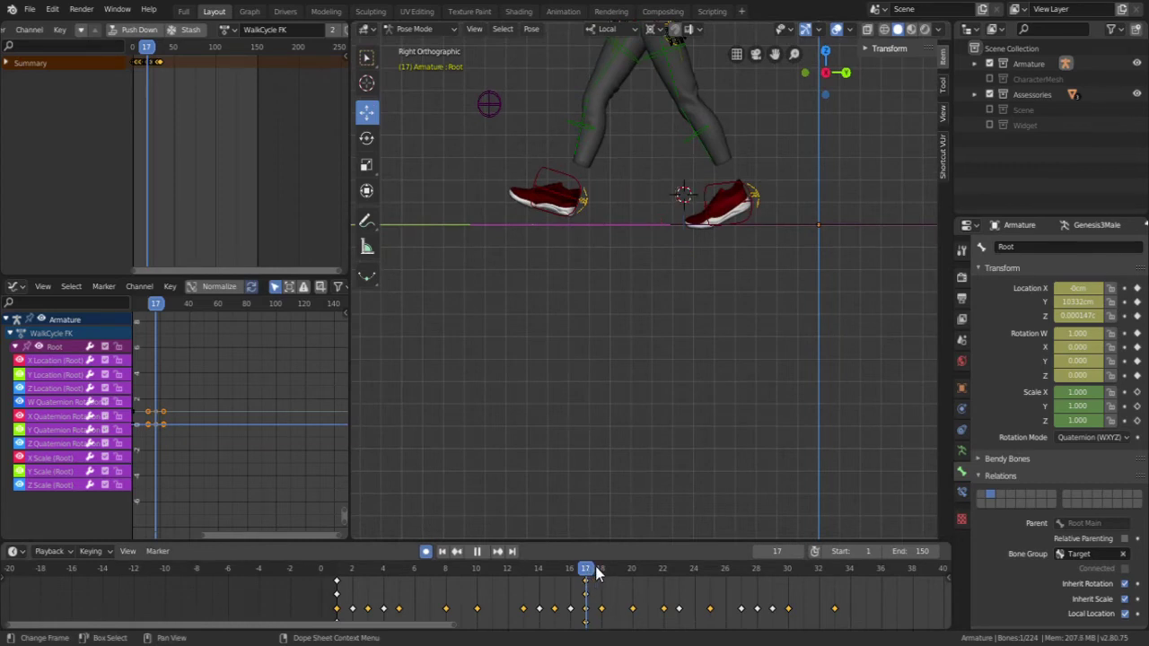
{"action": "key", "text": "space"}
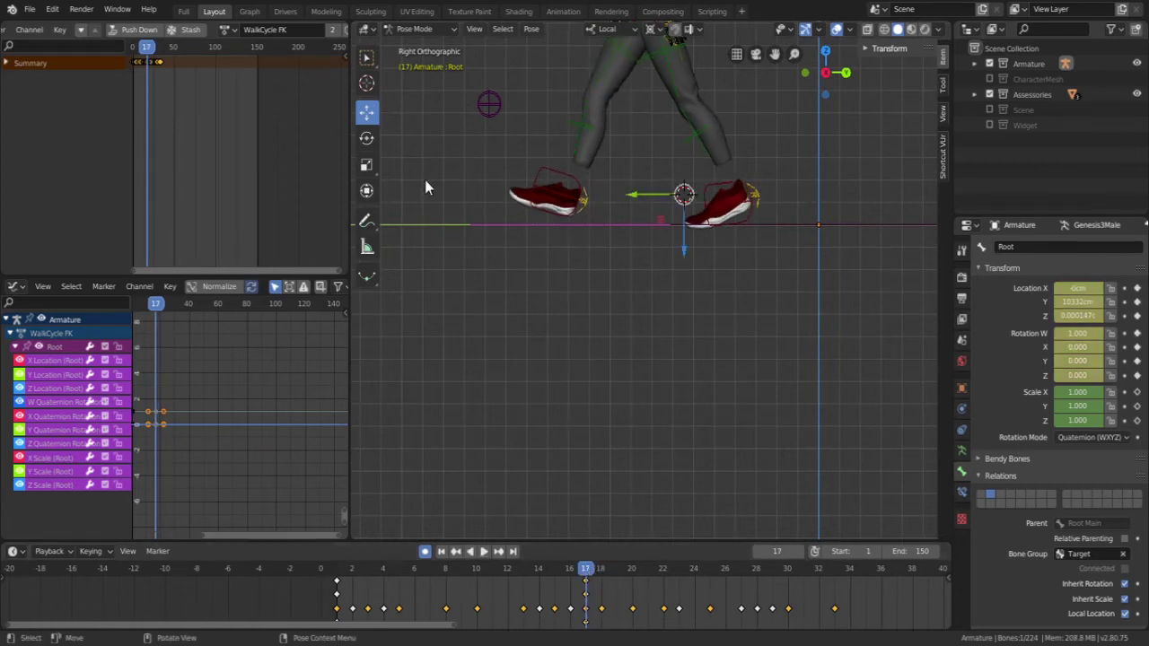
{"action": "scroll", "coordinate": [496, 188], "scroll_direction": "up", "scroll_amount": 8}
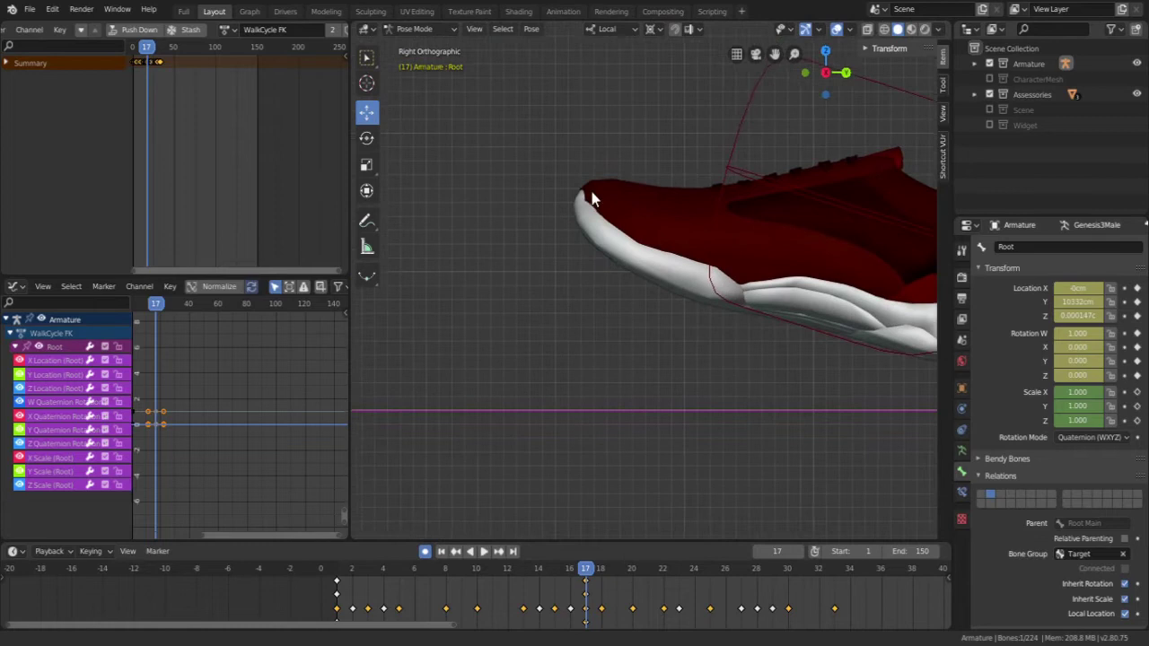
{"action": "scroll", "coordinate": [590, 201], "scroll_direction": "up", "scroll_amount": 3}
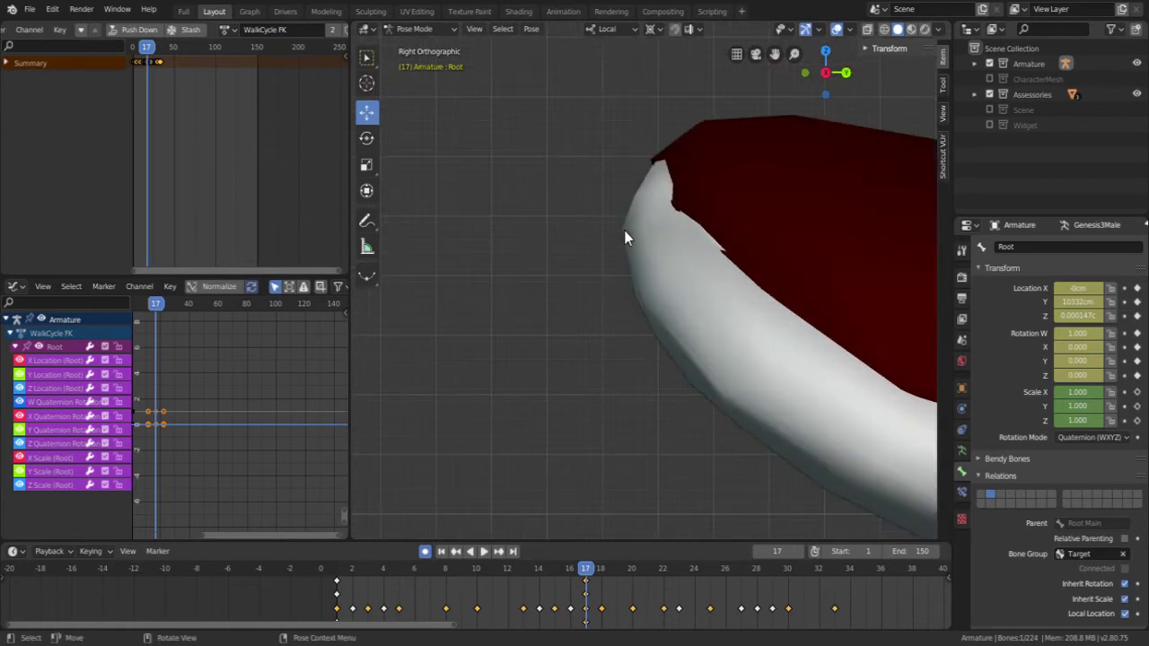
Step: Place the 3D cursor on the front shoe's toe as a reference mark
{"action": "left_click", "coordinate": [366, 84]}
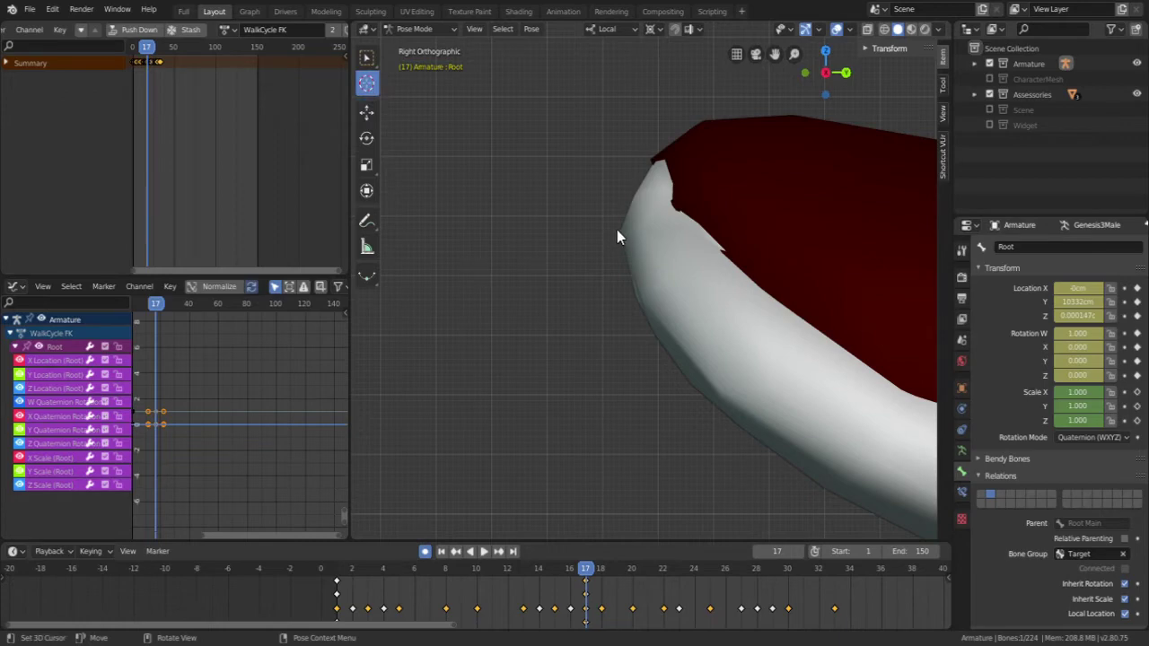
{"action": "left_click", "coordinate": [617, 230]}
{"action": "scroll", "coordinate": [606, 244], "scroll_direction": "down", "scroll_amount": 8}
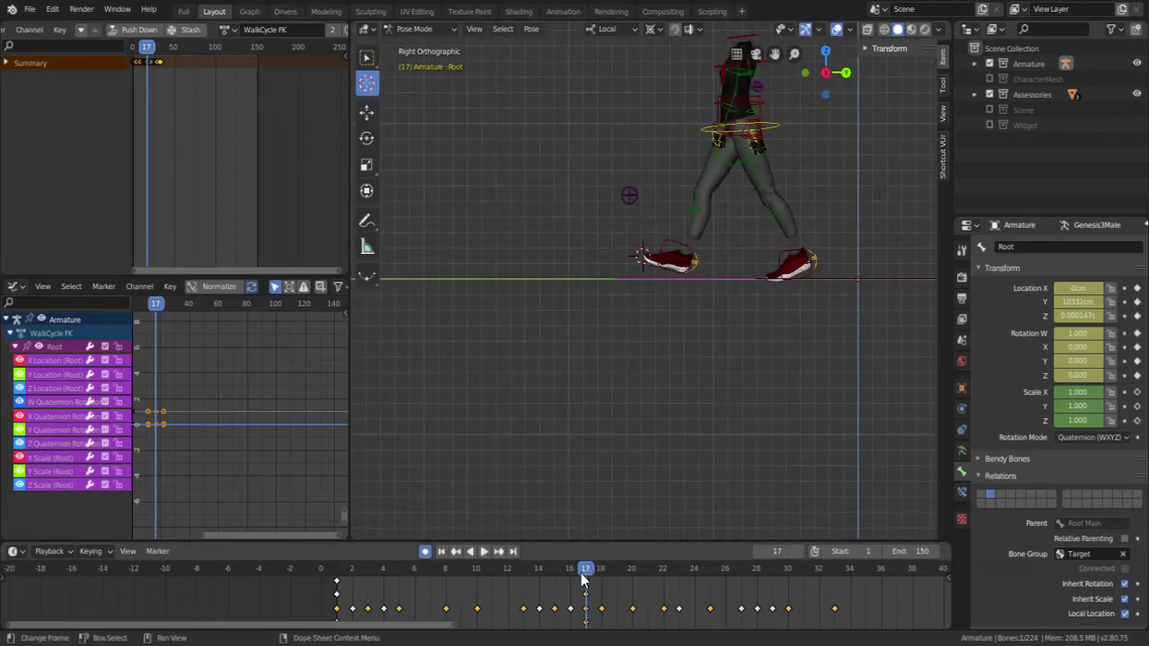
Step: Play the walk forward from frame 17 and stop it at frame 33
{"action": "key", "text": "space"}
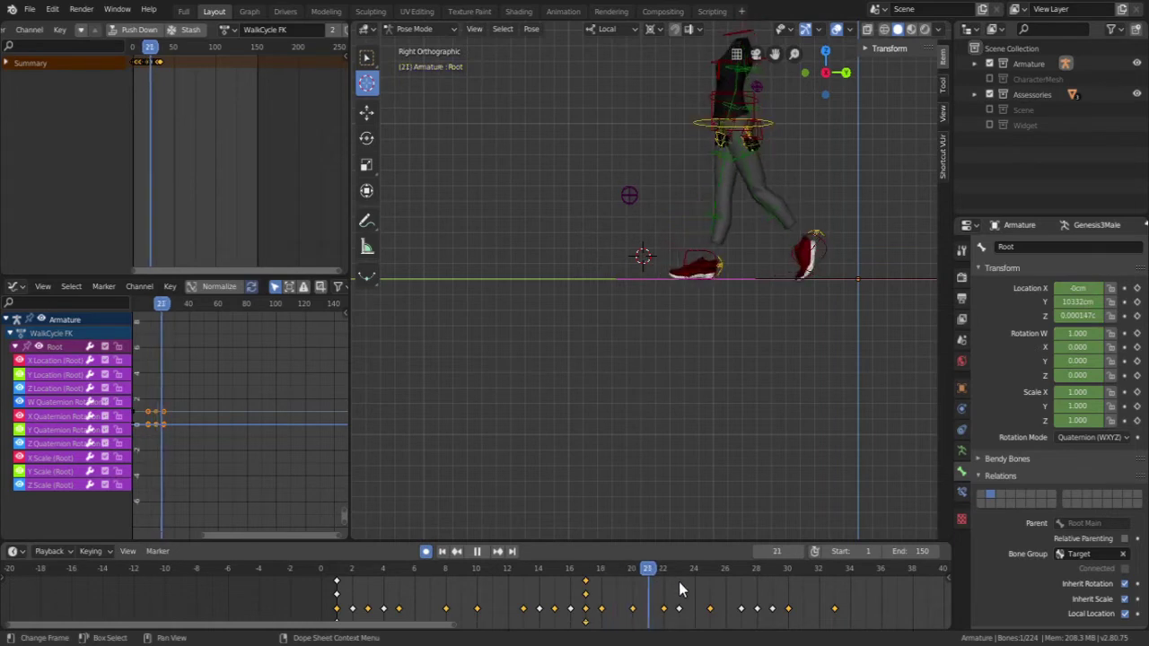
{"action": "key", "text": "space"}
{"action": "key", "text": "b"}
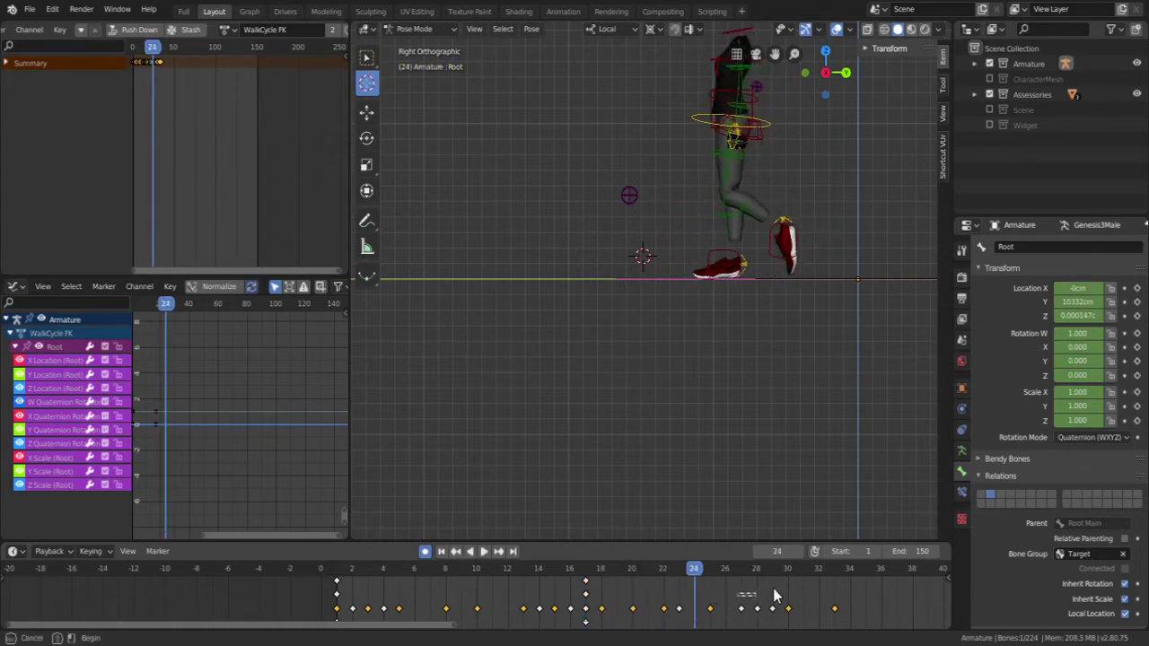
{"action": "key", "text": "Escape"}
{"action": "key", "text": "space"}
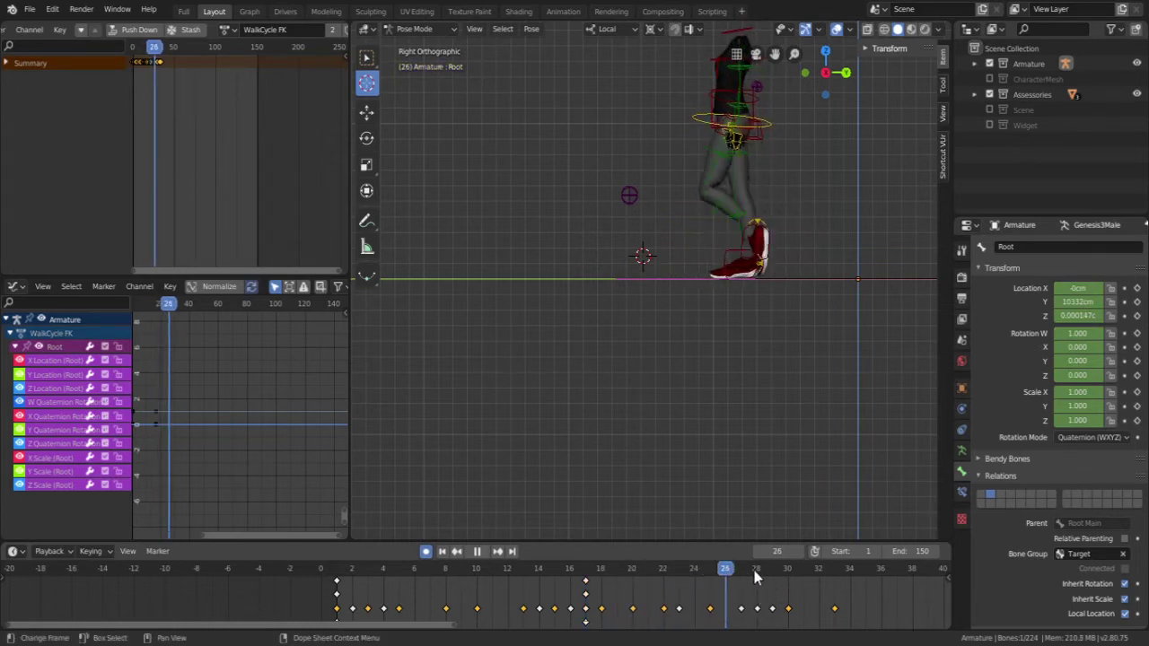
{"action": "left_click_drag", "start_coordinate": [812, 575], "coordinate": [831, 578]}
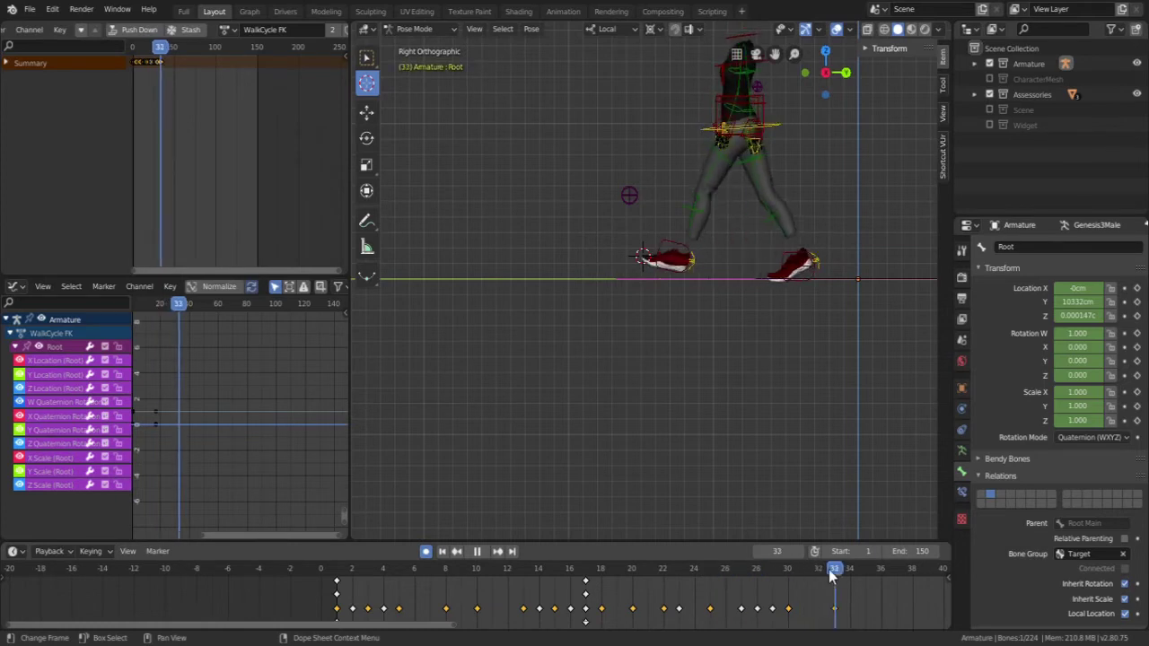
{"action": "key", "text": "space"}
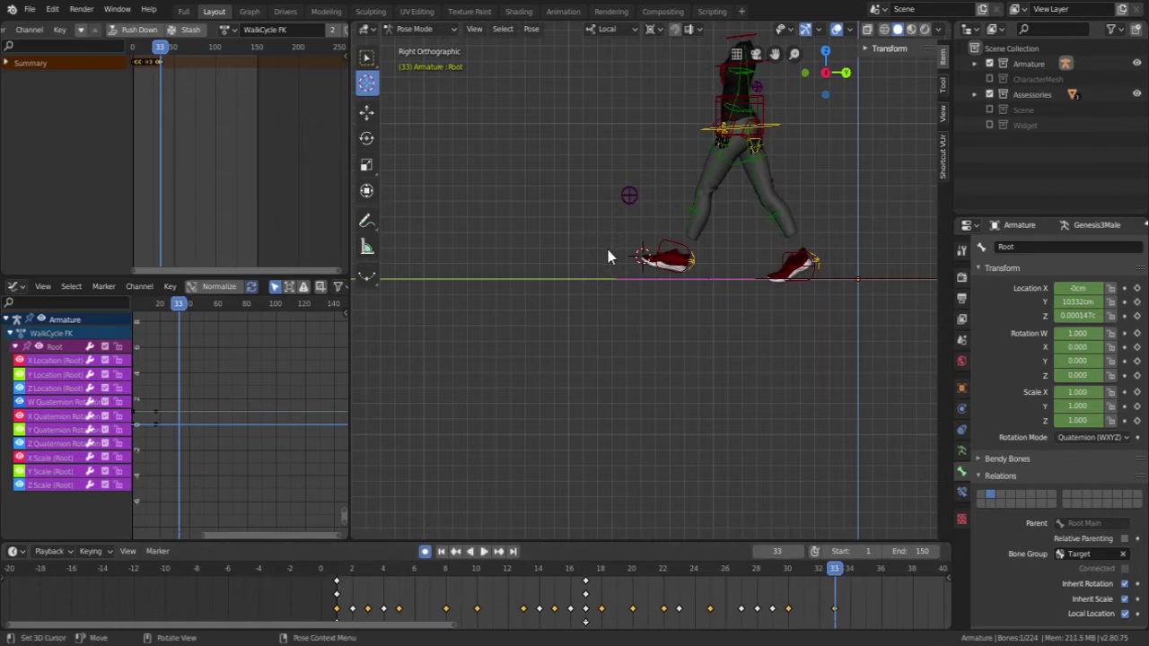
{"action": "scroll", "coordinate": [629, 255], "scroll_direction": "up", "scroll_amount": 4}
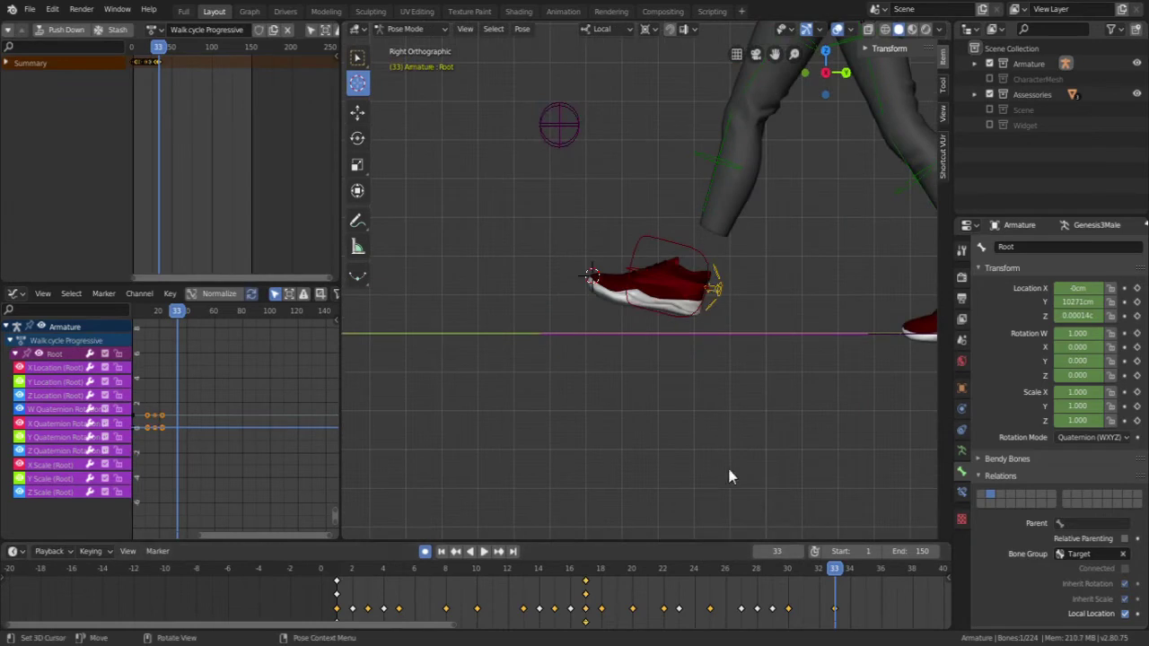
{"action": "scroll", "coordinate": [537, 303], "scroll_direction": "down", "scroll_amount": 3}
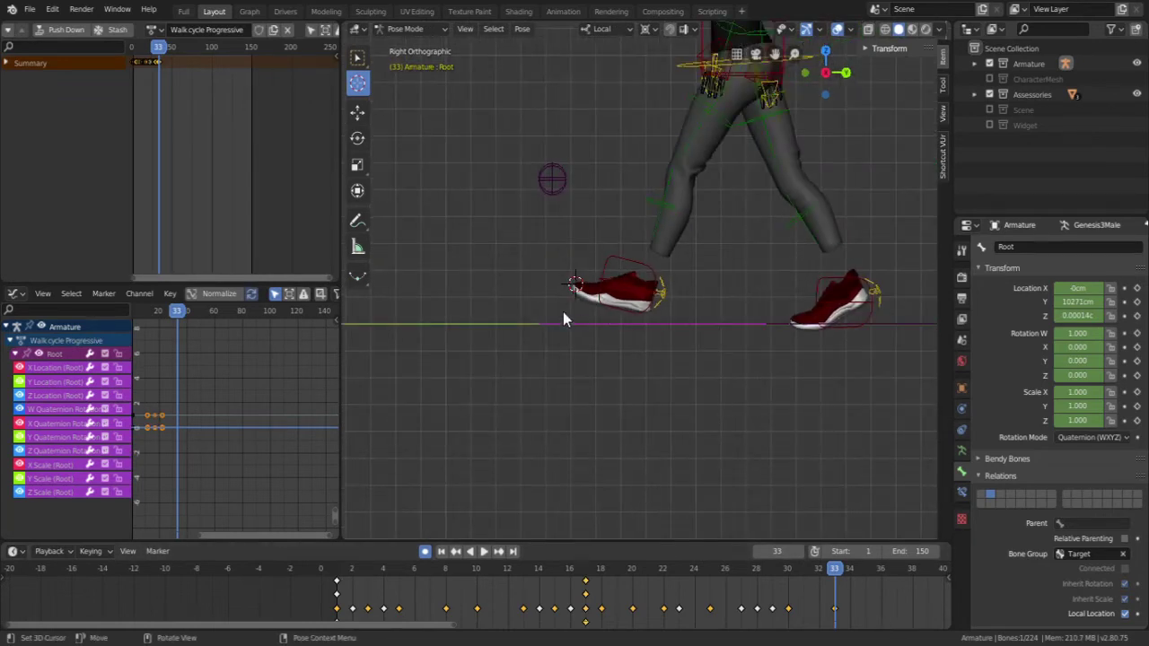
Step: Drag the Root bone forward along Y to move the whole character toward the cursor mark
{"action": "left_click", "coordinate": [358, 113]}
{"action": "scroll", "coordinate": [527, 307], "scroll_direction": "up", "scroll_amount": 3}
{"action": "scroll", "coordinate": [530, 287], "scroll_direction": "down", "scroll_amount": 2}
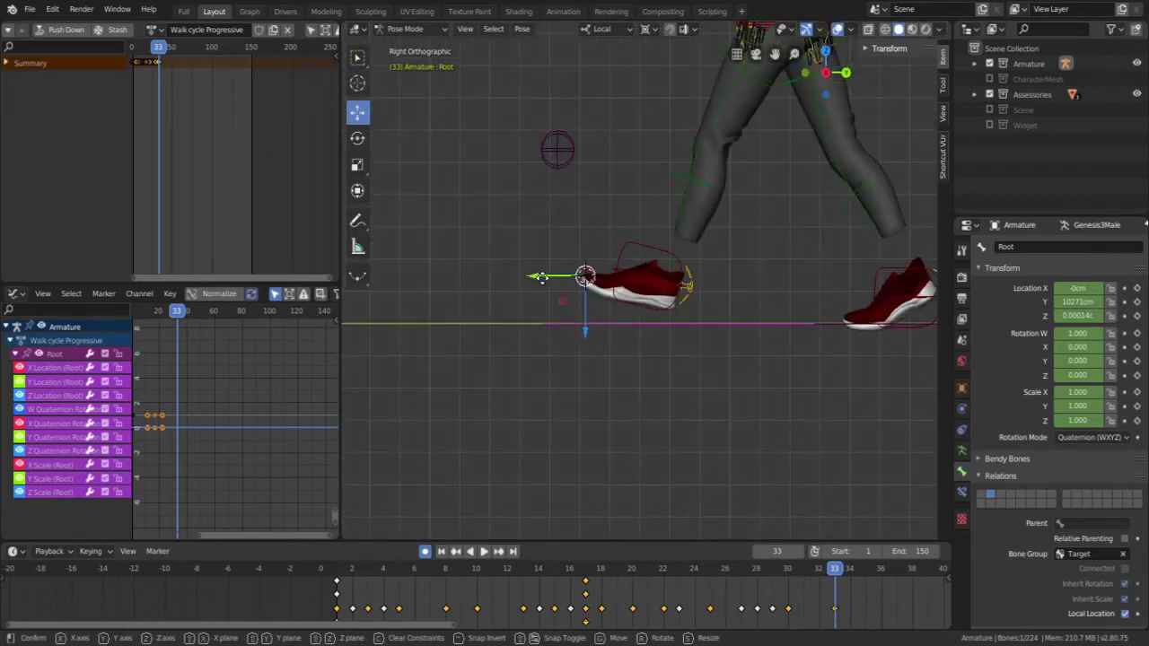
{"action": "left_click_drag", "start_coordinate": [536, 279], "coordinate": [865, 309]}
Step: Fine-tune Root so the shoe meets the 3D cursor, Y location reading 18866cm
{"action": "scroll", "coordinate": [554, 334], "scroll_direction": "up", "scroll_amount": 5}
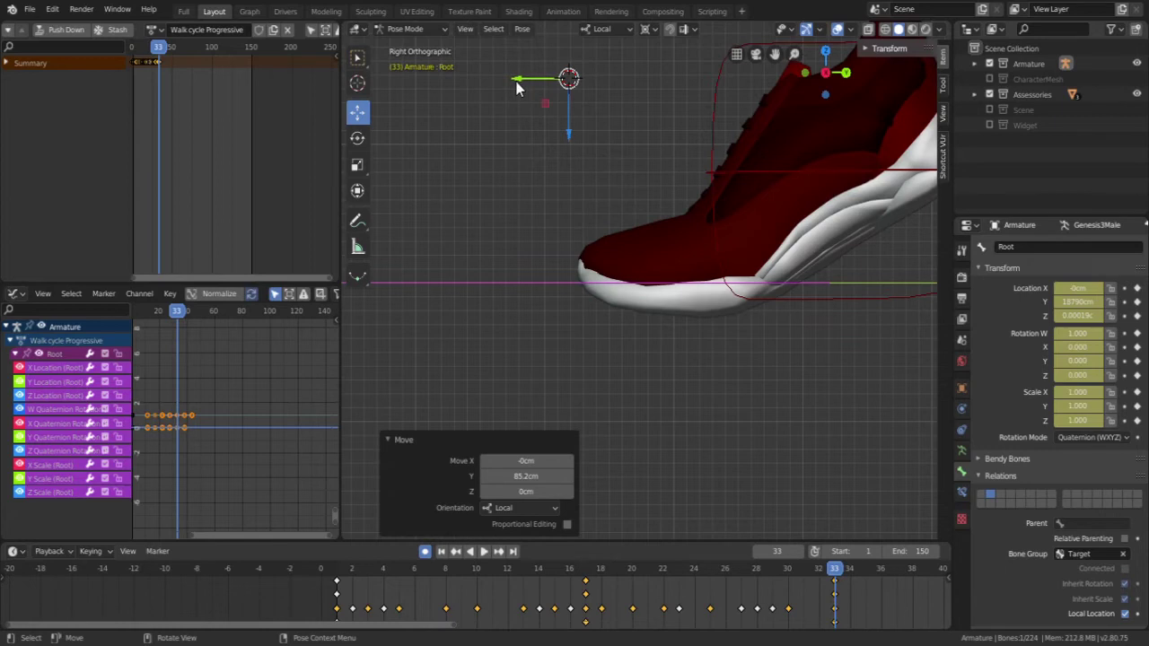
{"action": "scroll", "coordinate": [539, 91], "scroll_direction": "down", "scroll_amount": 4}
{"action": "scroll", "coordinate": [535, 89], "scroll_direction": "up", "scroll_amount": 6}
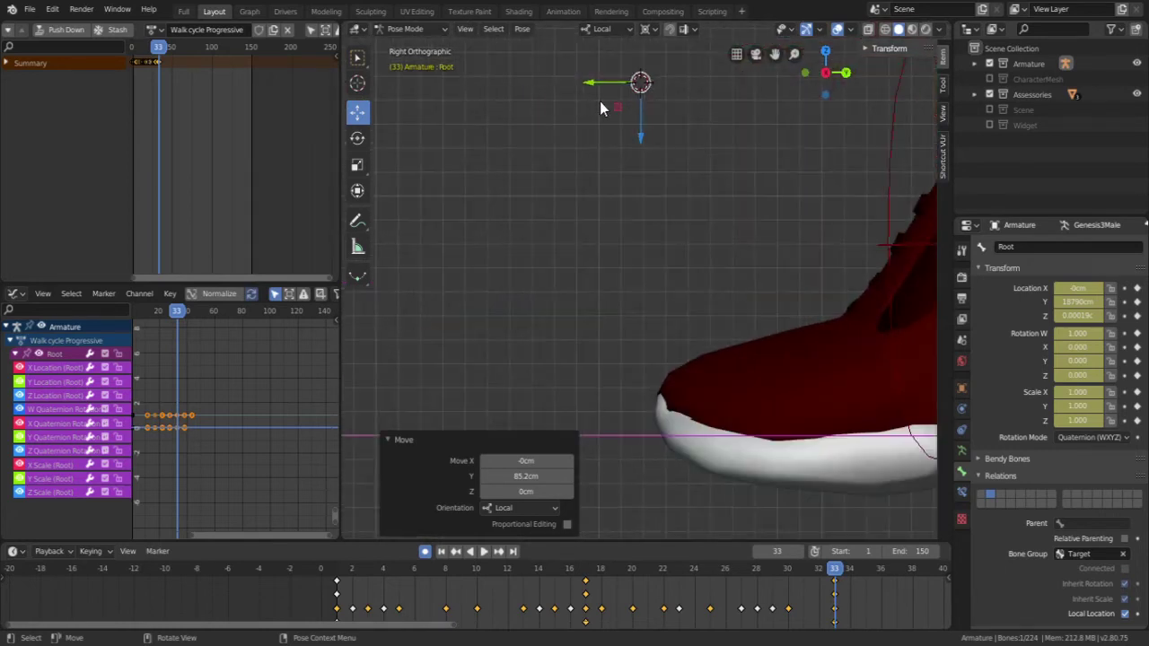
{"action": "scroll", "coordinate": [600, 97], "scroll_direction": "up", "scroll_amount": 1}
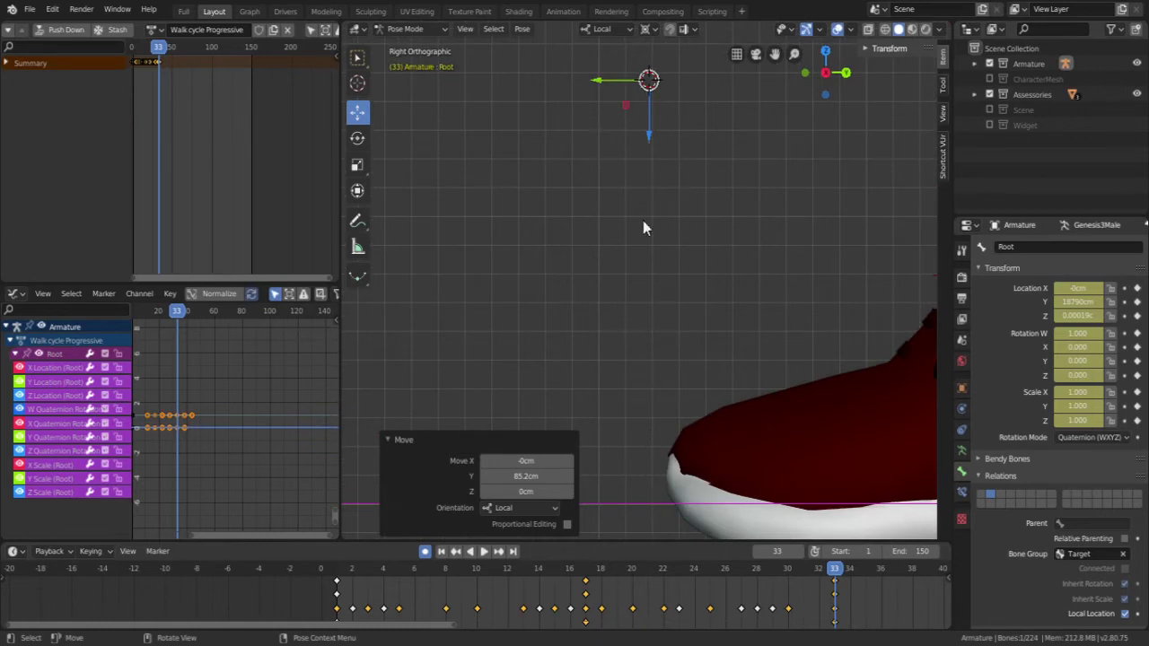
{"action": "left_click_drag", "start_coordinate": [602, 87], "coordinate": [638, 149]}
{"action": "scroll", "coordinate": [638, 149], "scroll_direction": "down", "scroll_amount": 6}
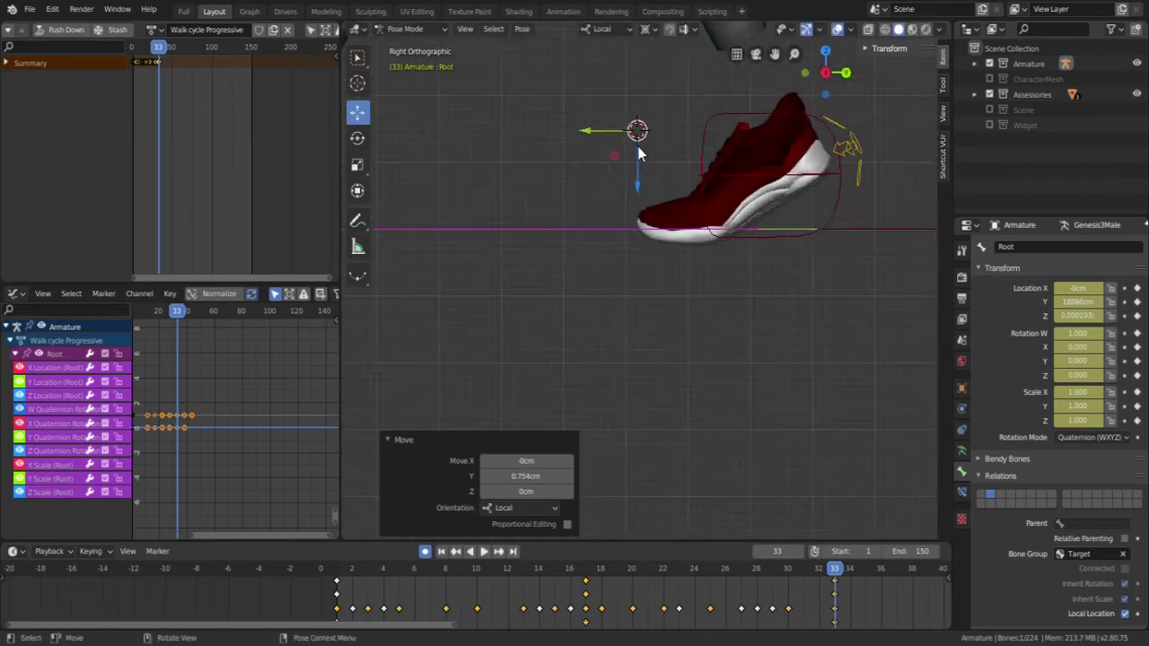
{"action": "scroll", "coordinate": [724, 240], "scroll_direction": "down", "scroll_amount": 3}
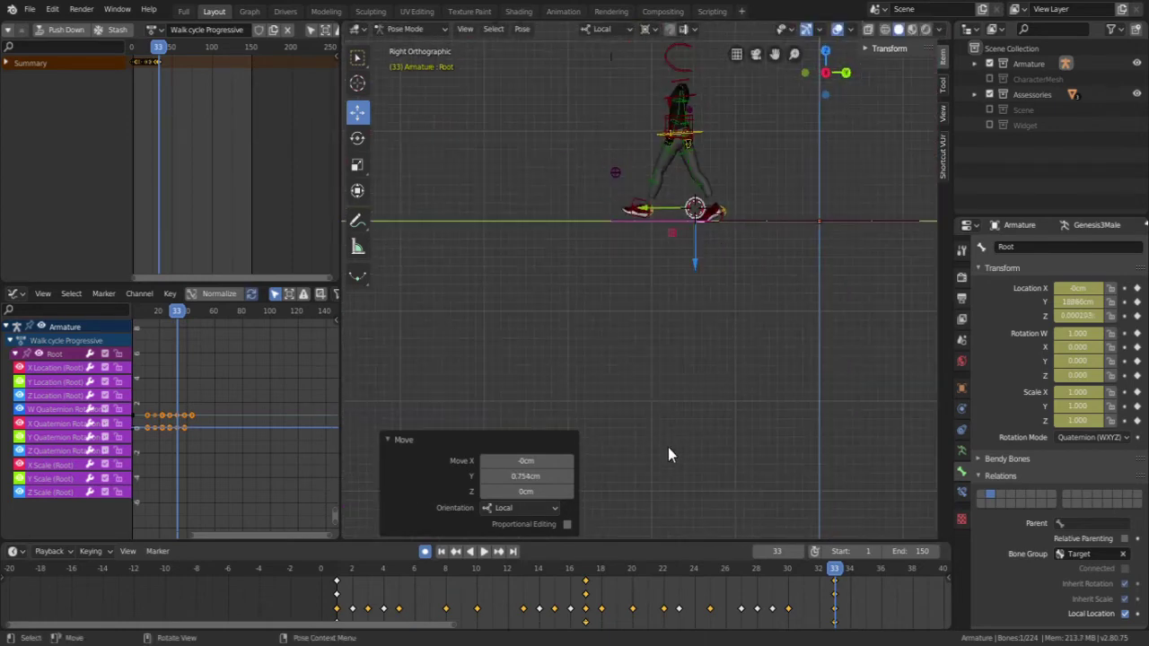
{"action": "key", "text": "shift+Left"}
{"action": "left_click", "coordinate": [479, 555]}
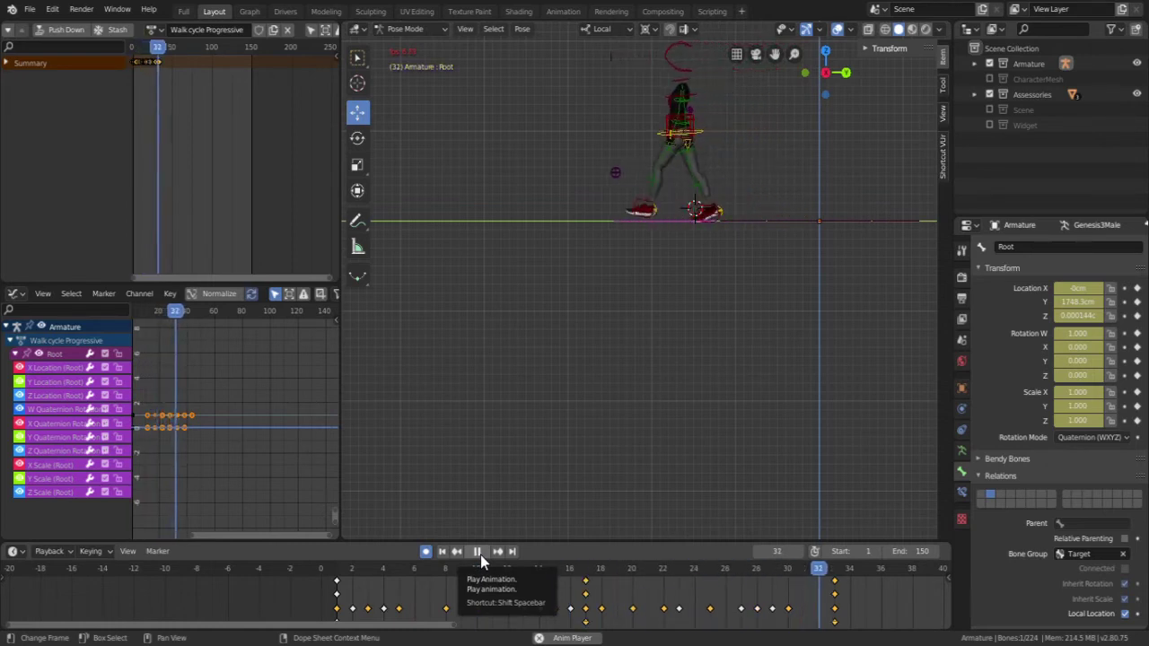
{"action": "left_click", "coordinate": [478, 554]}
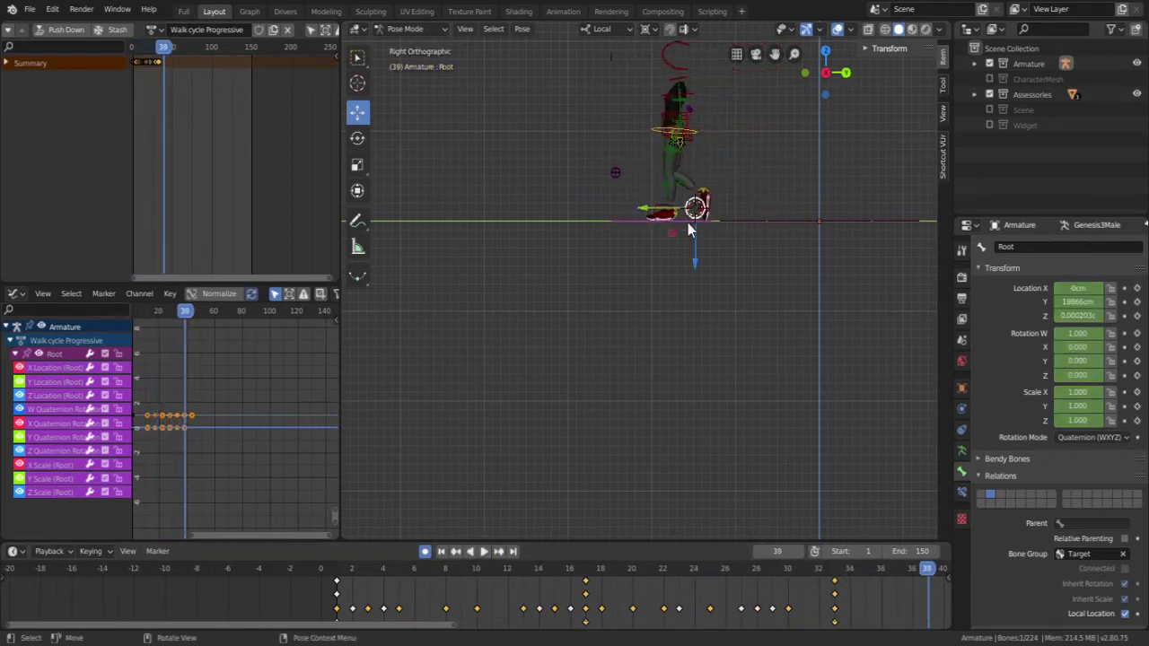
{"action": "middle_click_drag", "start_coordinate": [633, 182], "coordinate": [688, 266]}
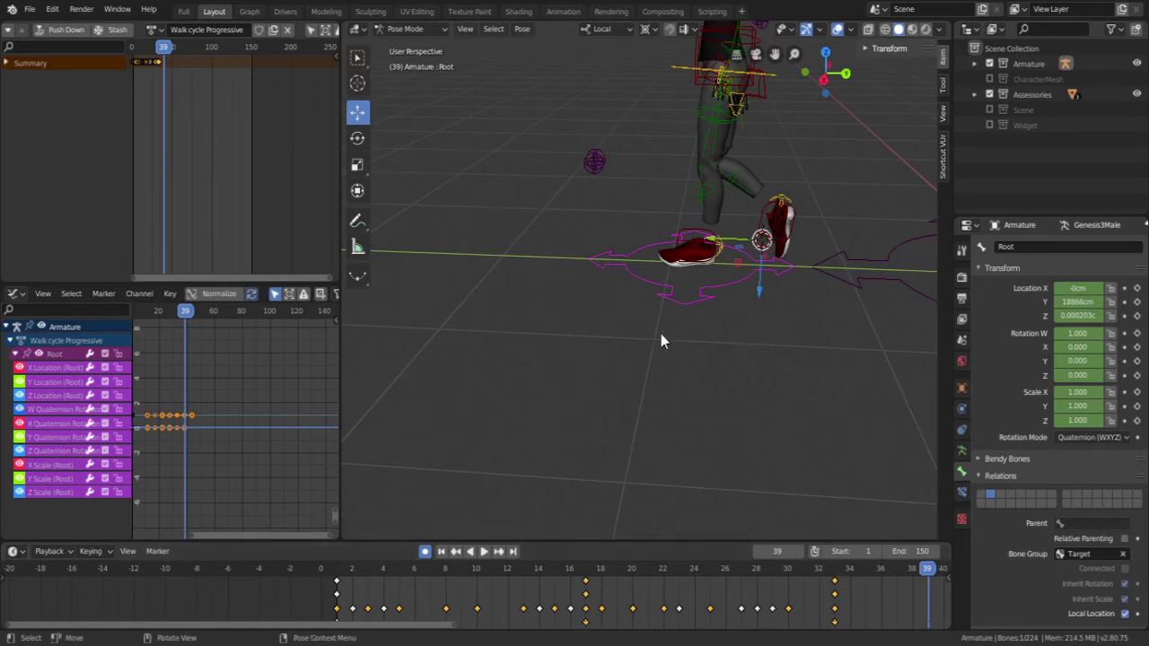
{"action": "key", "text": "KP_3"}
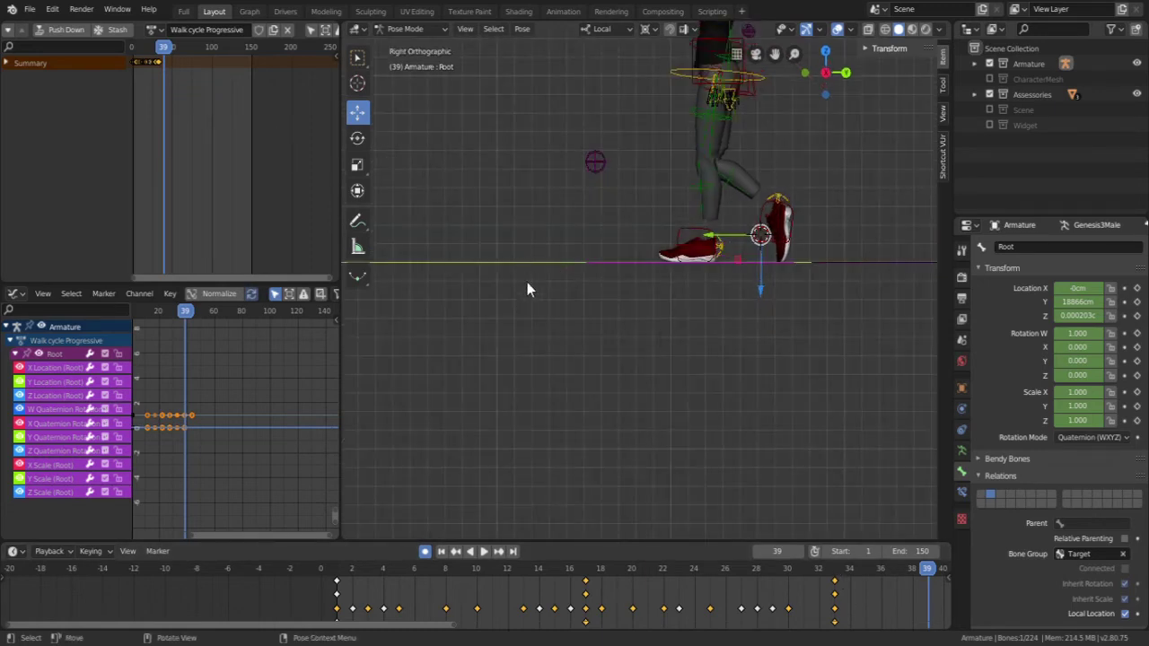
{"action": "middle_click_drag", "start_coordinate": [556, 384], "coordinate": [579, 489]}
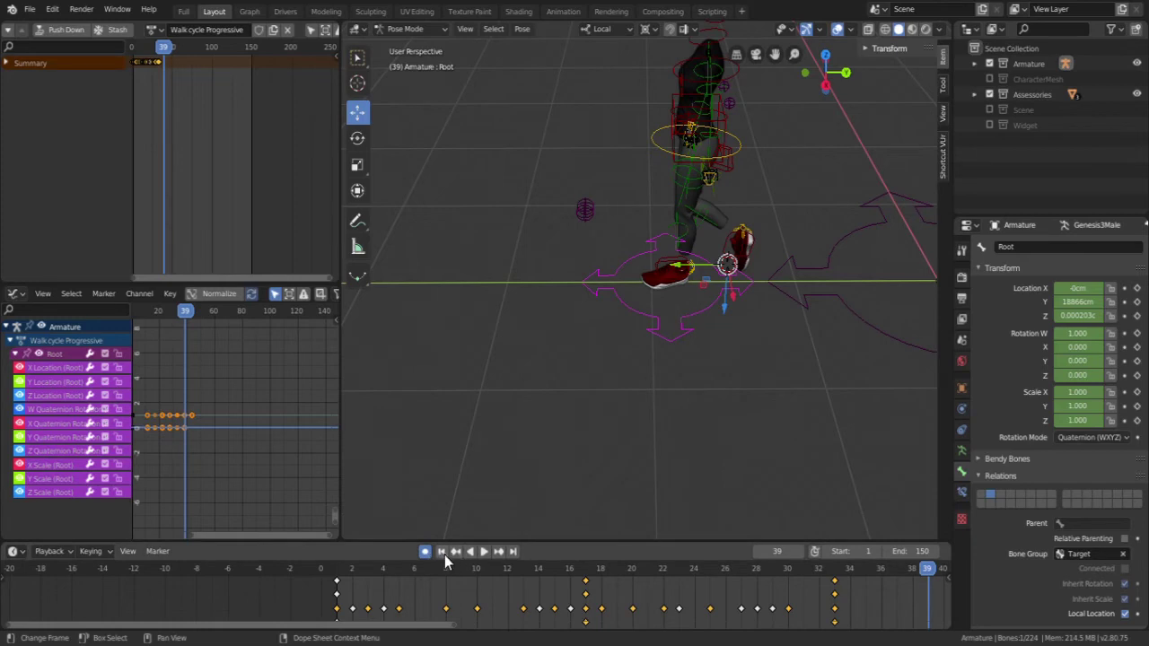
{"action": "key", "text": "shift+Left"}
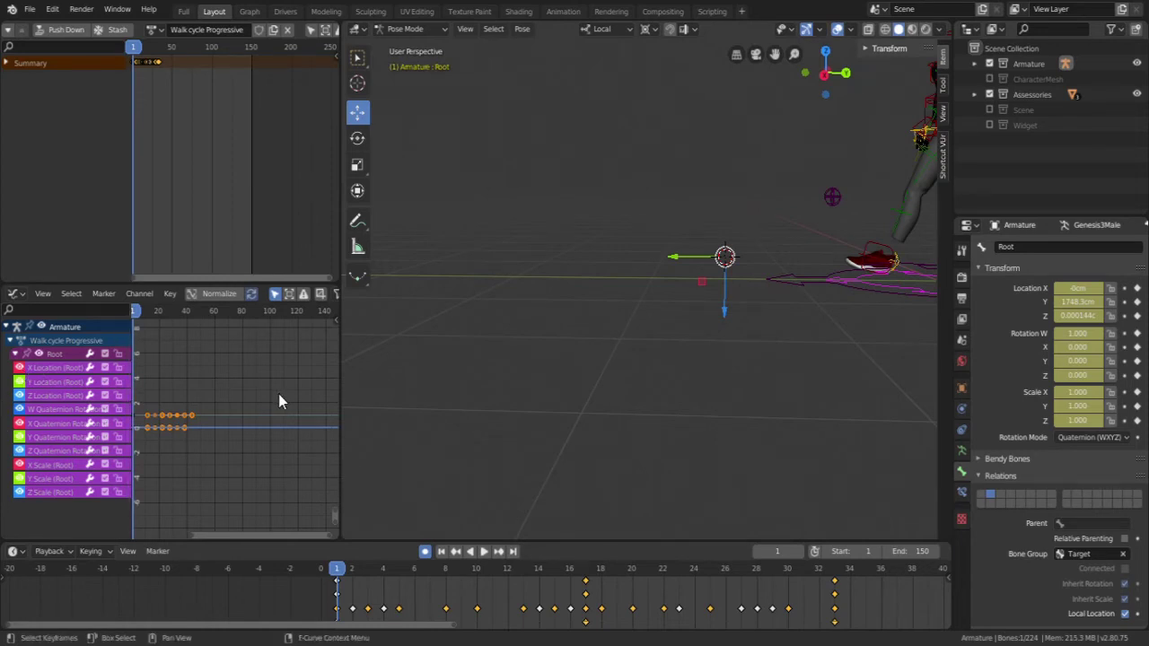
{"action": "key", "text": "i"}
Step: Hide all curves, show only Y Location (Root), enable Normalize, and zoom onto the curve
{"action": "key", "text": "Delete"}
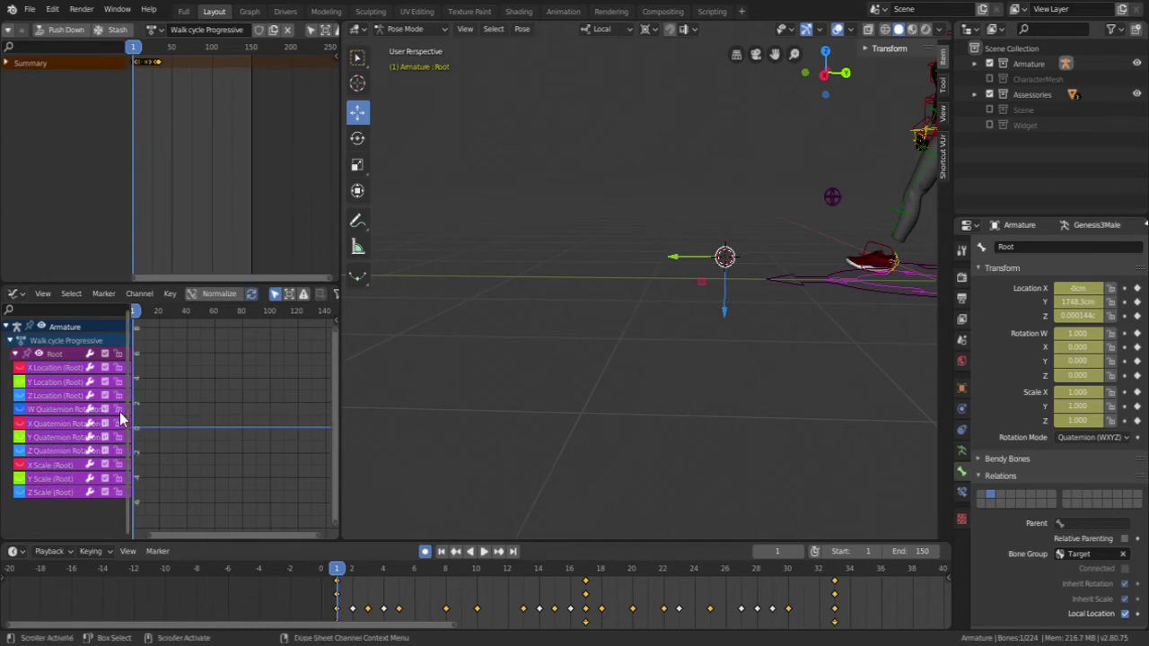
{"action": "left_click", "coordinate": [42, 384]}
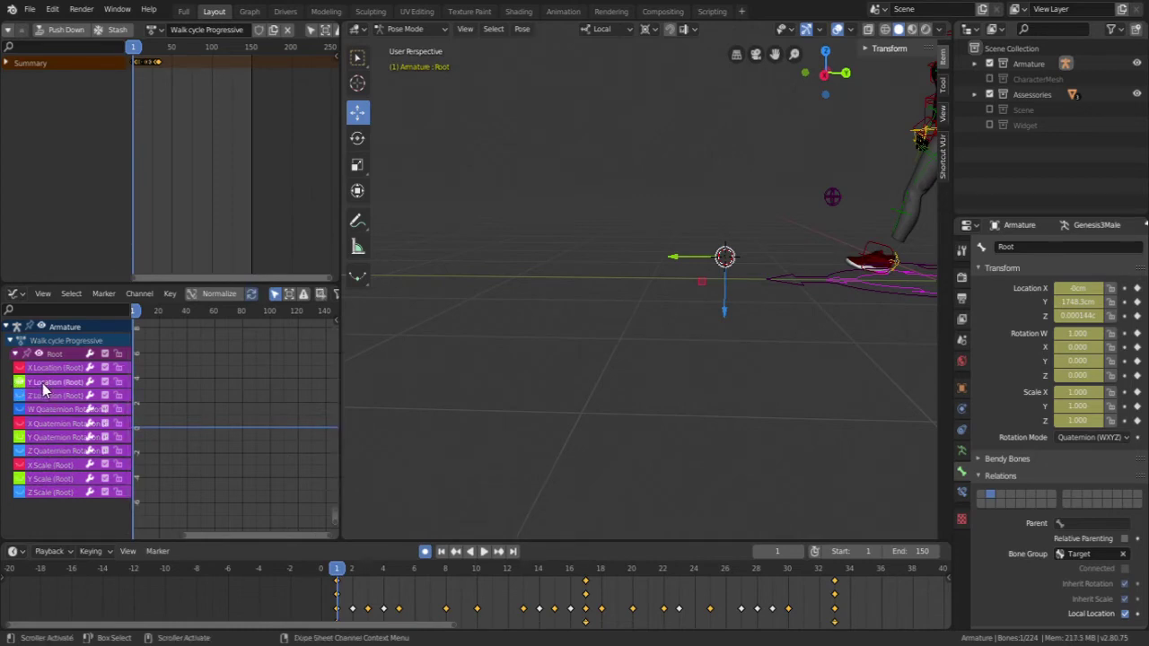
{"action": "left_click", "coordinate": [226, 294]}
{"action": "scroll", "coordinate": [238, 380], "scroll_direction": "up", "scroll_amount": 4}
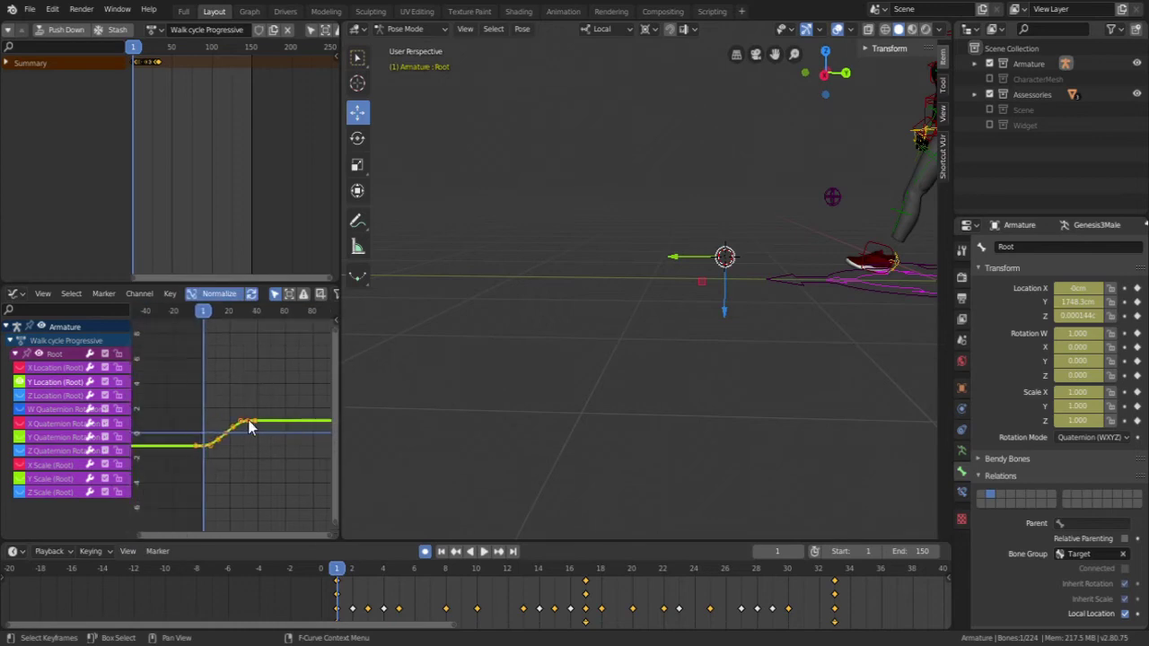
{"action": "scroll", "coordinate": [225, 444], "scroll_direction": "up", "scroll_amount": 4}
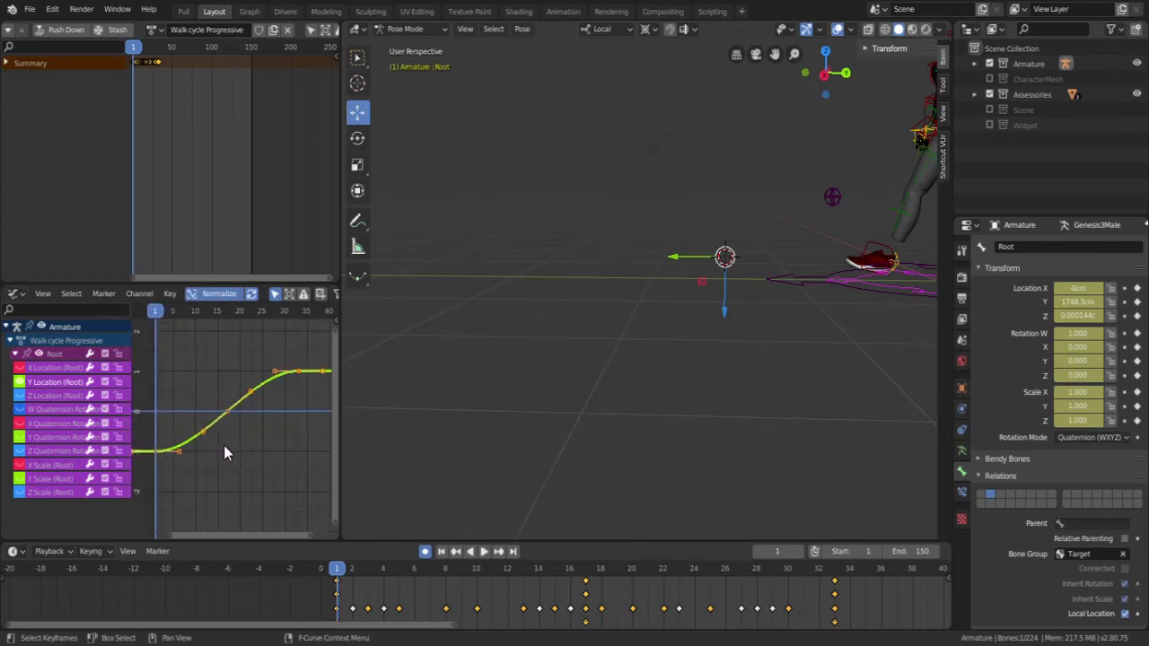
Step: Set the Root Y Location keys to Linear interpolation, then play the walk in Right Orthographic view
{"action": "key", "text": "t"}
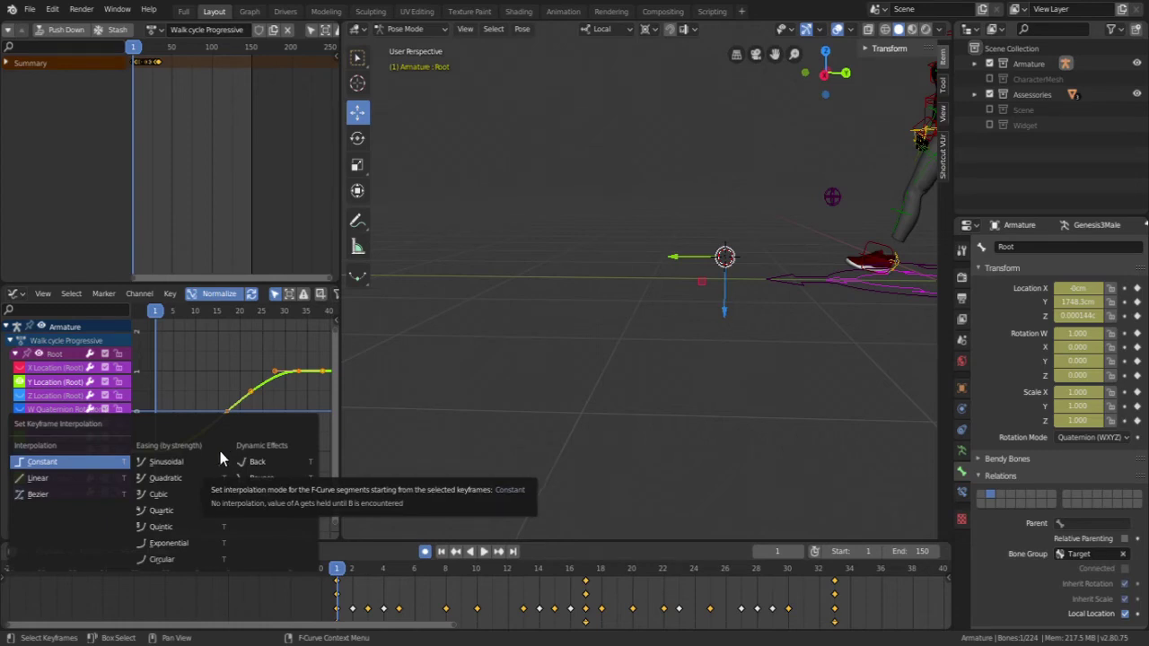
{"action": "left_click", "coordinate": [79, 486]}
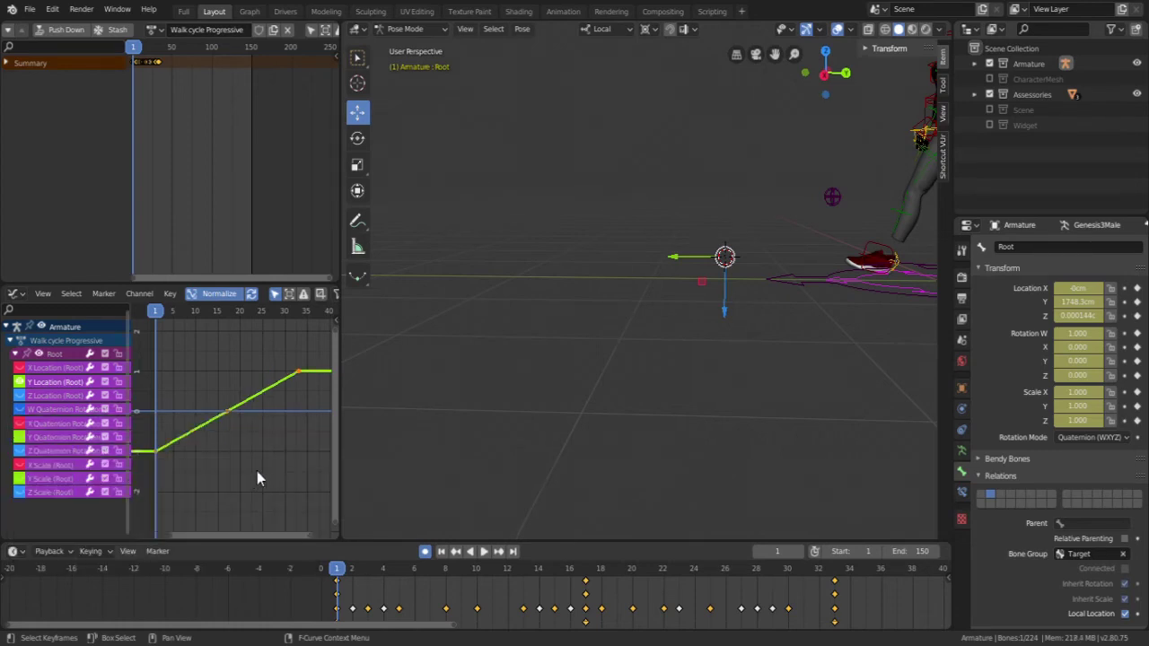
{"action": "key", "text": "Home"}
{"action": "key", "text": "KP_3"}
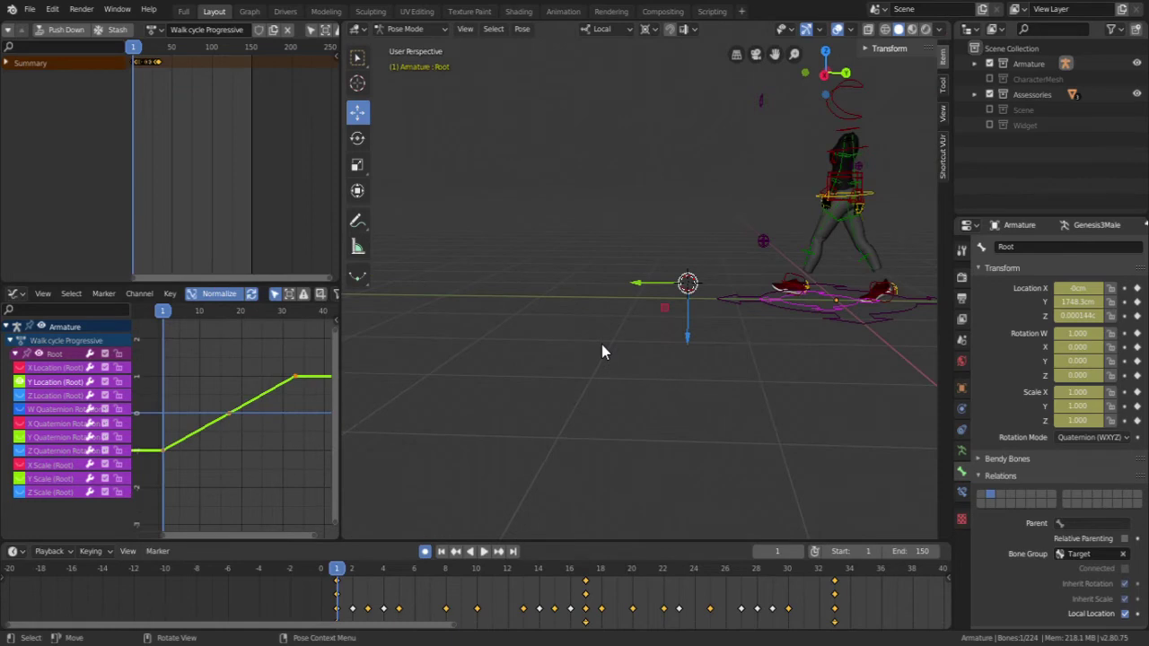
{"action": "left_click", "coordinate": [485, 553]}
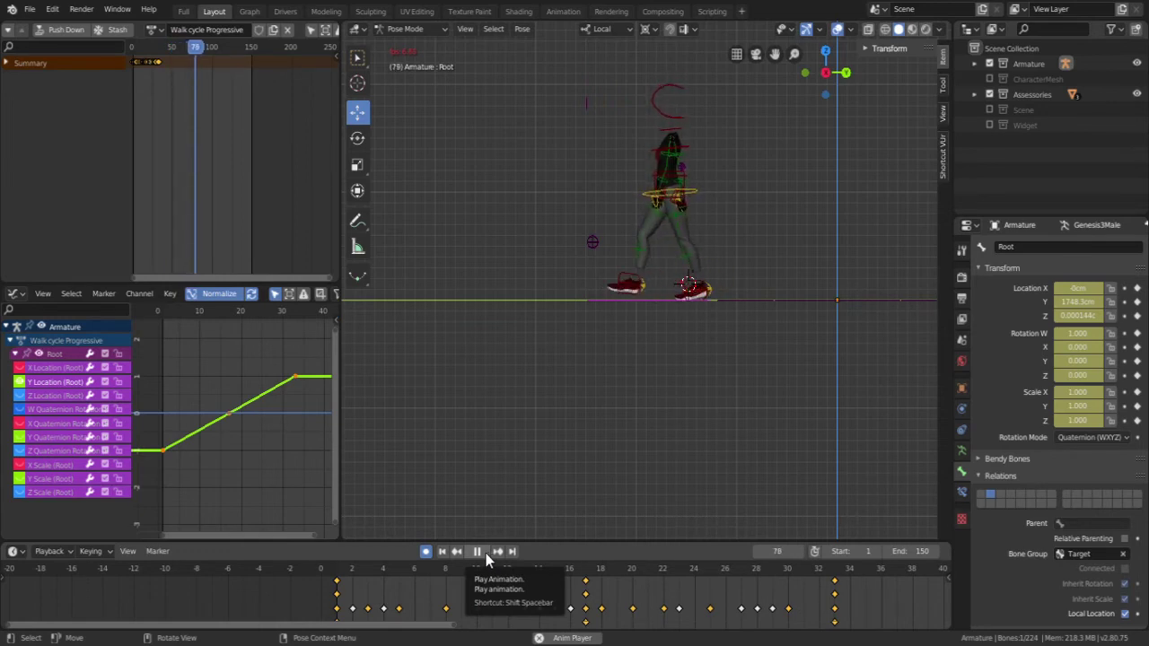
Step: Pause playback at frame 84 and drag the Graph Editor border right to widen it
{"action": "left_click", "coordinate": [479, 553]}
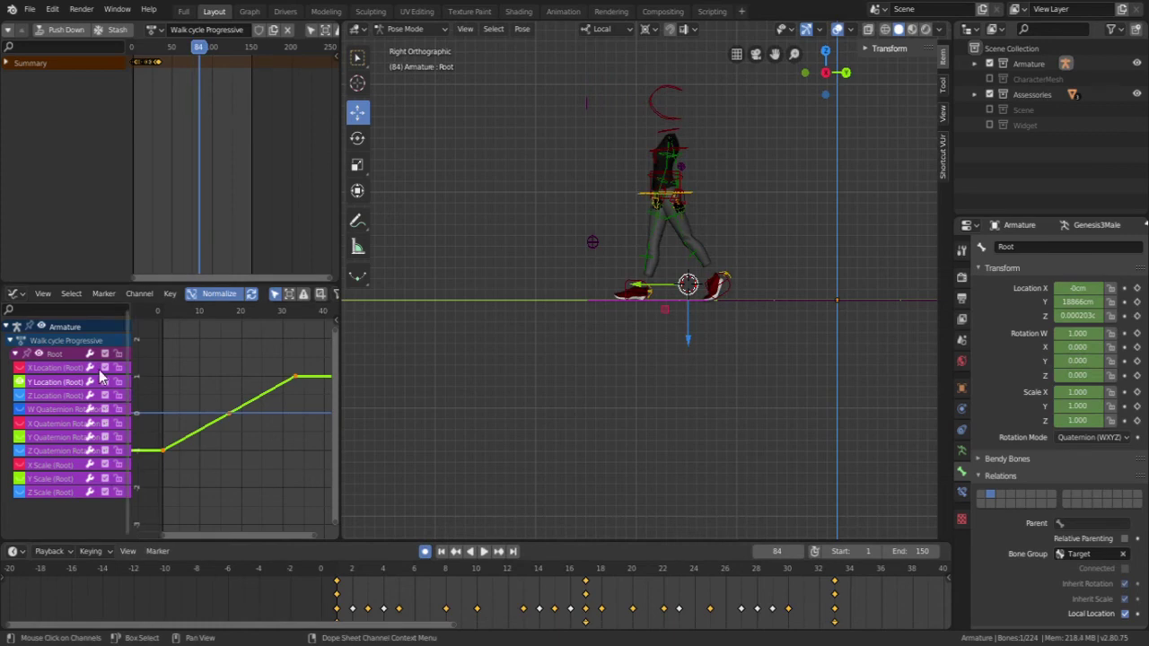
{"action": "scroll", "coordinate": [798, 281], "scroll_direction": "down", "scroll_amount": 3}
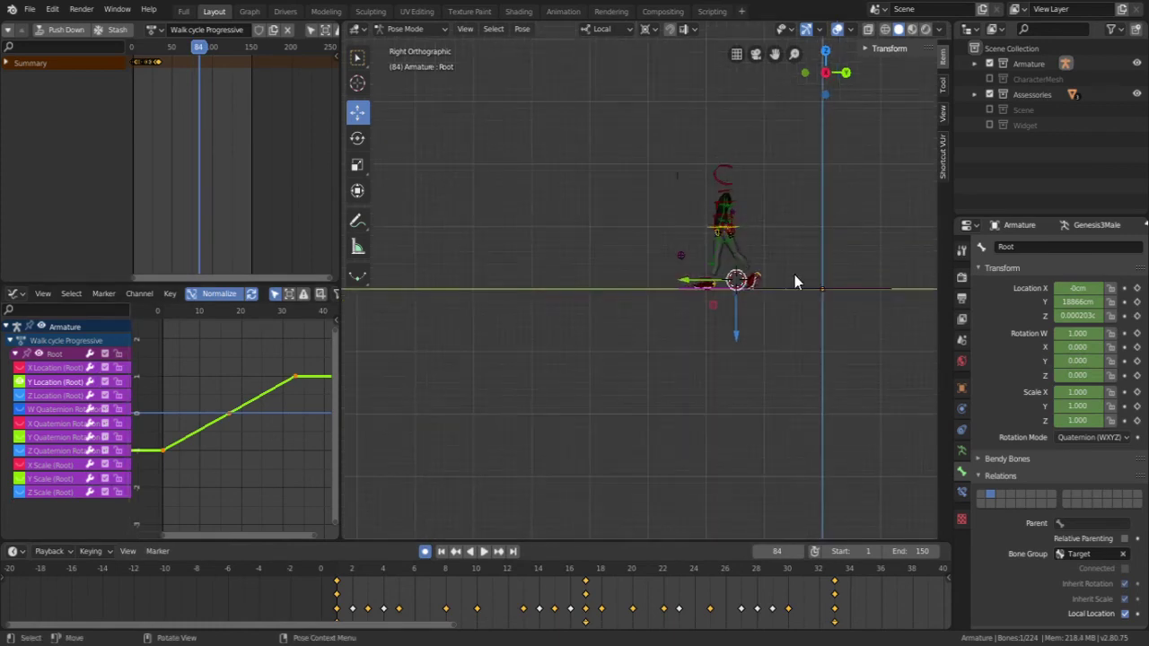
{"action": "scroll", "coordinate": [215, 411], "scroll_direction": "up", "scroll_amount": 2}
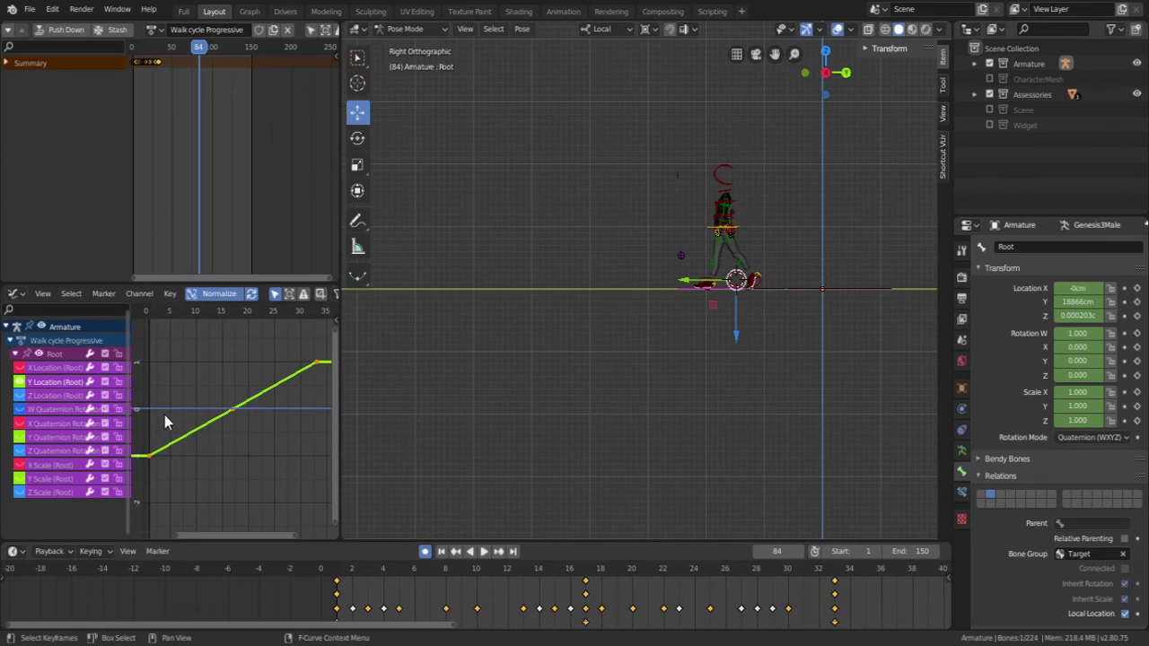
{"action": "scroll", "coordinate": [202, 402], "scroll_direction": "down", "scroll_amount": 2}
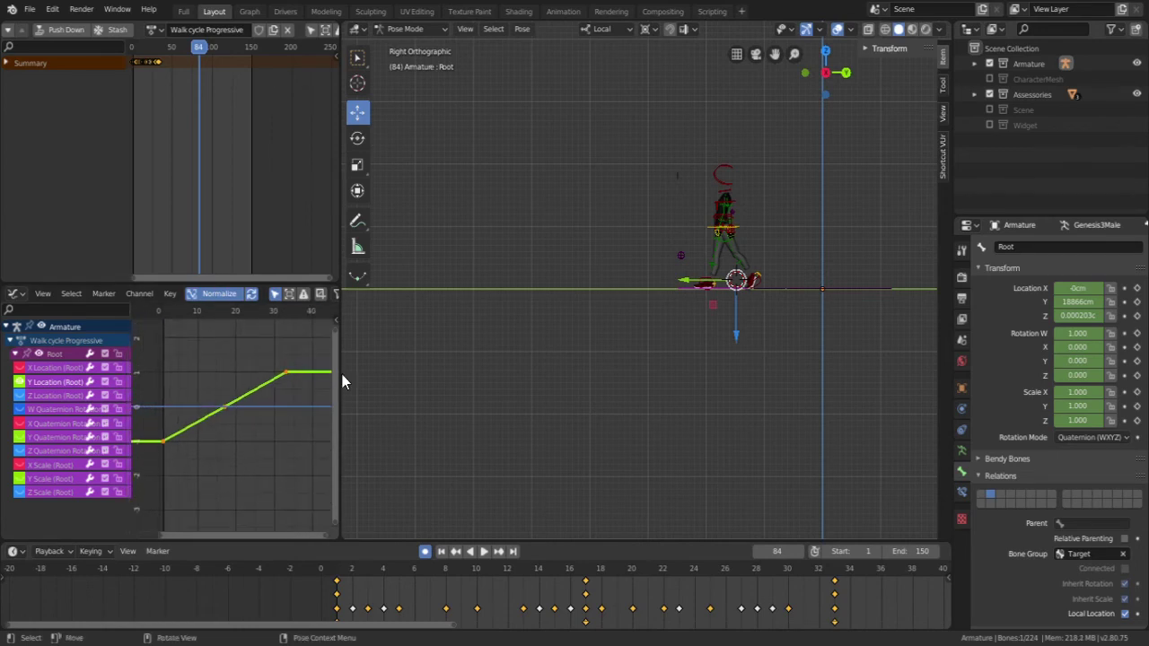
{"action": "left_click_drag", "start_coordinate": [340, 374], "coordinate": [602, 380]}
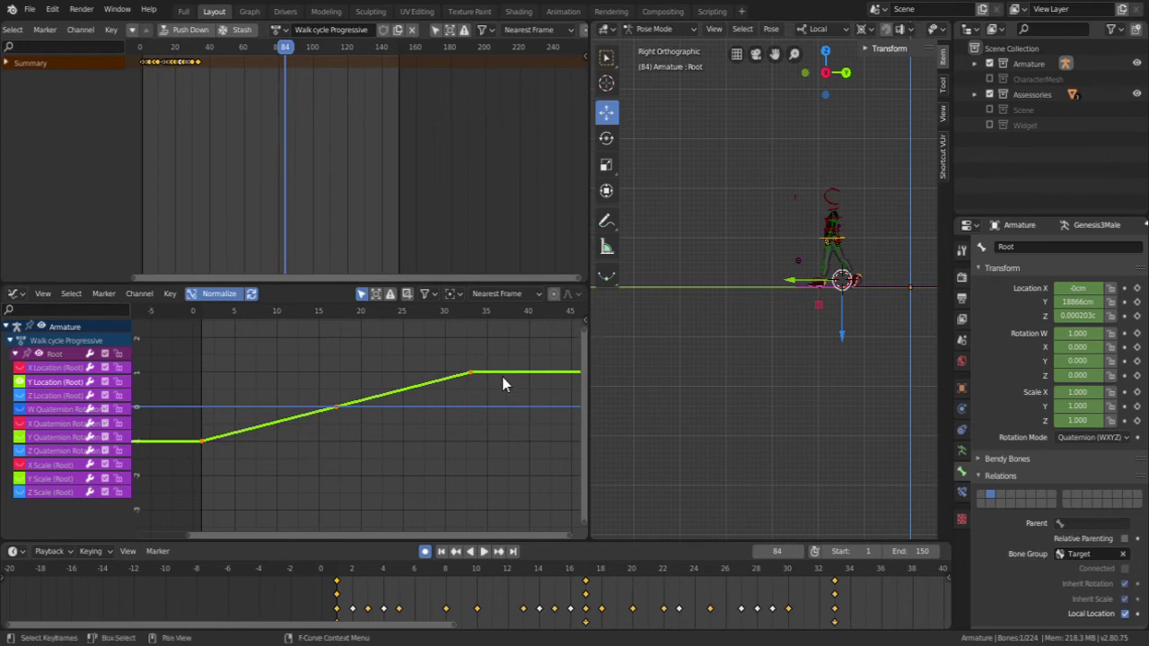
Step: Add a Cycles modifier to the Y Location curve with Before and After set to Repeat with Offset
{"action": "key", "text": "n"}
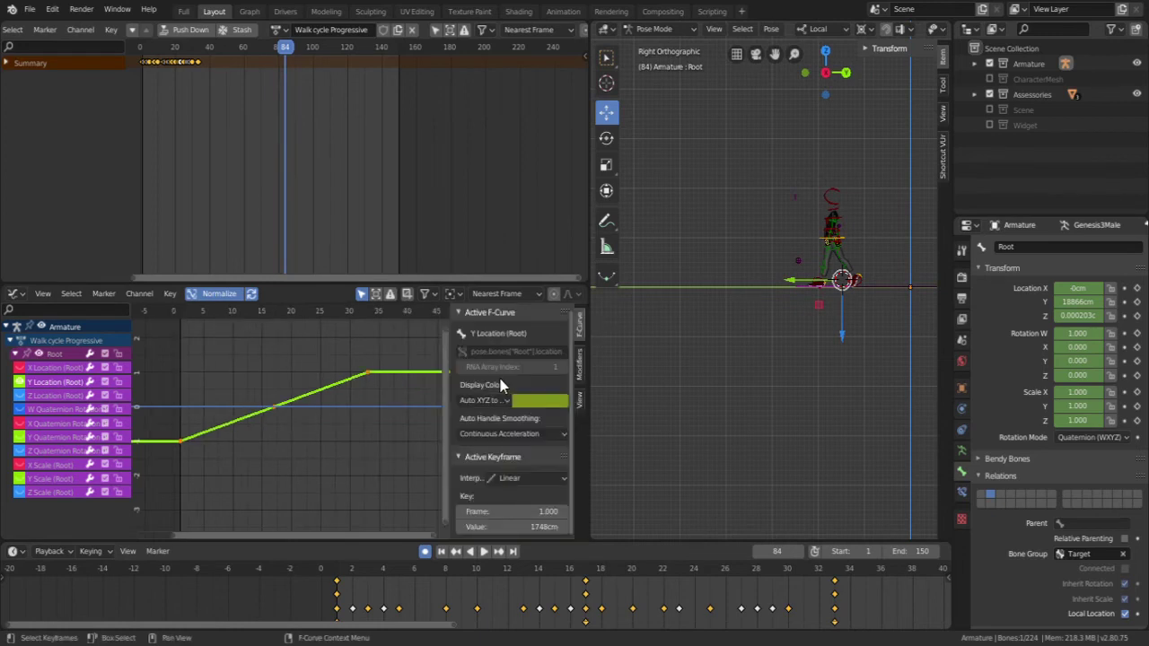
{"action": "left_click", "coordinate": [578, 370]}
{"action": "left_click", "coordinate": [477, 334]}
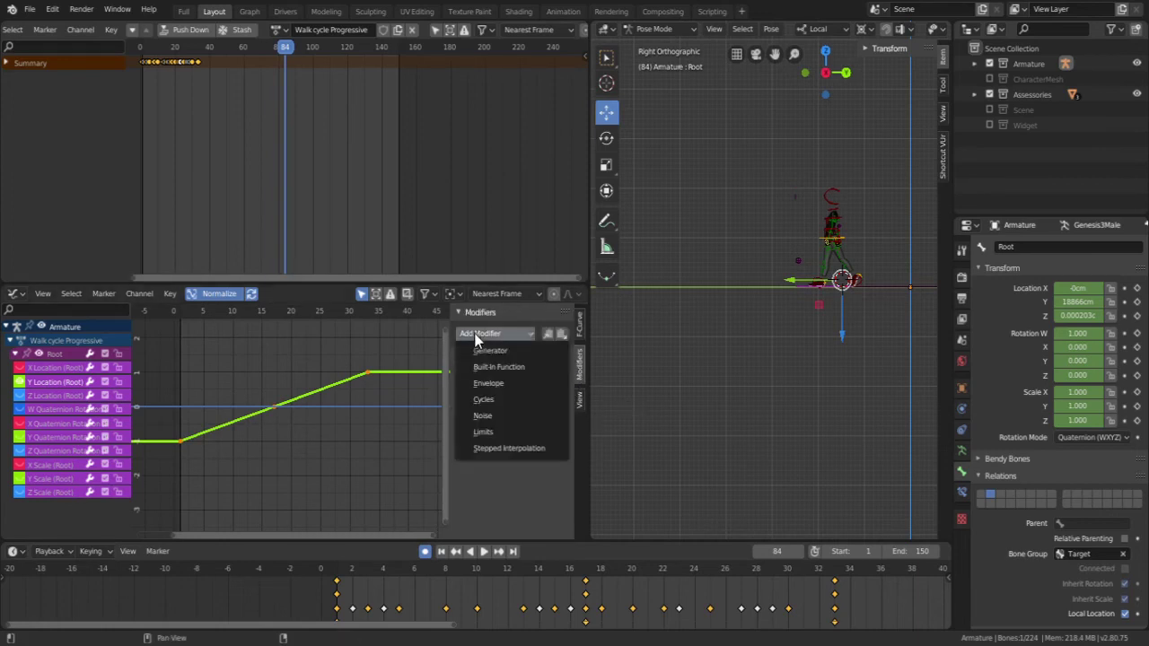
{"action": "left_click", "coordinate": [483, 401]}
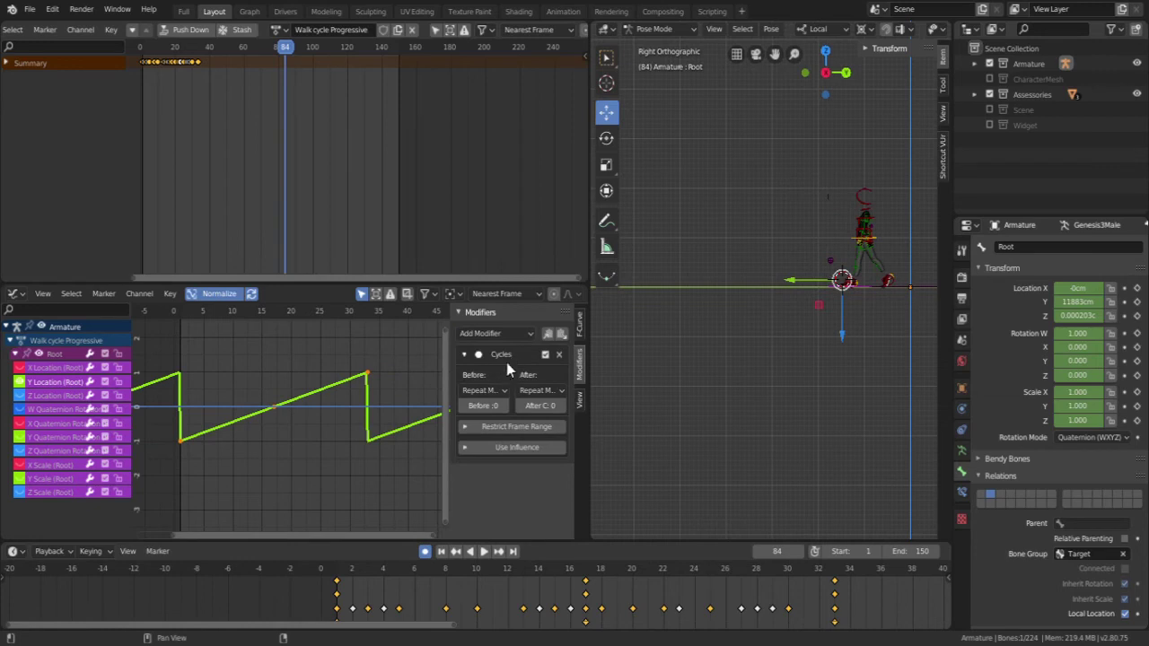
{"action": "left_click", "coordinate": [489, 390]}
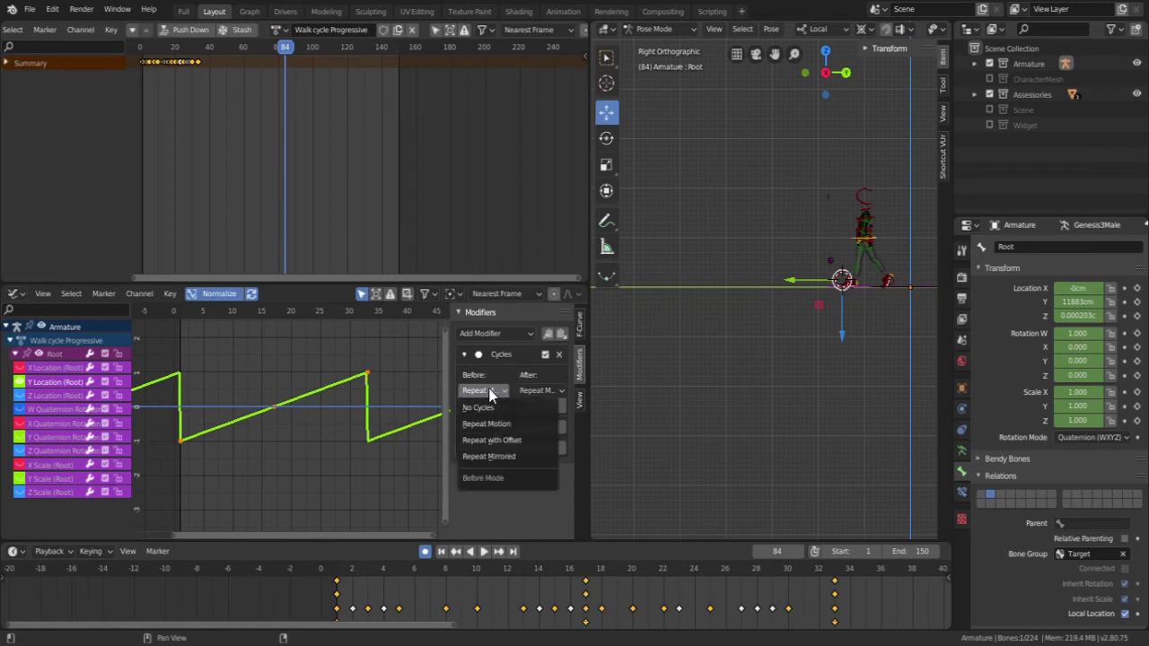
{"action": "left_click", "coordinate": [494, 440]}
{"action": "left_click", "coordinate": [538, 391]}
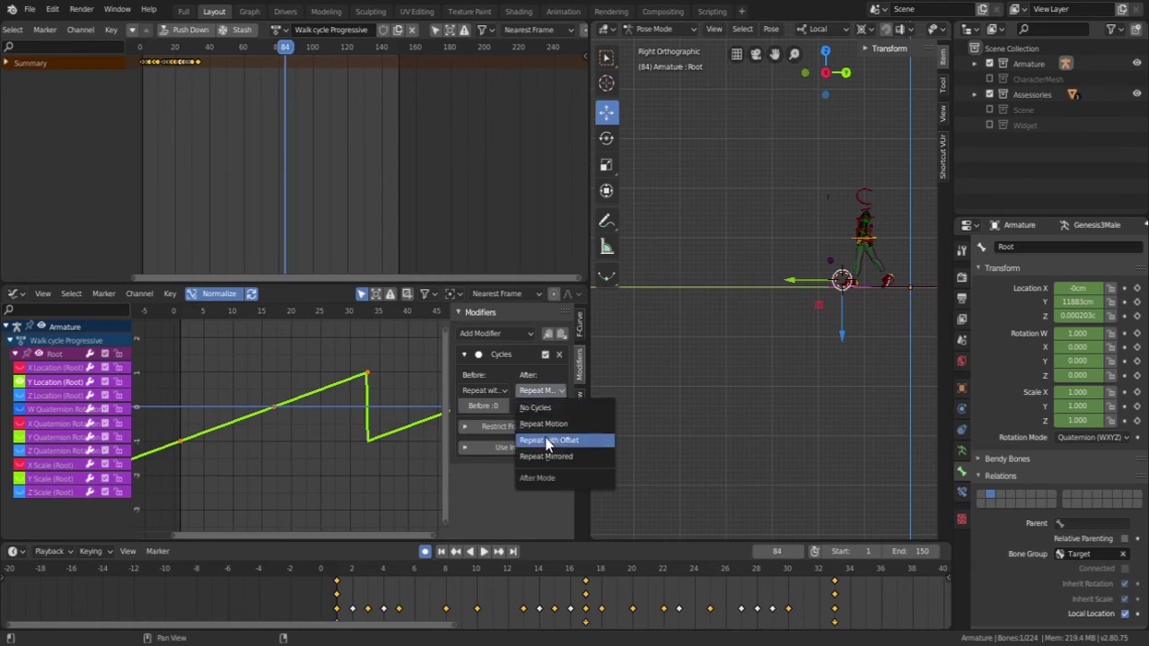
{"action": "left_click", "coordinate": [546, 440]}
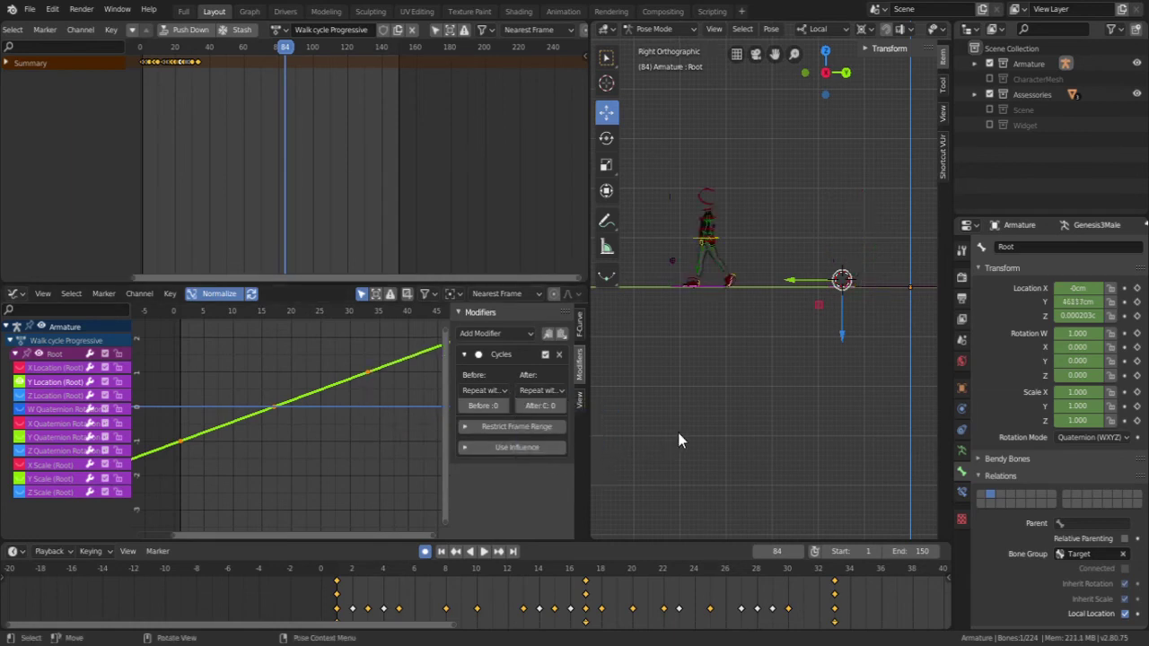
{"action": "scroll", "coordinate": [678, 433], "scroll_direction": "down", "scroll_amount": 3}
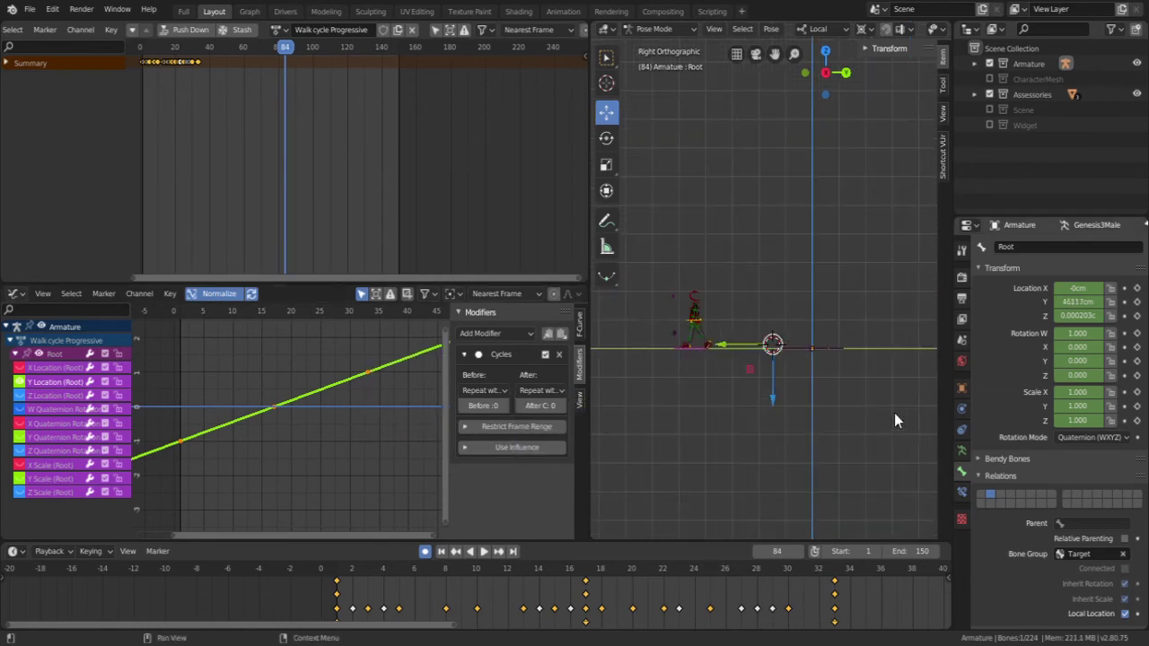
Step: Play the walk, orbit to an angled perspective, and add Root Main to the selection as active bone
{"action": "left_click", "coordinate": [481, 553]}
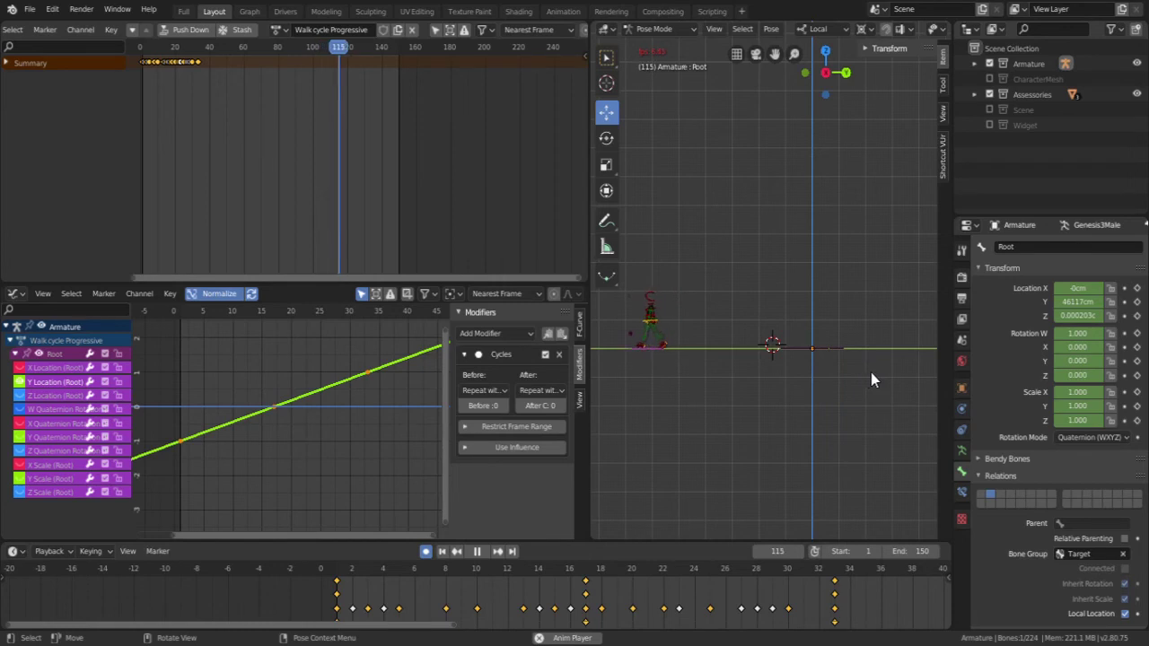
{"action": "middle_click_drag", "start_coordinate": [841, 369], "coordinate": [806, 441]}
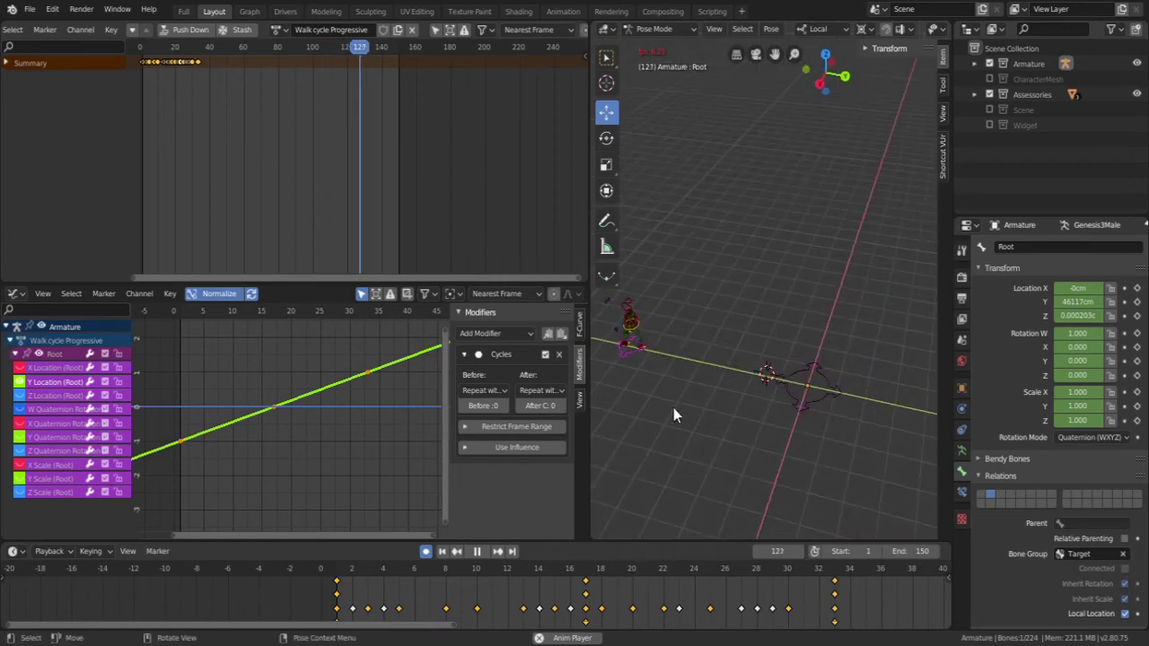
{"action": "middle_click_drag", "start_coordinate": [807, 305], "coordinate": [782, 377]}
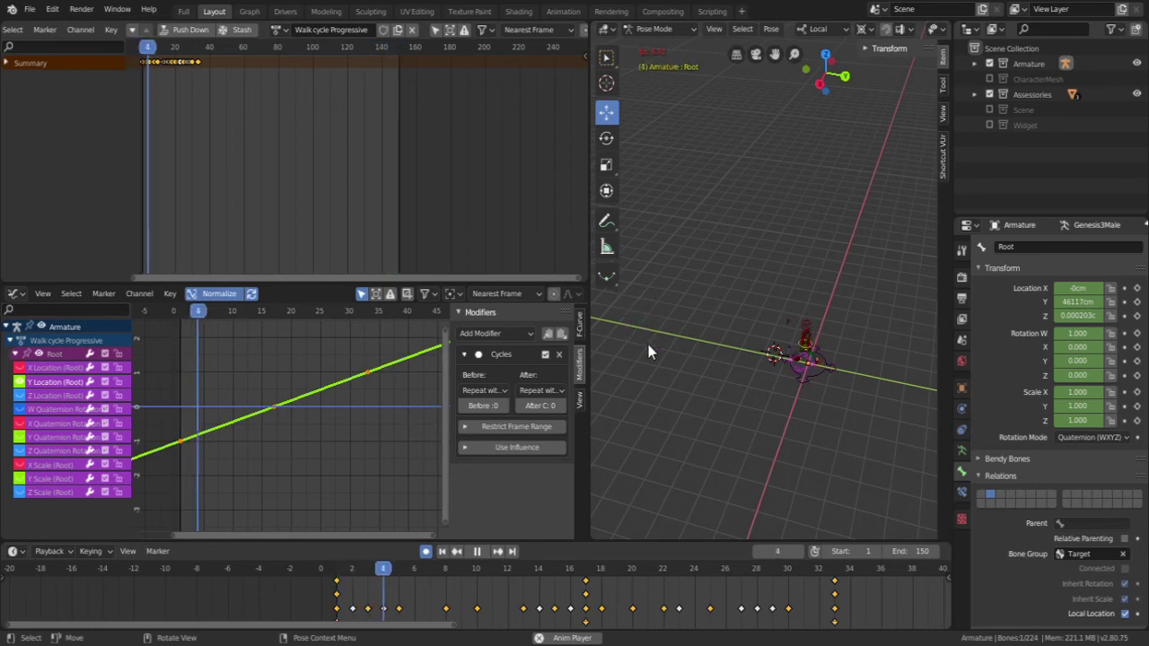
{"action": "left_click", "coordinate": [812, 377], "text": "shift"}
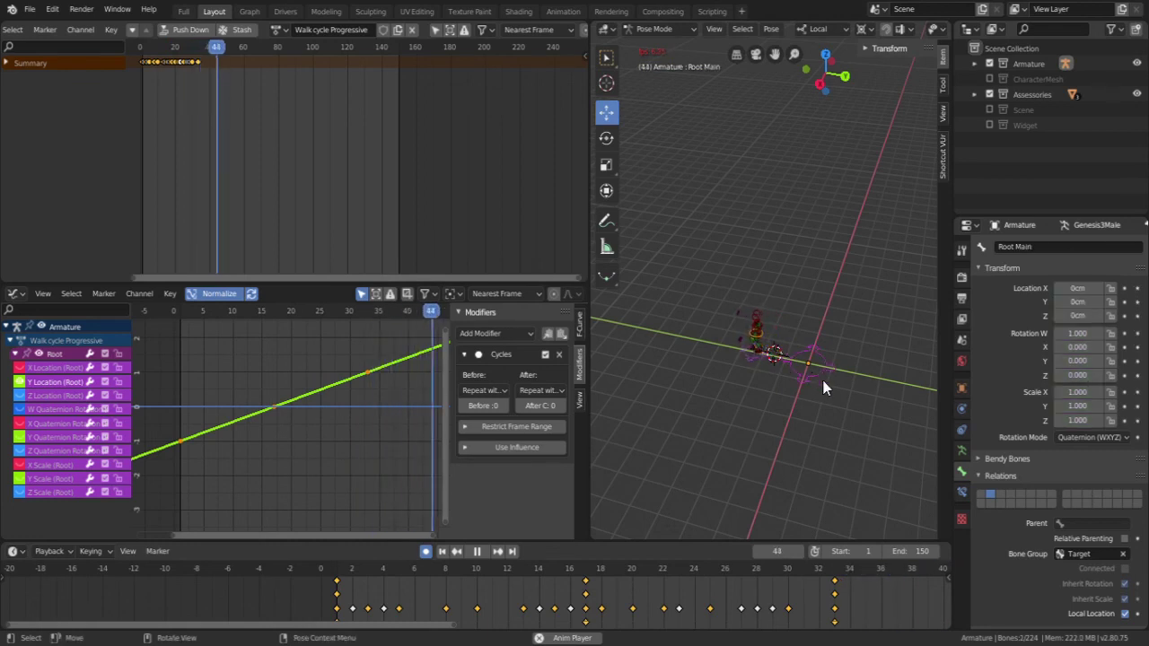
Step: In Edit Mode, parent Root to Root Main with Keep Offset, then return to Pose Mode
{"action": "key", "text": "ctrl+Tab"}
{"action": "left_click", "coordinate": [889, 372]}
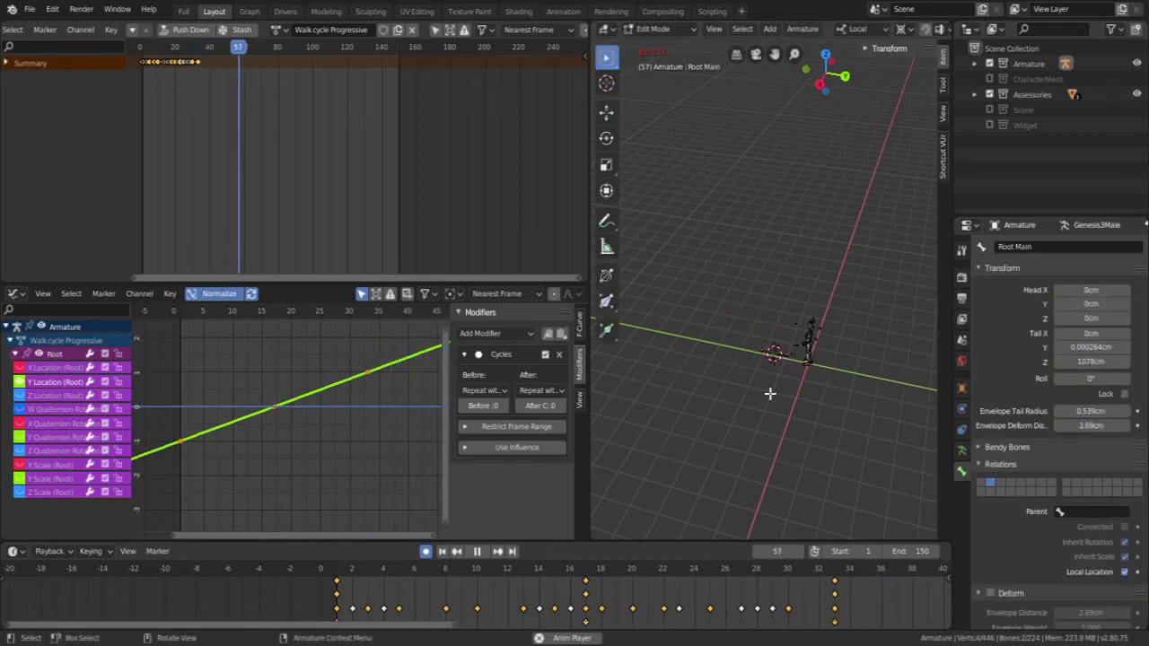
{"action": "key", "text": "ctrl+p"}
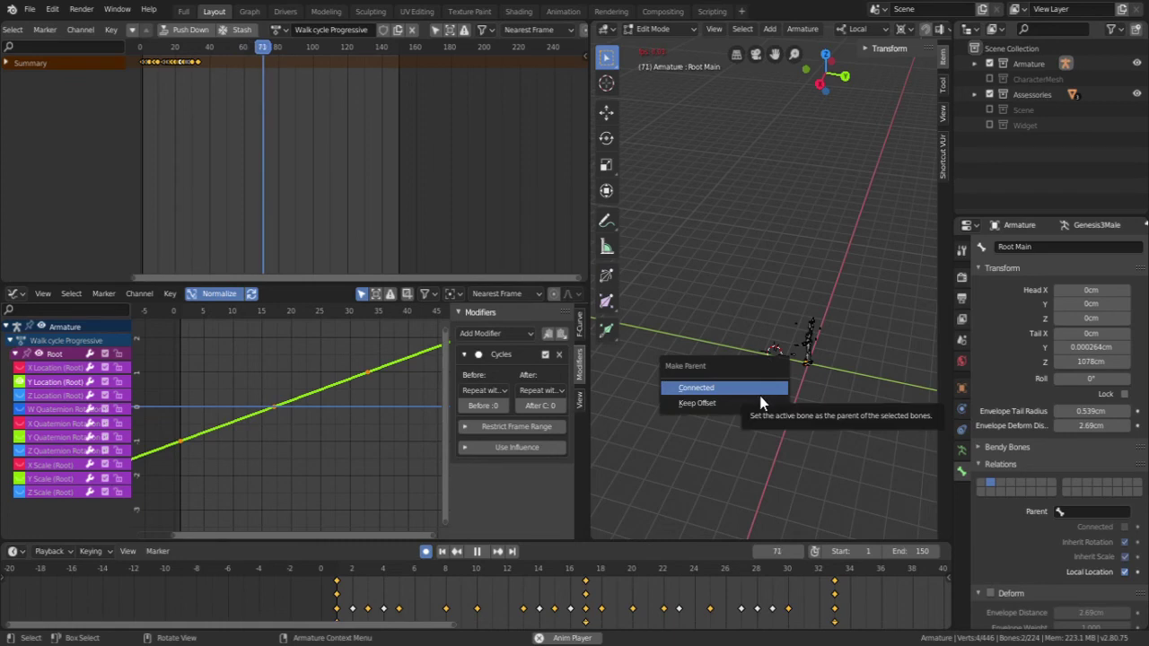
{"action": "left_click", "coordinate": [757, 406]}
{"action": "key", "text": "ctrl+Tab"}
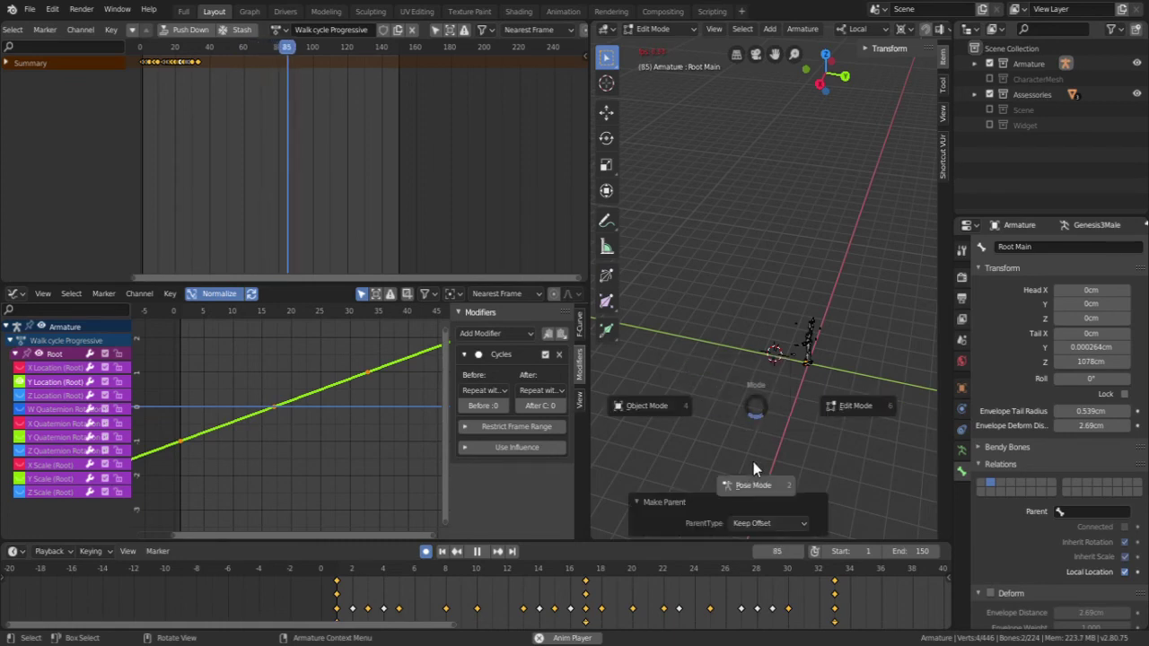
{"action": "left_click", "coordinate": [754, 483]}
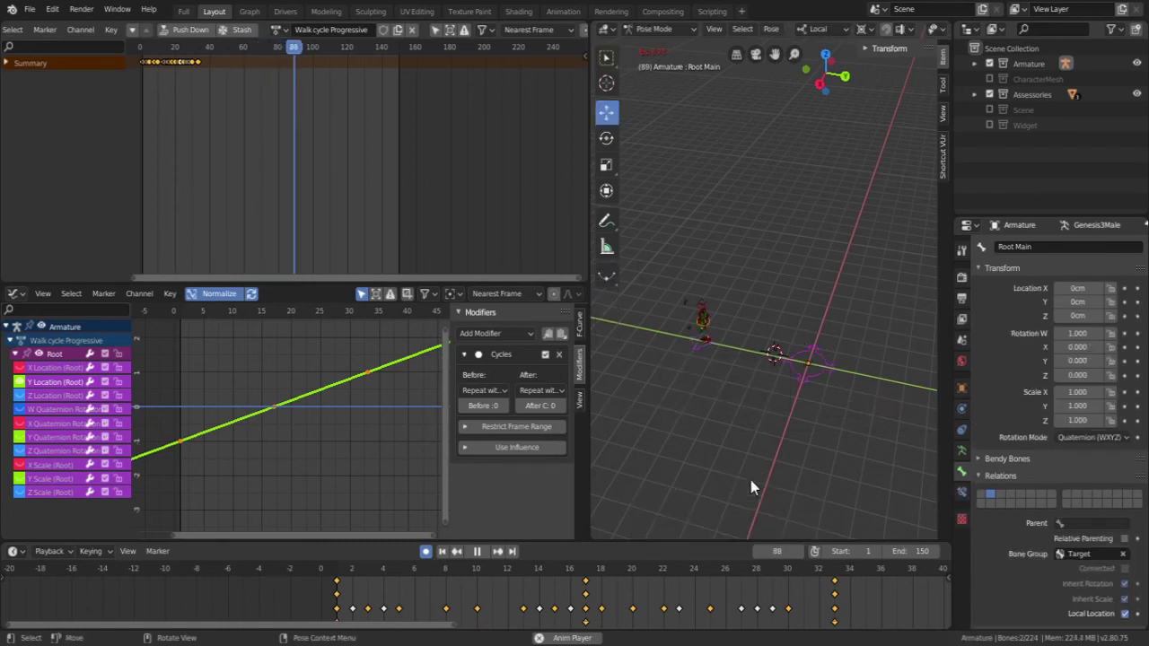
{"action": "left_click", "coordinate": [822, 379]}
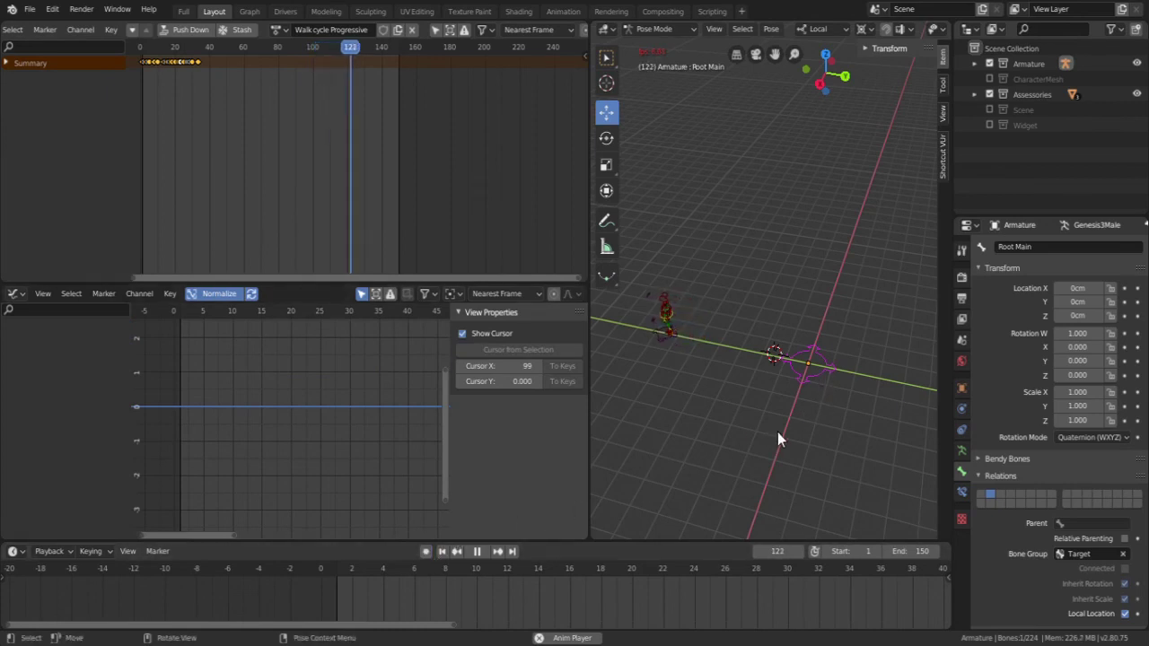
{"action": "key", "text": "r"}
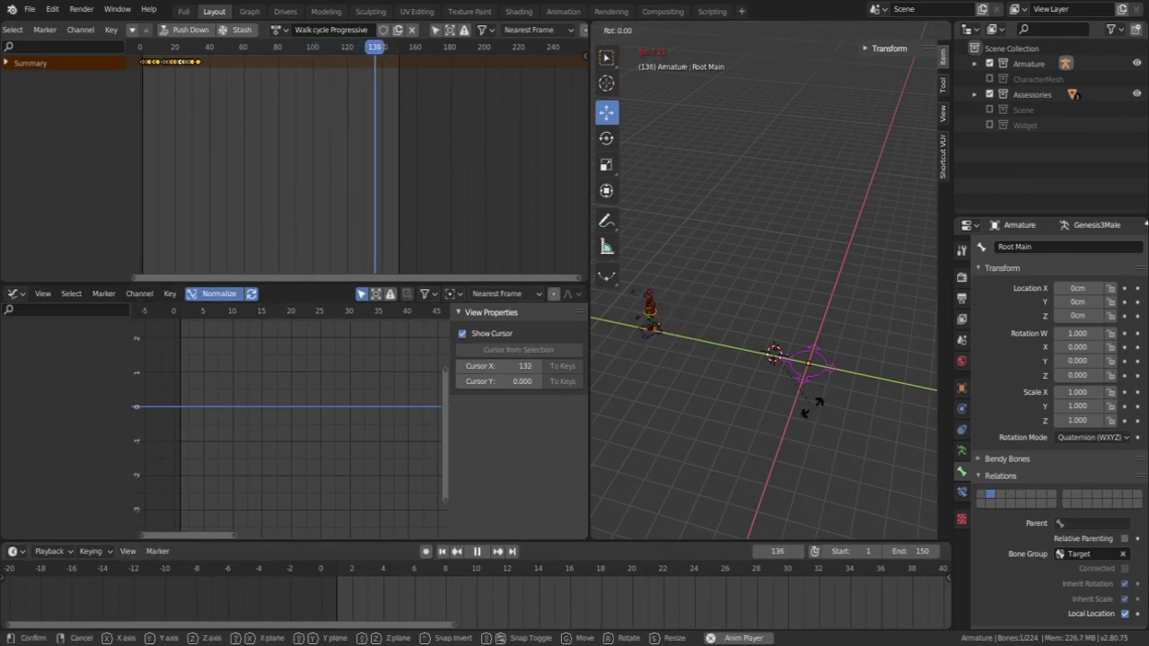
{"action": "key", "text": "z"}
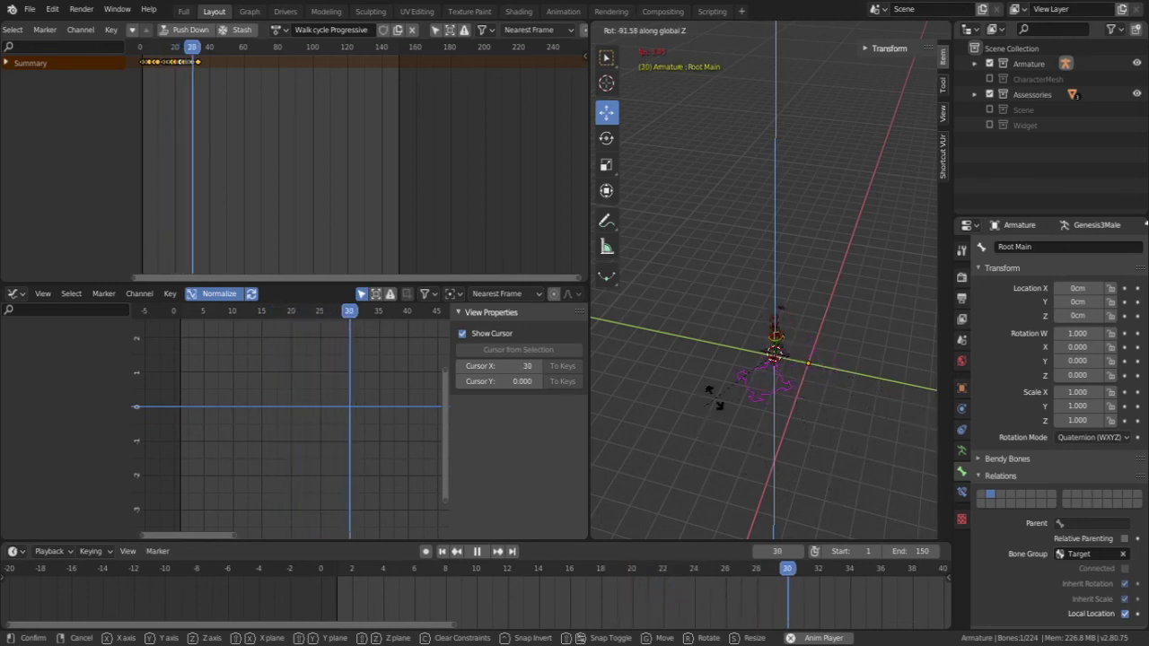
{"action": "right_click", "coordinate": [740, 399]}
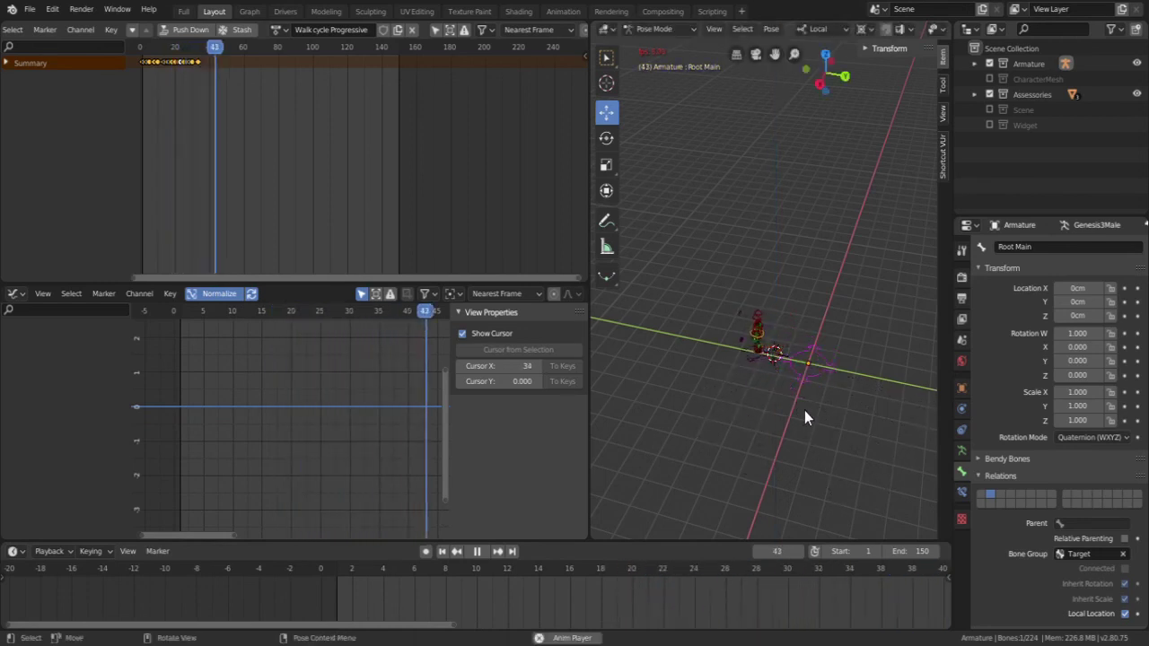